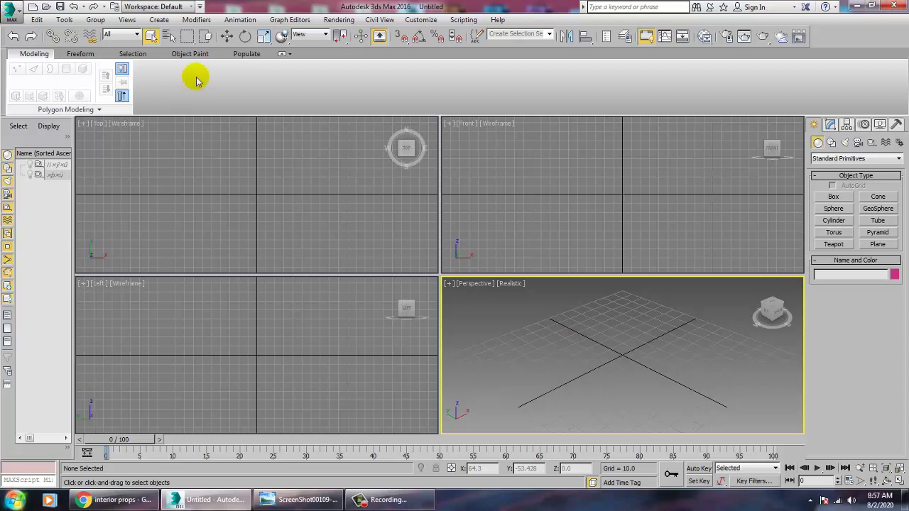
Step: Open the ScreenShot00109 shelf reference image from the Desktop in the image viewer and place it beside the modelling viewports
click(340, 19)
click(359, 332)
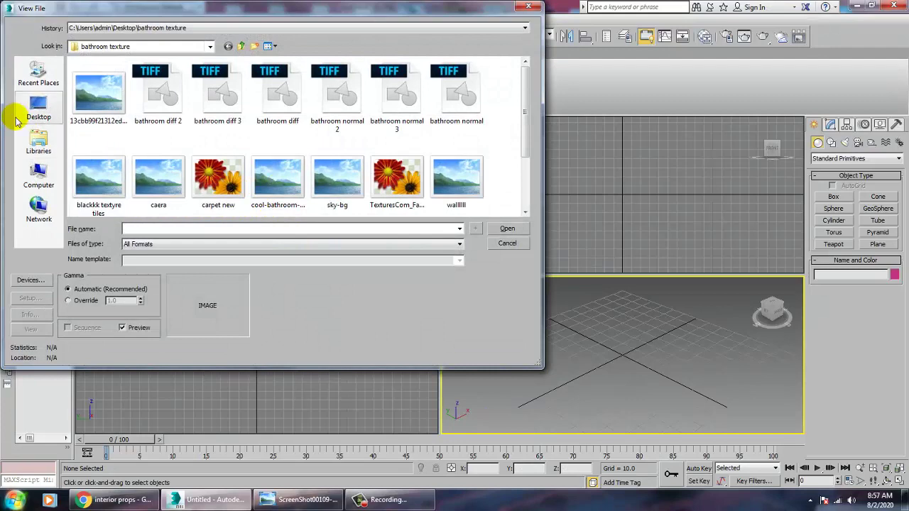
click(40, 112)
click(134, 116)
key(s)
click(132, 114)
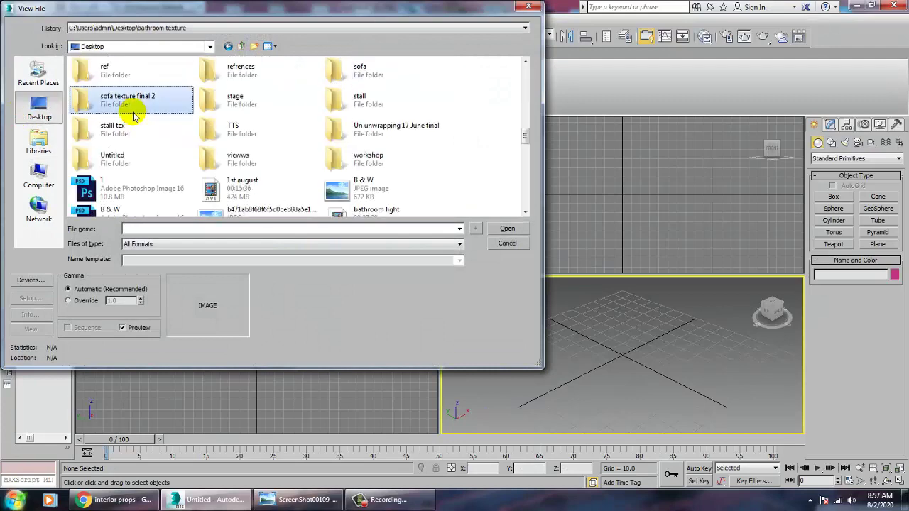
key(s)
key(s)
key(s)
key(s)
key(s)
key(s)
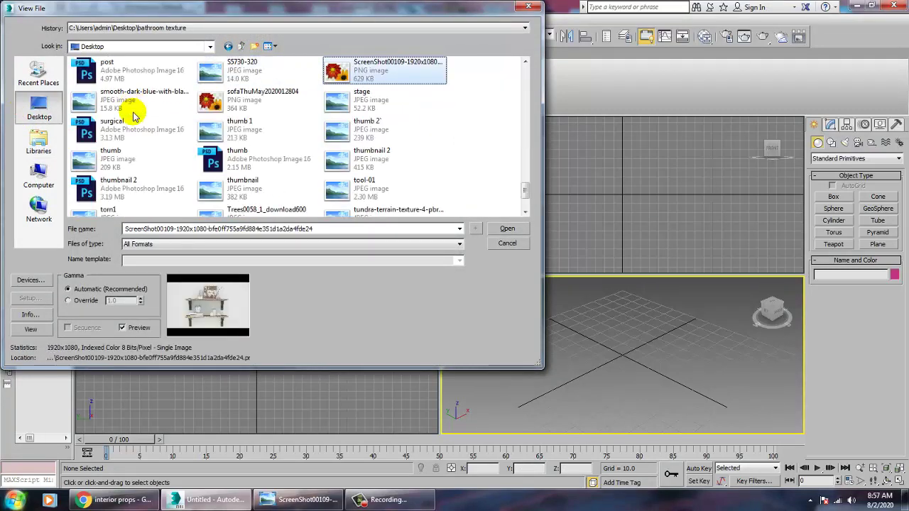
double_click(387, 65)
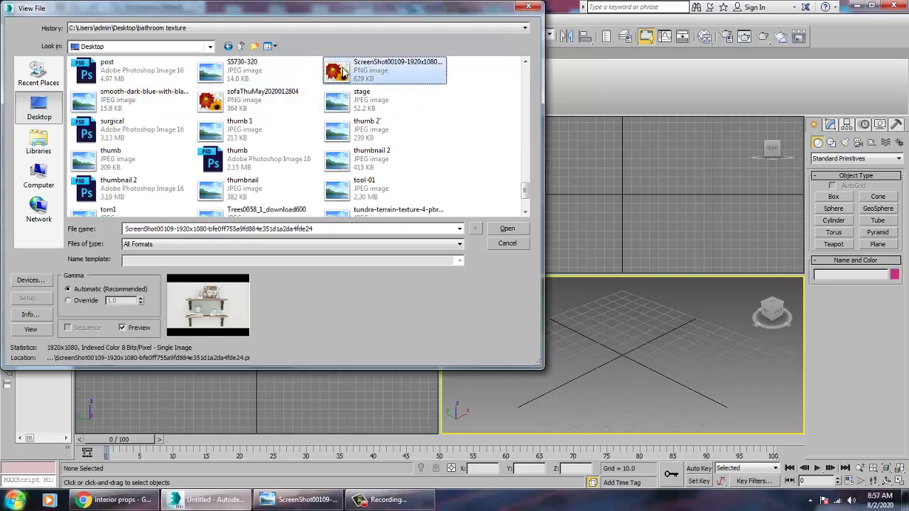
drag(642, 96, 88, 69)
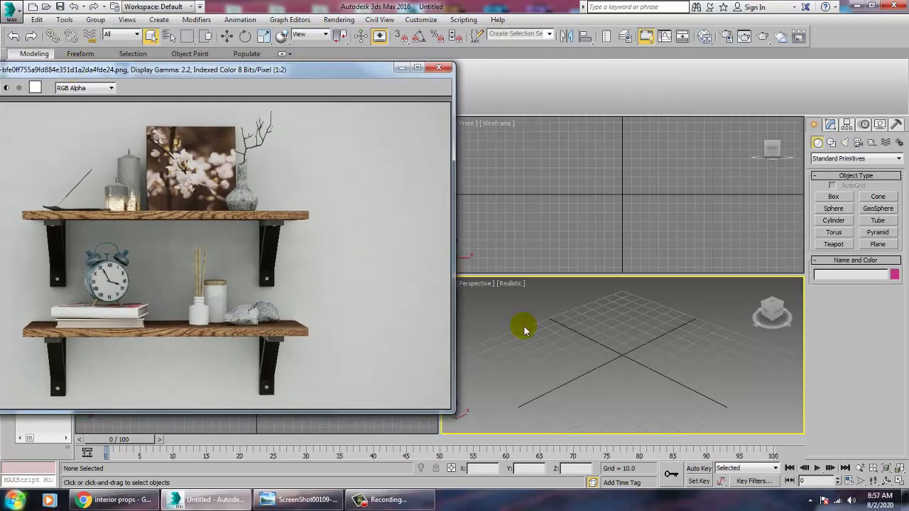
Step: Create a large plane around the grid centre in the perspective view as the floor
click(885, 248)
scroll(703, 361, down, 5)
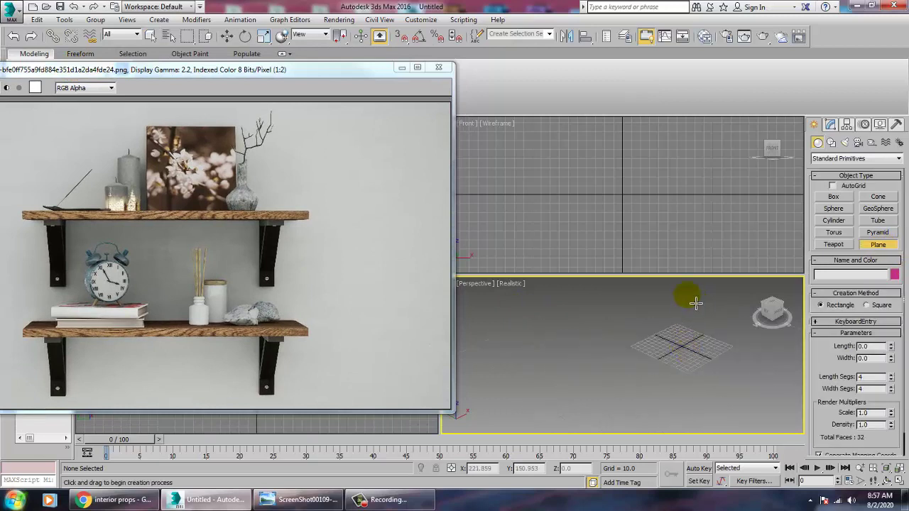
drag(696, 303, 698, 460)
mouse_move(691, 378)
middle_down()
mouse_move(685, 386)
mouse_move(699, 393)
middle_up()
key(w)
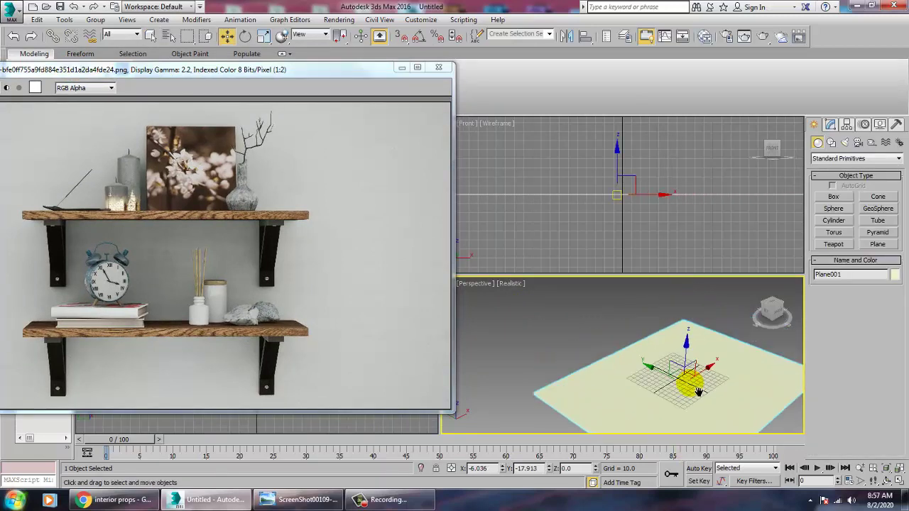
Step: Create a tall thin box about 436 wide and 7.6 long along the floor plane's back edge as the wall
click(834, 197)
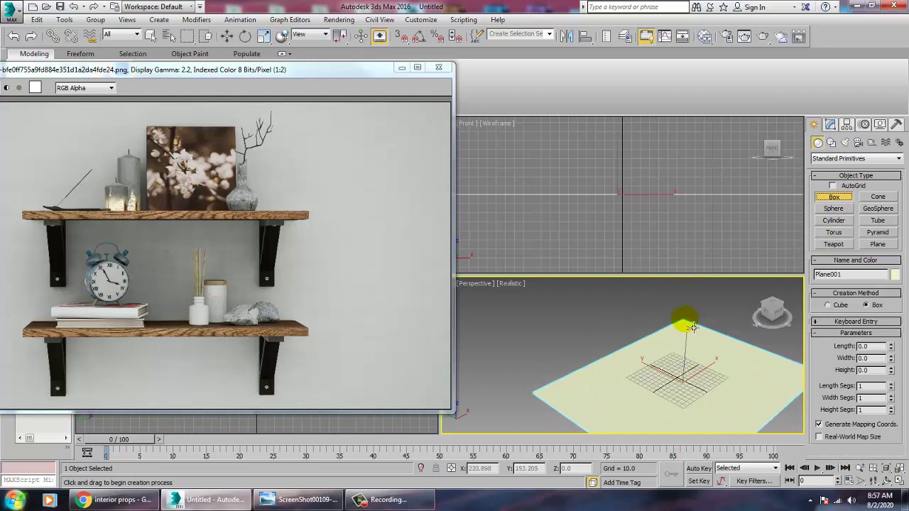
drag(693, 327, 540, 392)
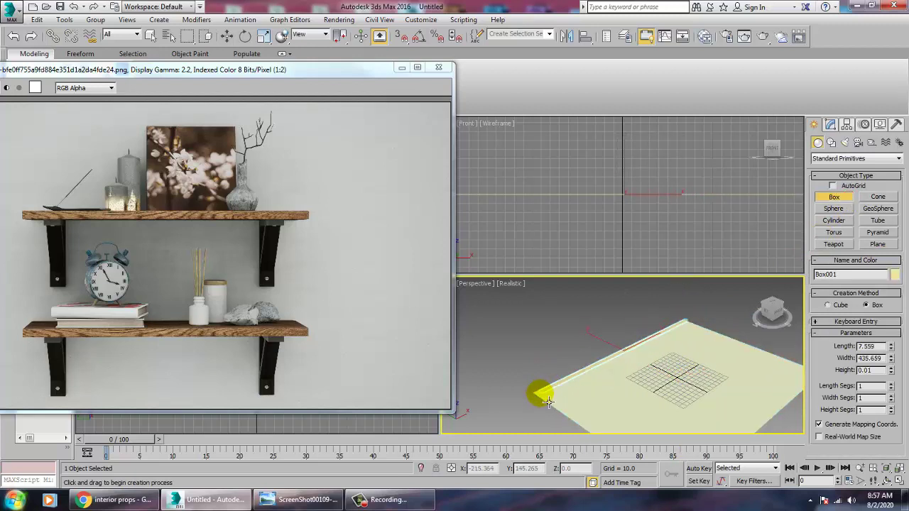
click(536, 289)
key(w)
Step: Create a shelf board box in the front view across the wall's middle, about 199 wide, 5.6 long and -31 high
alt+middle_drag(692, 408, 676, 427)
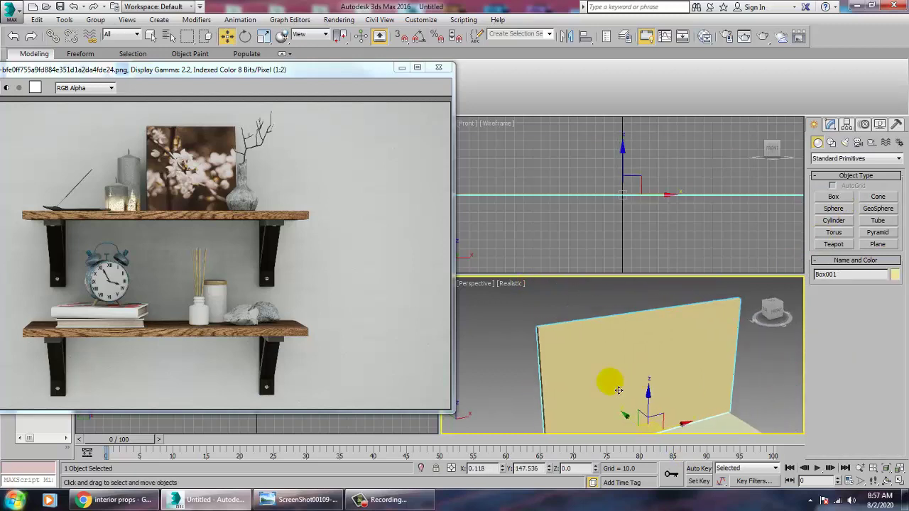
alt+middle_drag(674, 375, 650, 381)
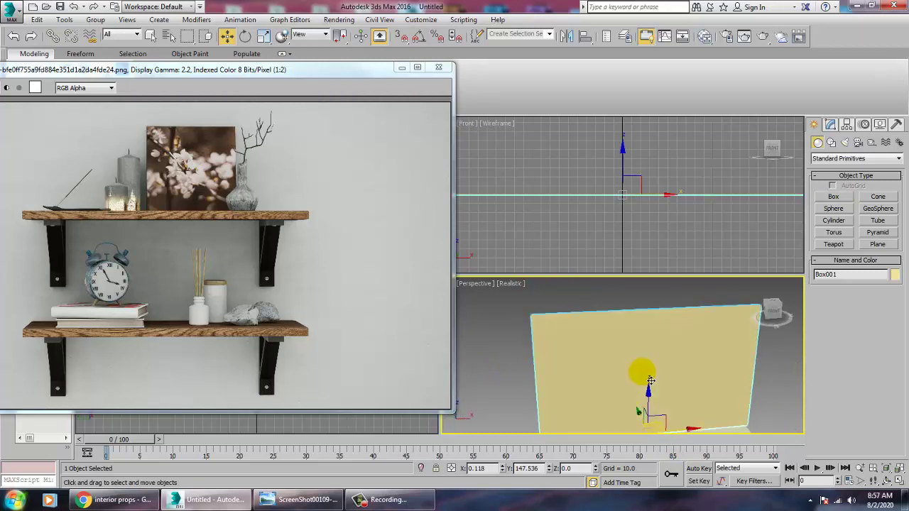
scroll(650, 382, up, 2)
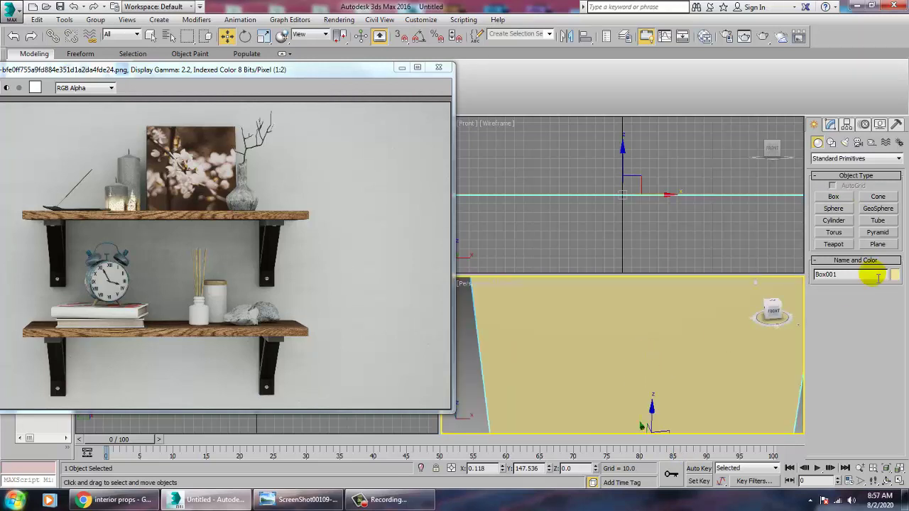
click(833, 197)
middle_click(724, 199)
key(alt+w)
middle_drag(670, 186, 653, 199)
scroll(629, 235, down, 5)
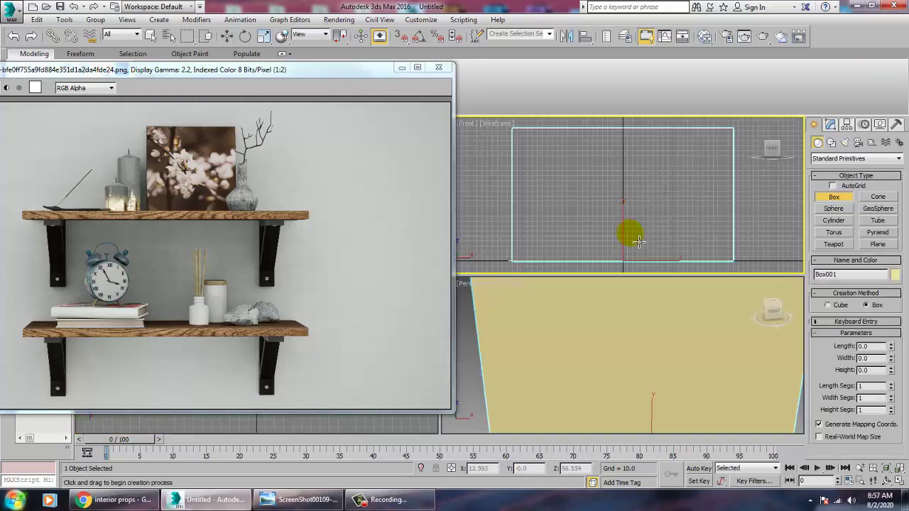
scroll(654, 211, up, 4)
middle_drag(544, 250, 632, 246)
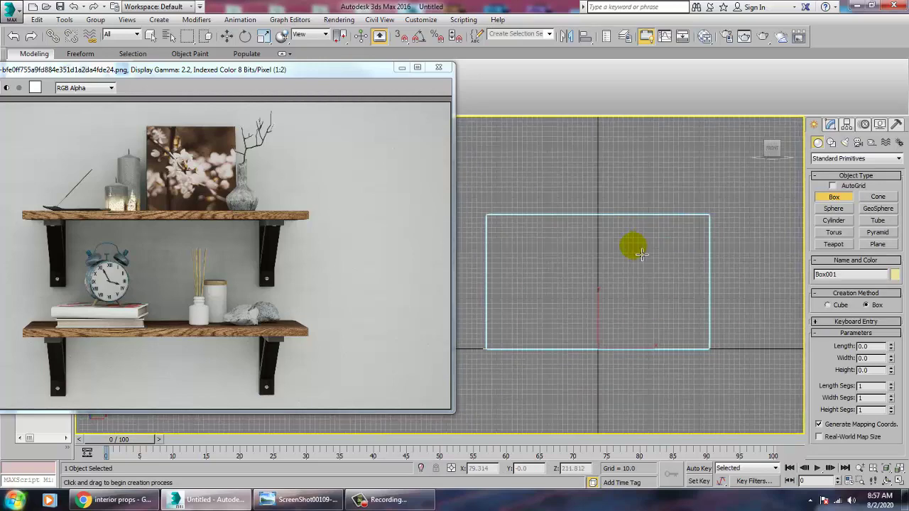
scroll(633, 247, up, 2)
drag(515, 274, 667, 286)
click(672, 305)
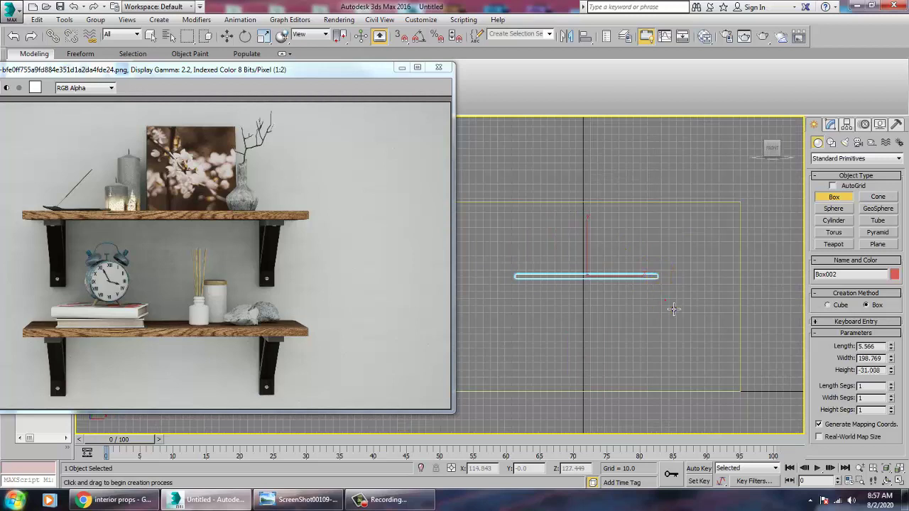
Step: Scale the shelf board's depth to about 157 percent in the perspective view
key(w)
key(alt+w)
right_click(674, 311)
key(alt+w)
alt+middle_drag(696, 385, 705, 329)
scroll(704, 330, down, 3)
key(r)
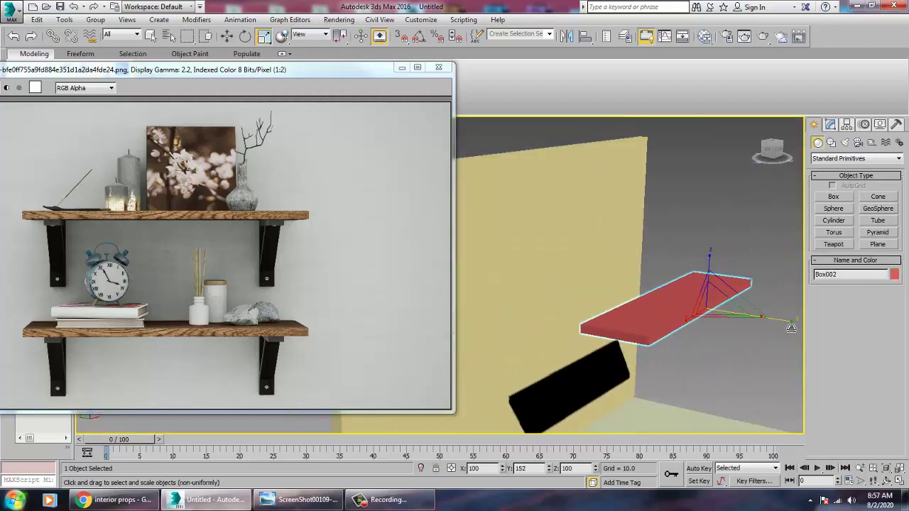
drag(779, 320, 741, 332)
middle_drag(741, 331, 765, 334)
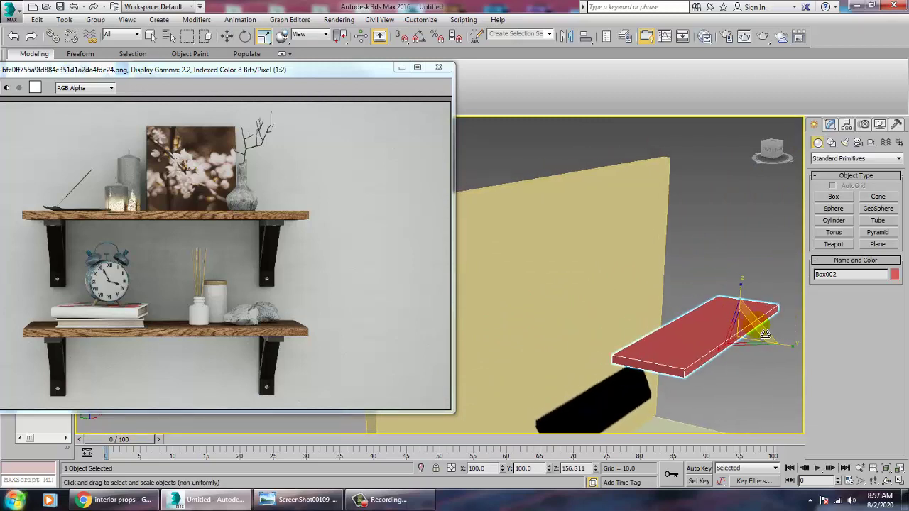
Step: Move the shelf board back until its rear edge meets the wall's front face, checking the fit in the left view
key(w)
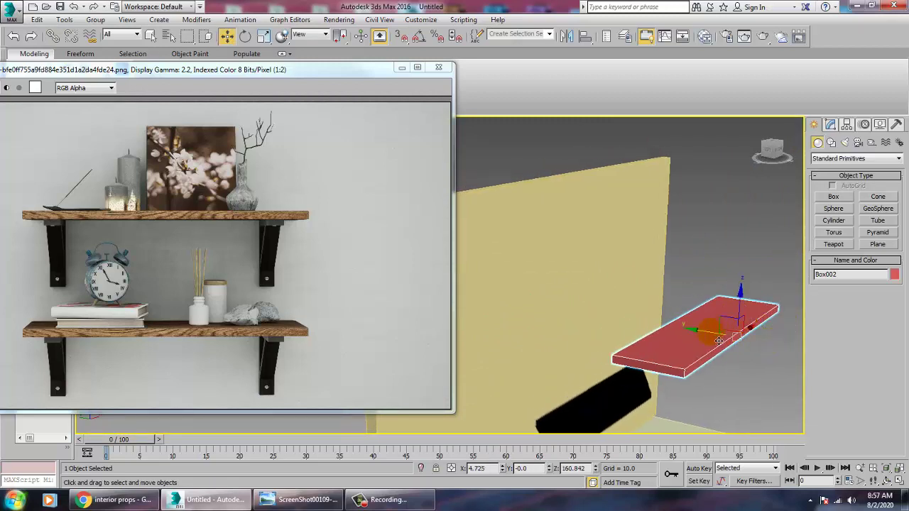
drag(719, 341, 598, 330)
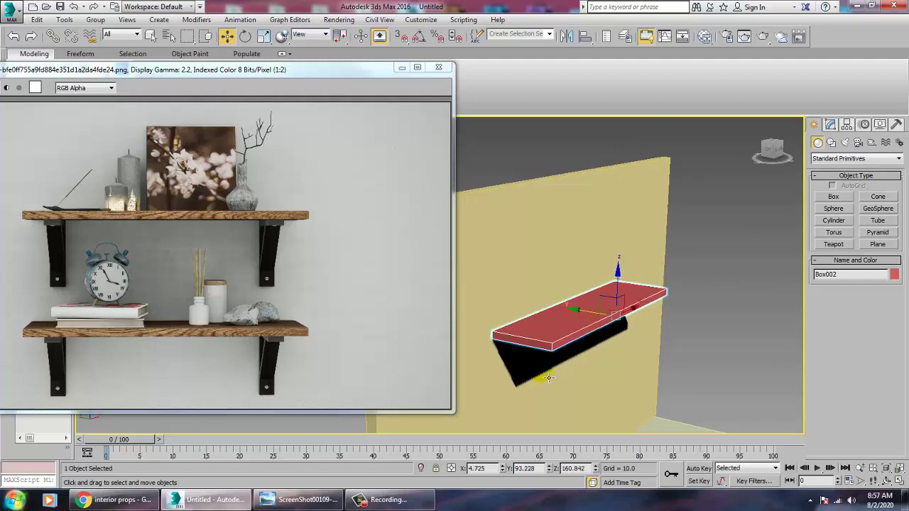
key(alt+w)
click(377, 429)
key(alt+w)
scroll(595, 316, down, 3)
middle_drag(605, 295, 670, 312)
scroll(670, 313, down, 4)
scroll(588, 317, up, 2)
scroll(608, 323, up, 6)
middle_drag(574, 304, 610, 342)
scroll(616, 288, up, 4)
click(621, 242)
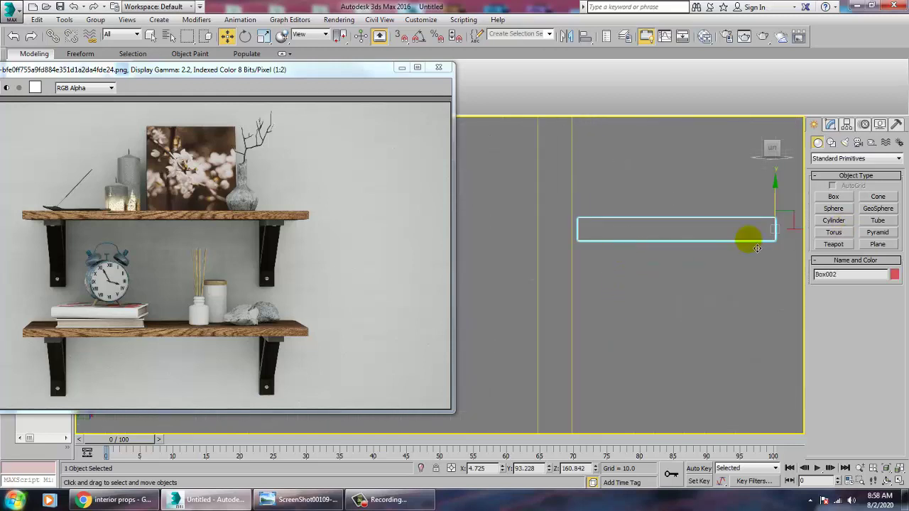
middle_drag(757, 248, 724, 304)
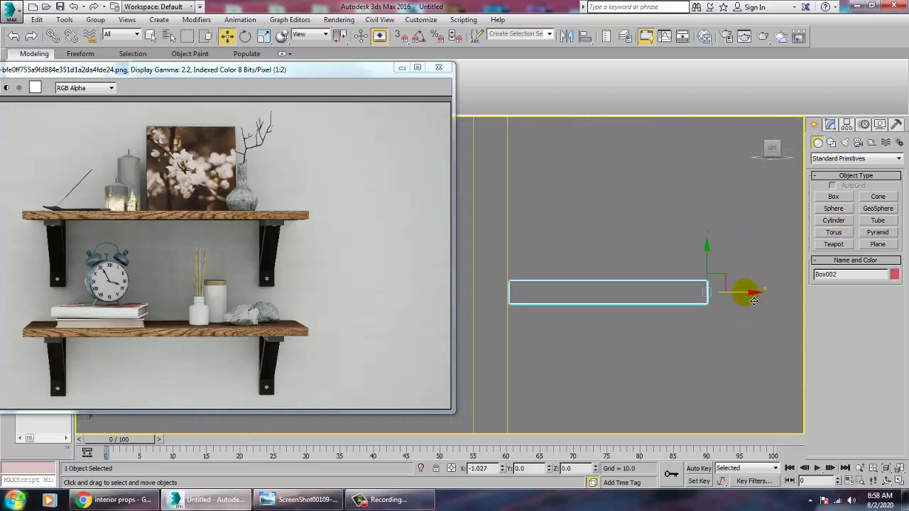
middle_drag(639, 299, 605, 244)
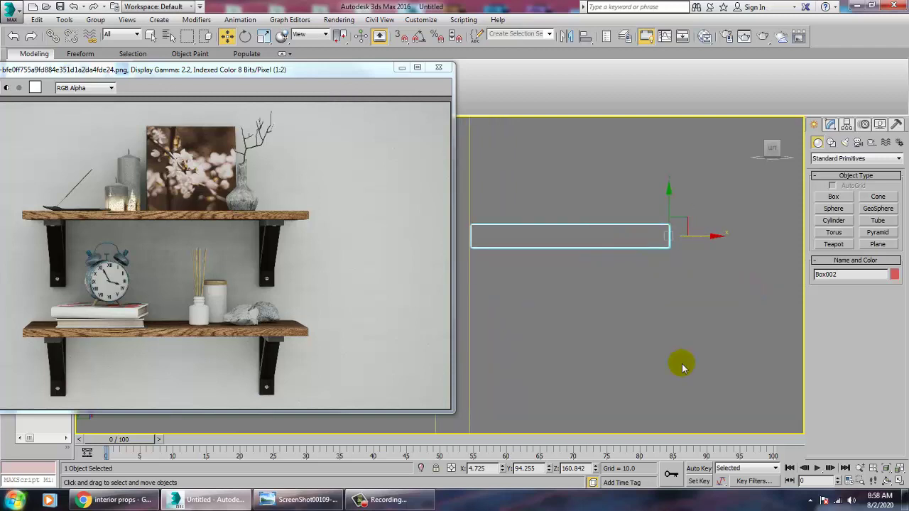
Step: Draw an L-shaped line for the bracket in the left view, running under the shelf to the wall and down along it
click(831, 143)
click(837, 205)
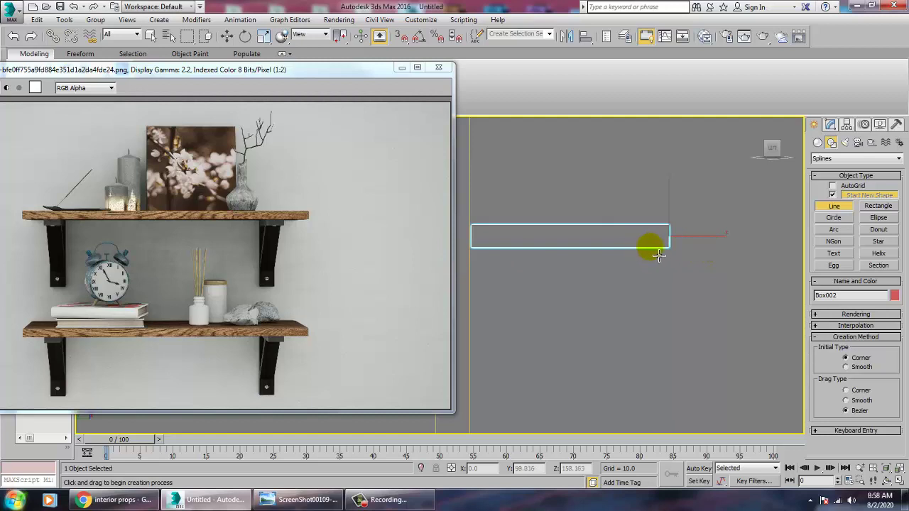
drag(660, 258, 485, 258)
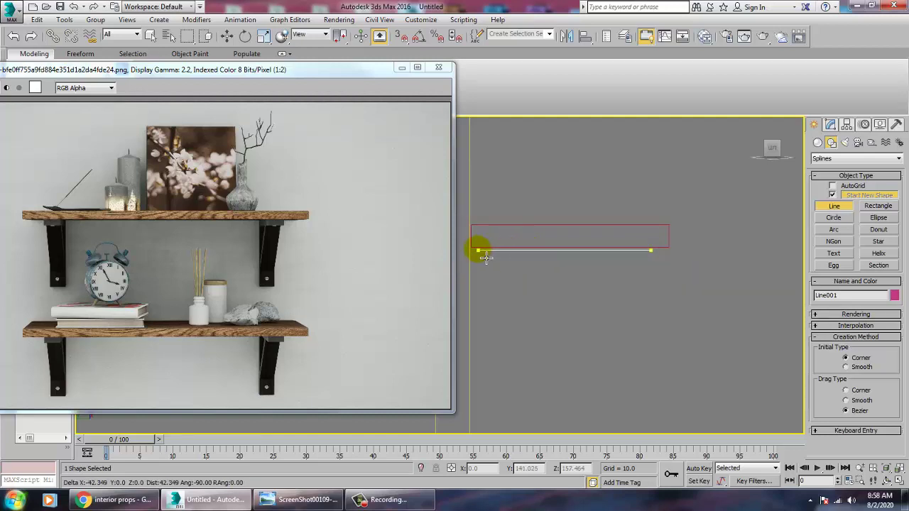
click(478, 256)
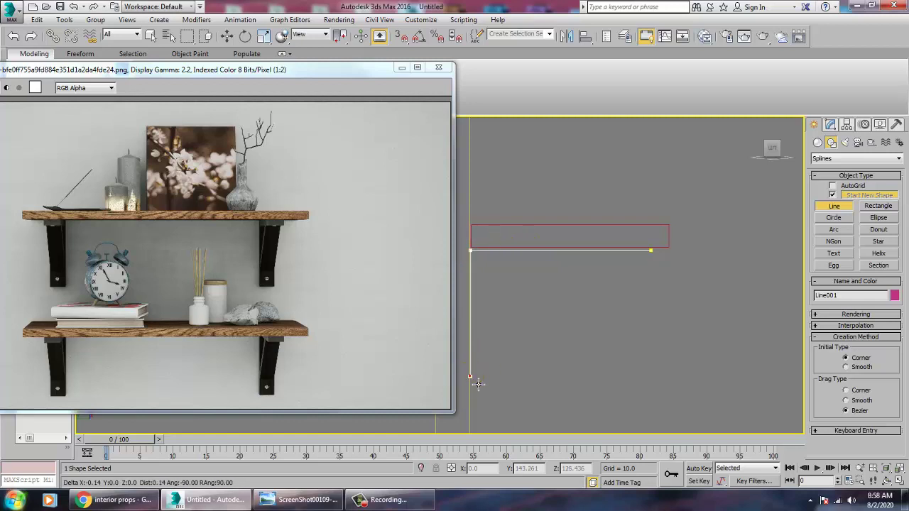
right_click(478, 384)
right_click(502, 369)
Step: Give the bracket line a rectangular cross-section, 6.0 long and 2.0 wide, and enable its rendering in the viewport
click(833, 125)
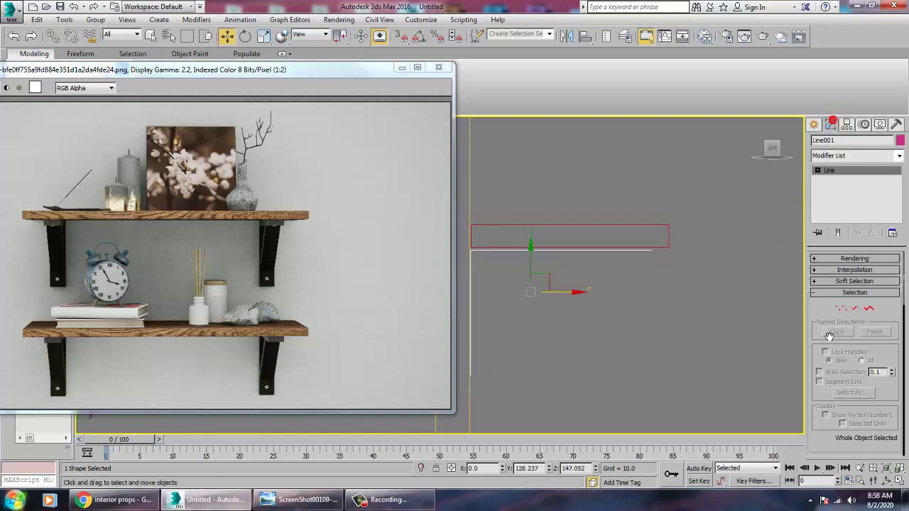
click(837, 260)
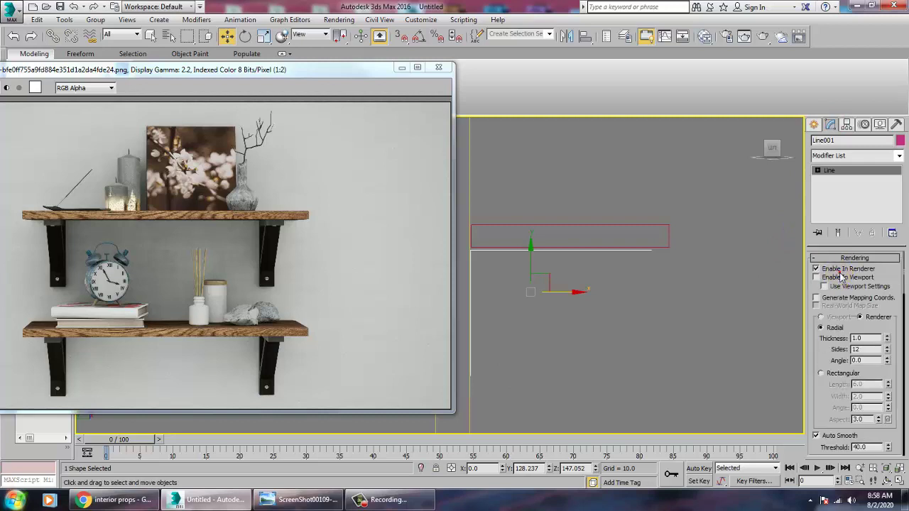
click(843, 375)
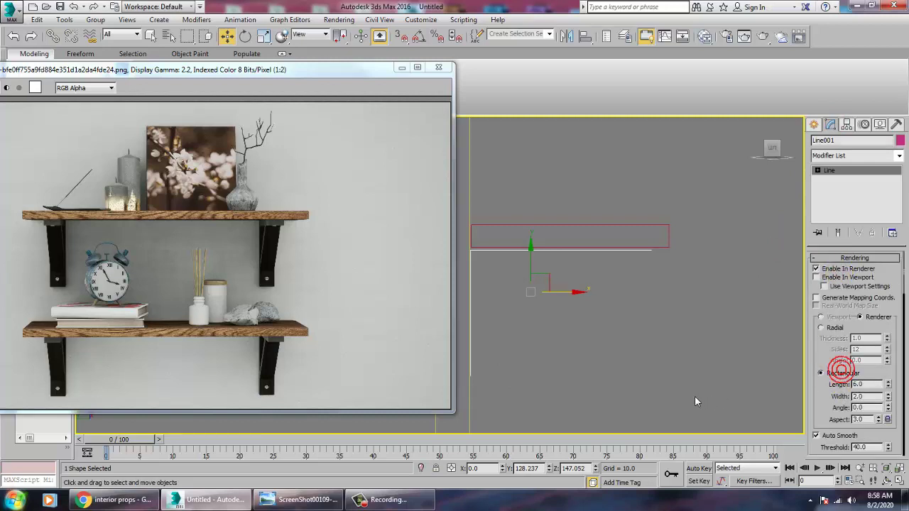
key(alt+w)
middle_click(687, 400)
key(alt+w)
scroll(635, 339, down, 4)
middle_drag(635, 339, 709, 311)
click(816, 277)
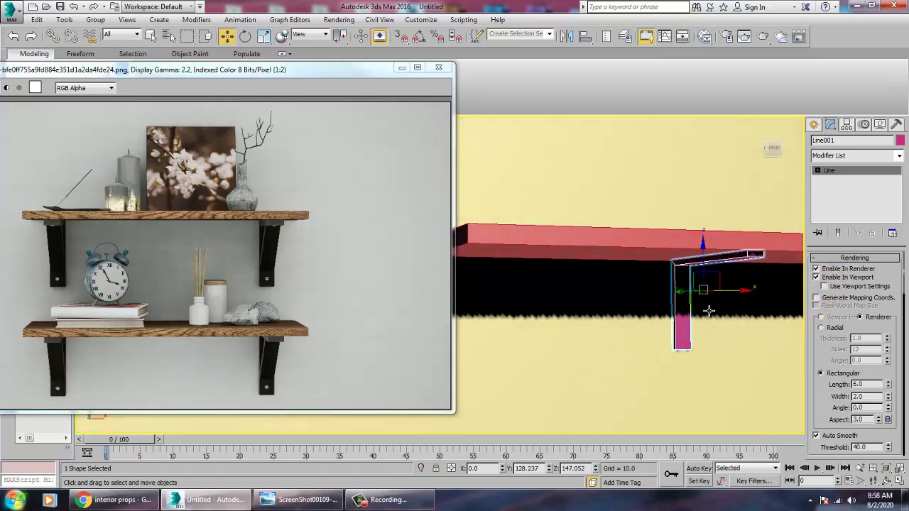
Step: Move the bracket near the shelf's left end at X about -69 and set its rectangular width to 3.06
drag(741, 305, 548, 287)
alt+middle_drag(549, 287, 642, 291)
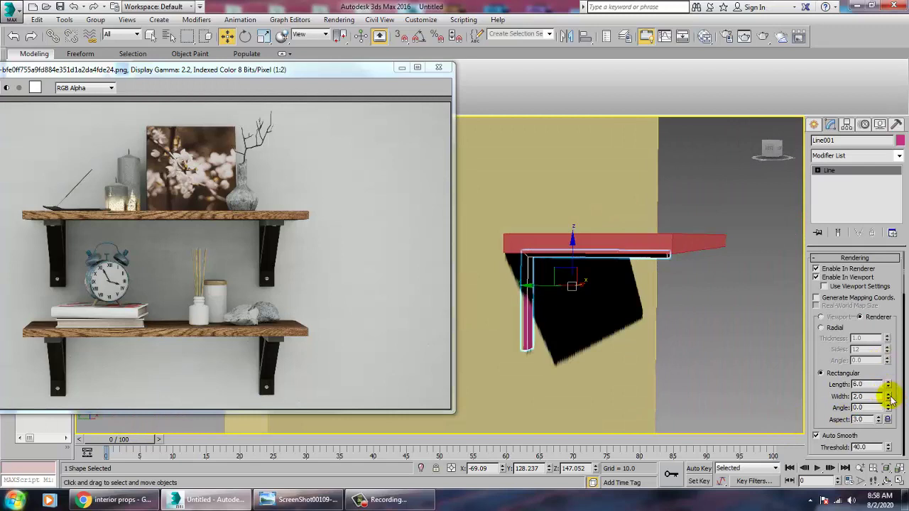
drag(890, 399, 887, 369)
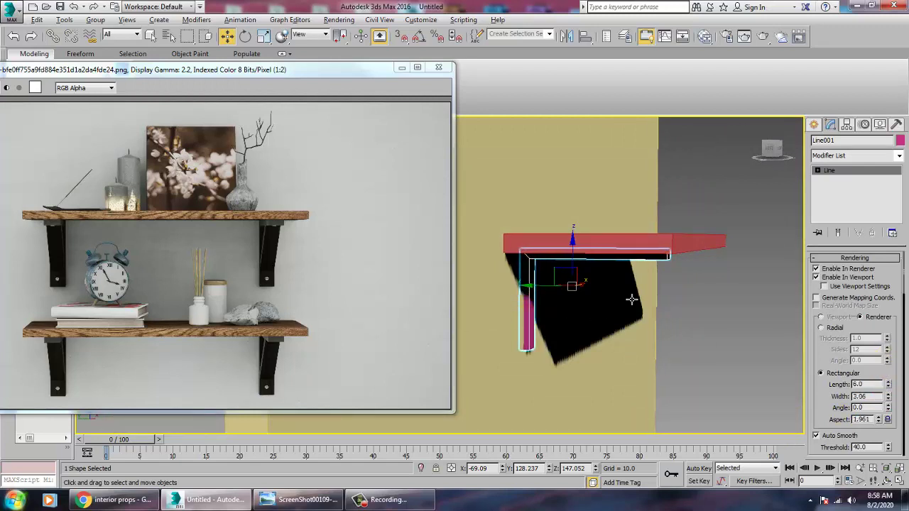
drag(538, 297, 540, 296)
Step: In the left view, adjust the bracket's vertices so it sits flush against the wall and the shelf's underside, with a shorter horizontal arm
key(alt+w)
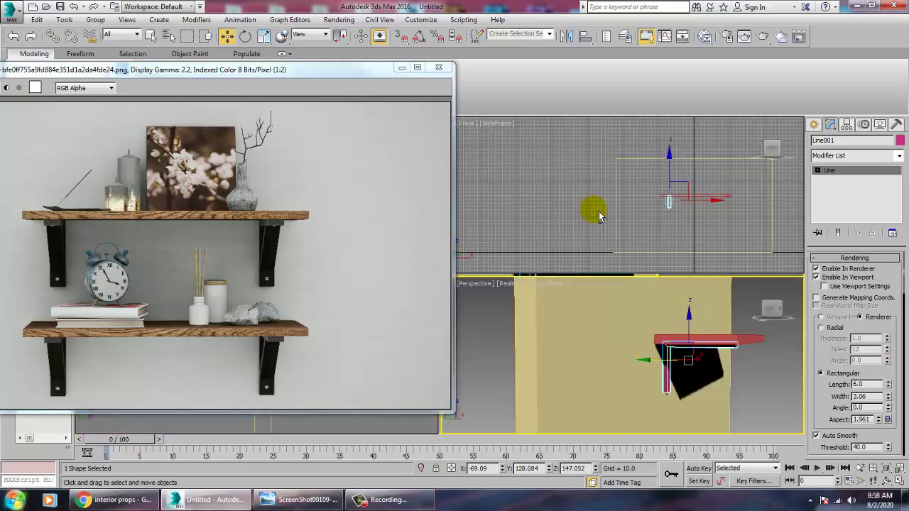
right_click(598, 214)
middle_drag(682, 181, 668, 184)
key(alt+w)
middle_drag(517, 254, 645, 260)
scroll(604, 264, up, 4)
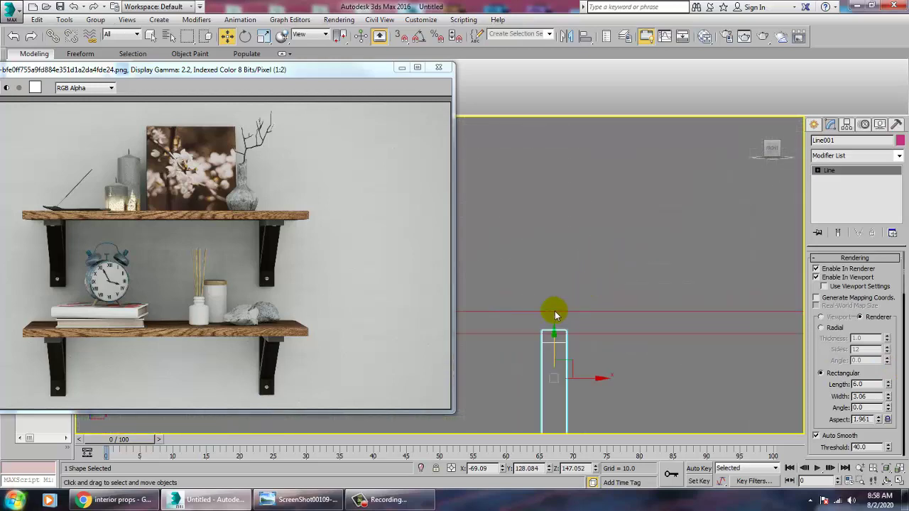
key(alt+w)
click(418, 424)
key(alt+w)
key(1)
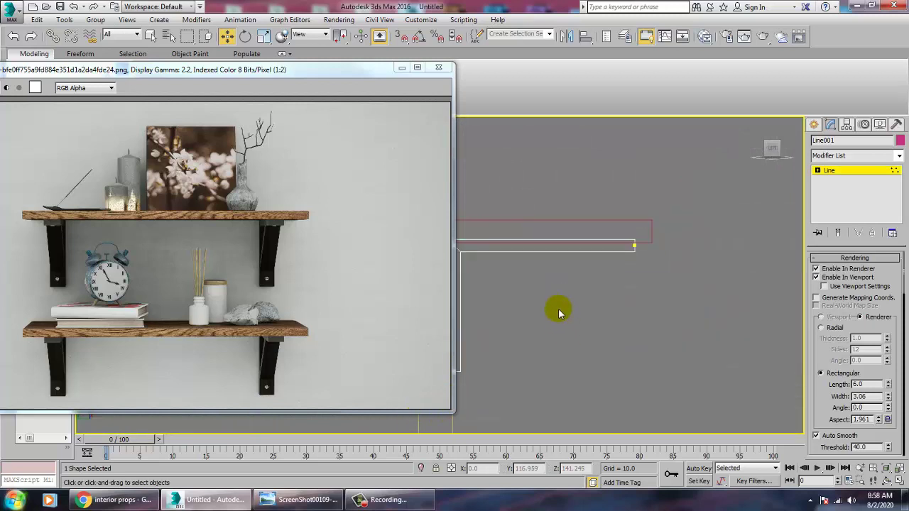
middle_drag(559, 312, 689, 314)
middle_drag(647, 255, 604, 278)
drag(490, 241, 587, 432)
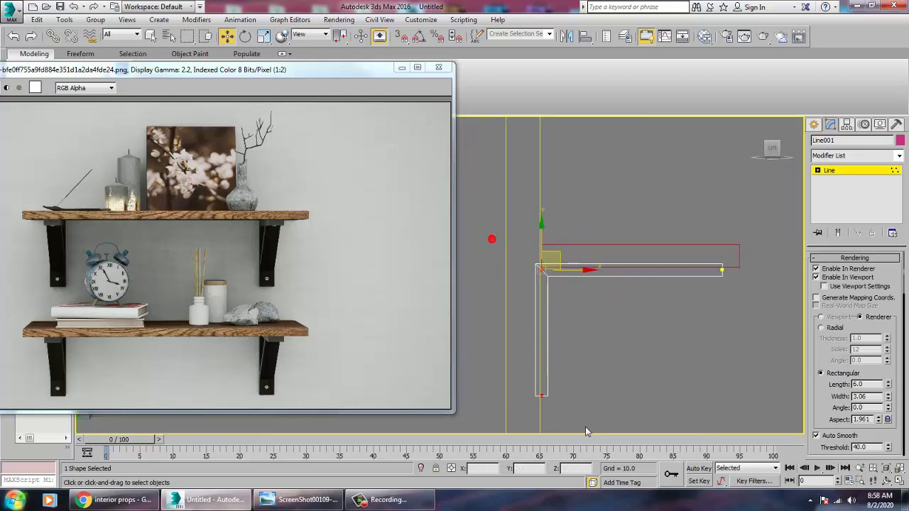
drag(586, 282, 591, 278)
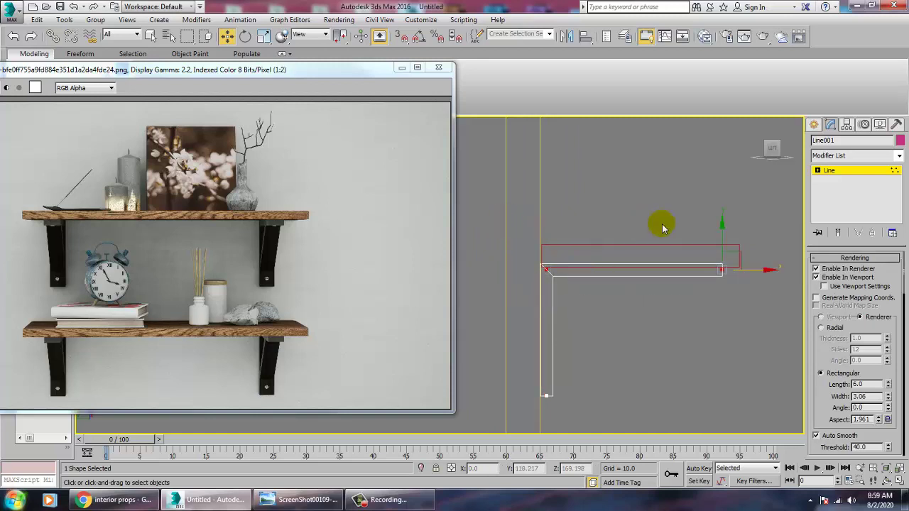
drag(727, 238, 729, 244)
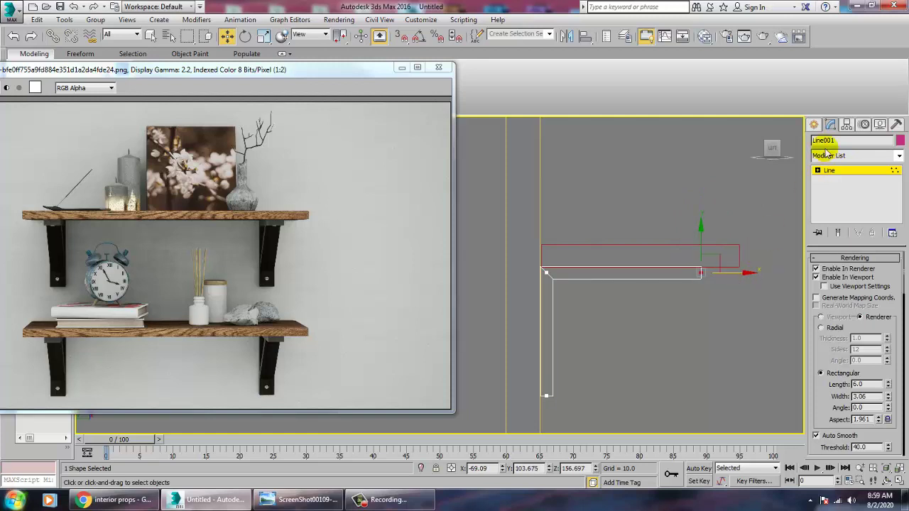
Step: Try to draw a diagonal brace line from under the bracket's horizontal arm to its vertical leg in the left view
click(814, 124)
click(833, 206)
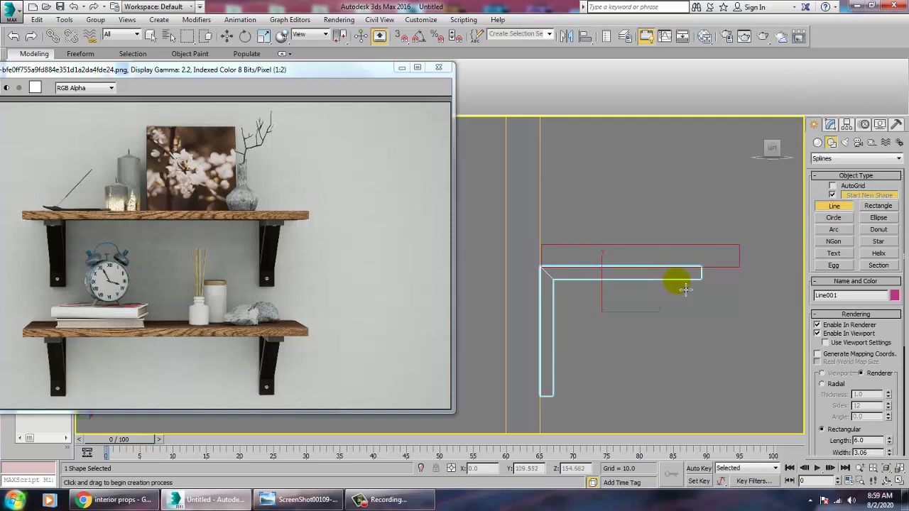
click(682, 287)
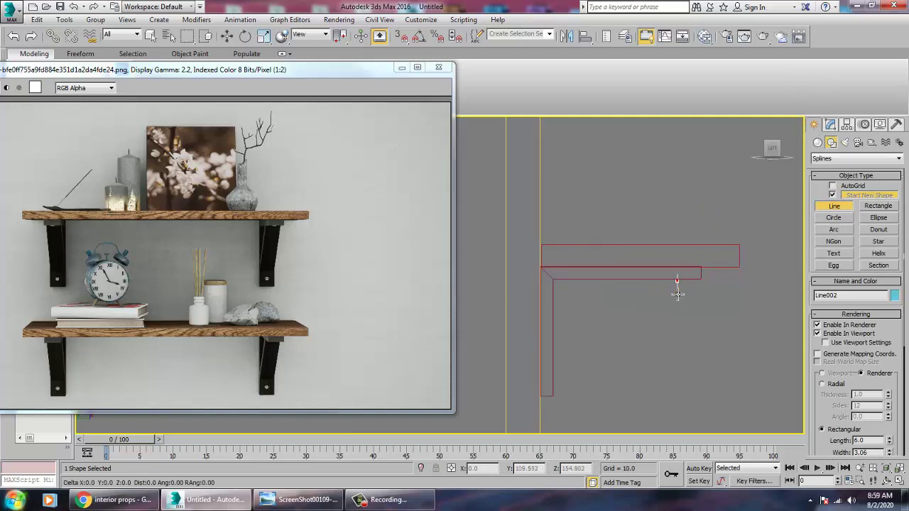
click(552, 365)
right_click(553, 365)
right_click(553, 364)
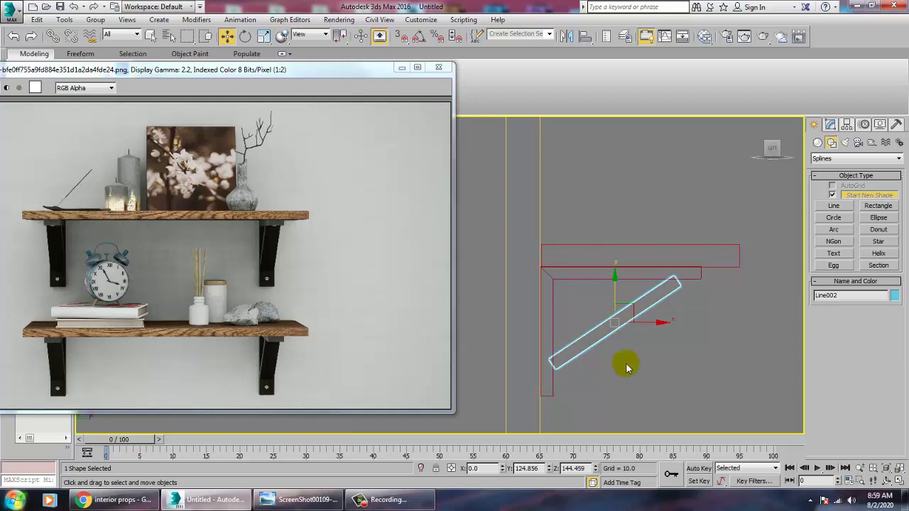
key(alt+w)
middle_click(657, 380)
key(alt+w)
alt+middle_drag(641, 364, 625, 333)
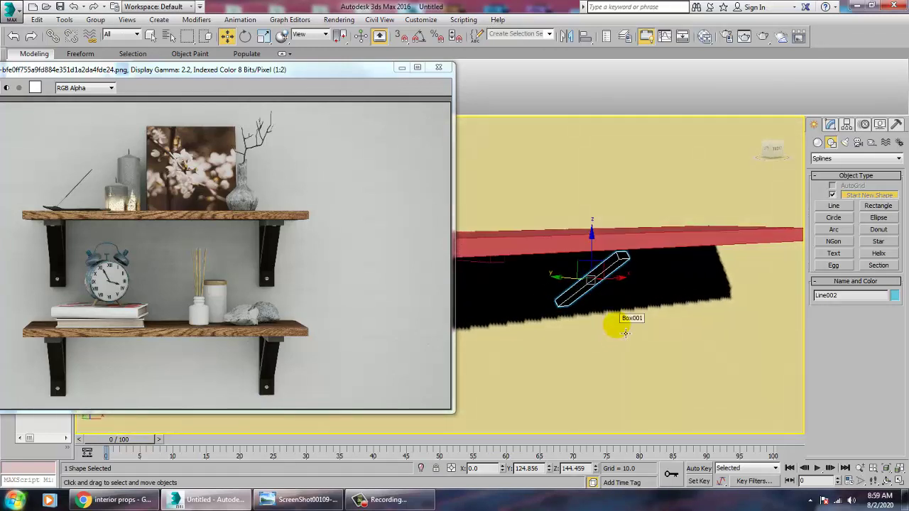
click(631, 399)
click(614, 282)
Step: Draw the diagonal brace line in the left view, from the underside of the bracket's arm to its vertical leg near the lower end
alt+middle_drag(717, 303, 694, 318)
key(alt+w)
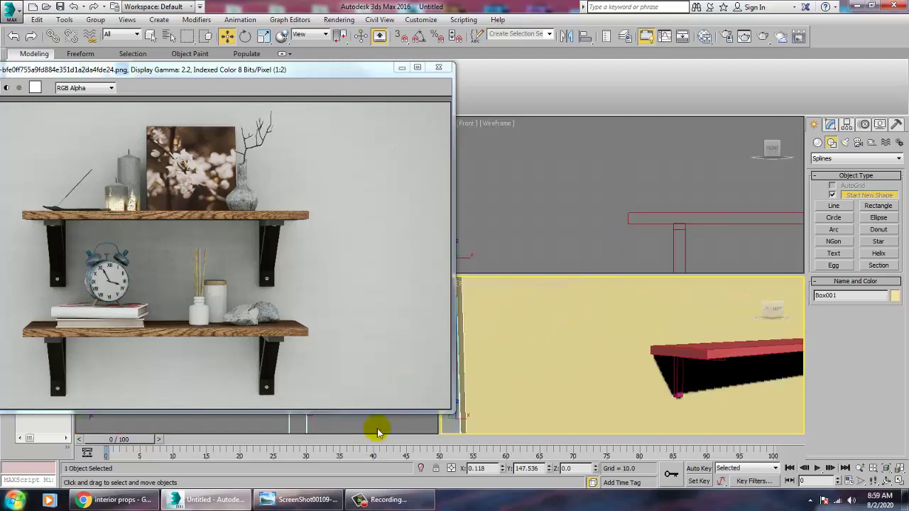
right_click(368, 426)
key(alt+w)
scroll(403, 410, down, 3)
middle_drag(530, 371, 597, 347)
scroll(596, 346, up, 5)
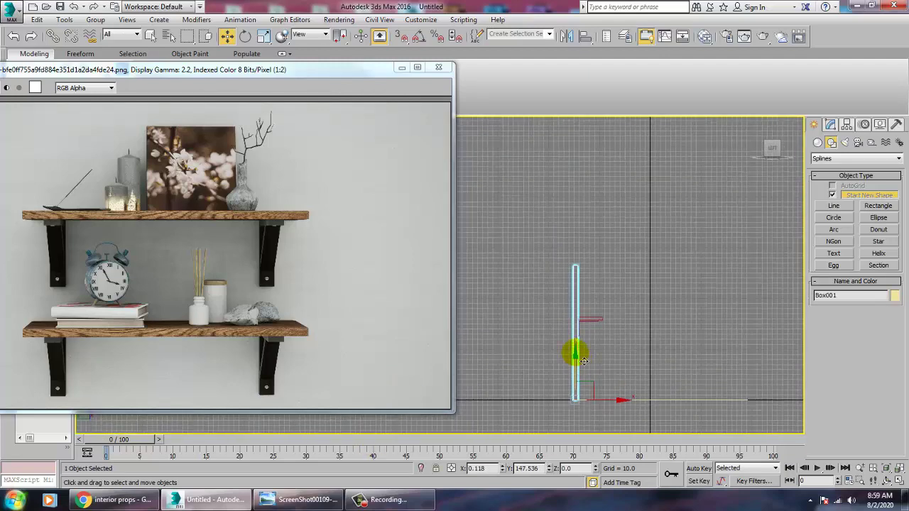
click(835, 206)
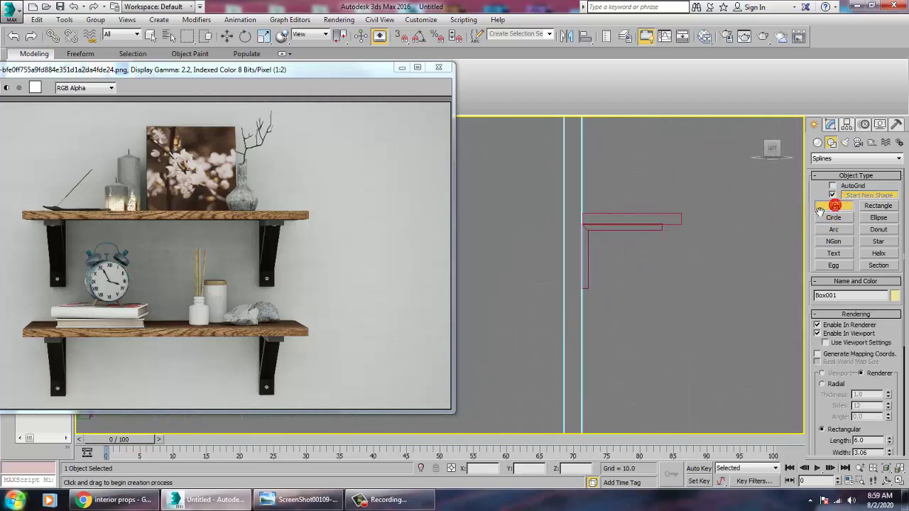
click(642, 231)
click(586, 271)
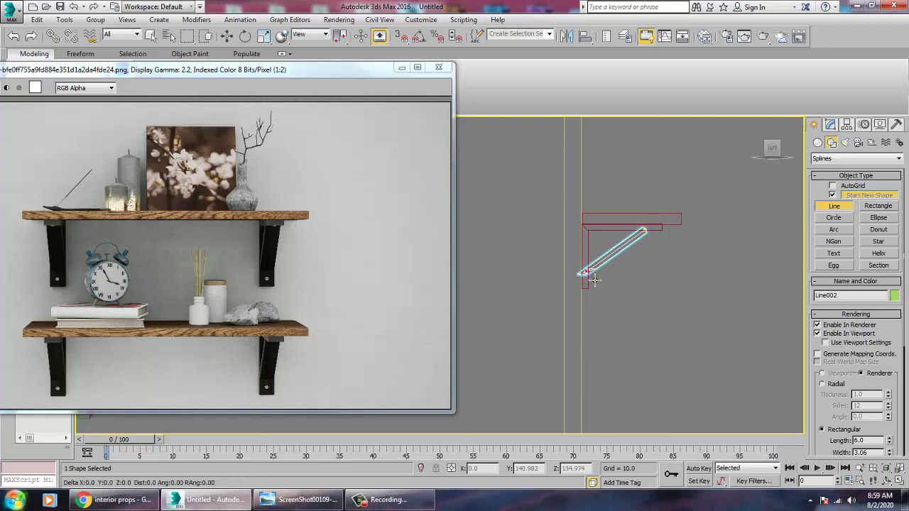
right_click(588, 272)
right_click(588, 272)
Step: Move the diagonal brace along the shelf's length into line with the bracket, at X about -68.9
key(alt+w)
middle_click(629, 319)
key(alt+w)
alt+middle_drag(652, 316, 699, 312)
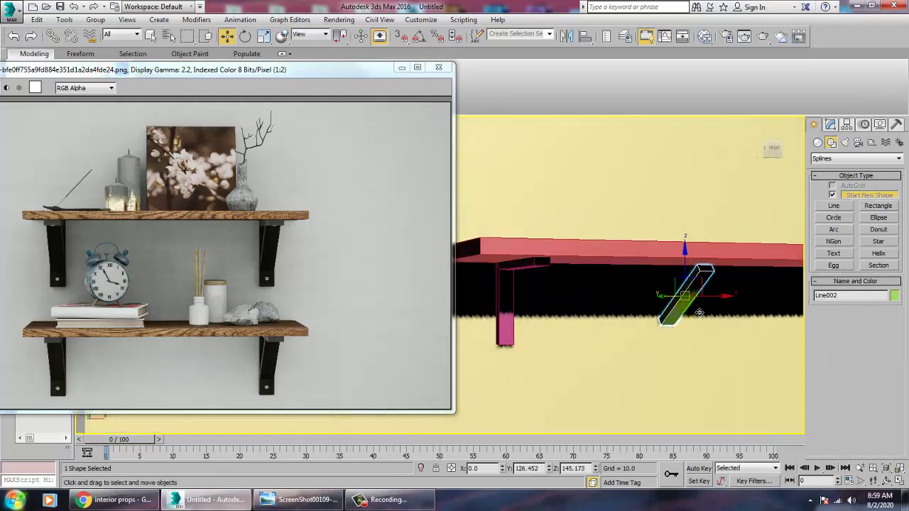
drag(729, 304, 561, 294)
alt+middle_drag(524, 300, 580, 306)
key(alt+w)
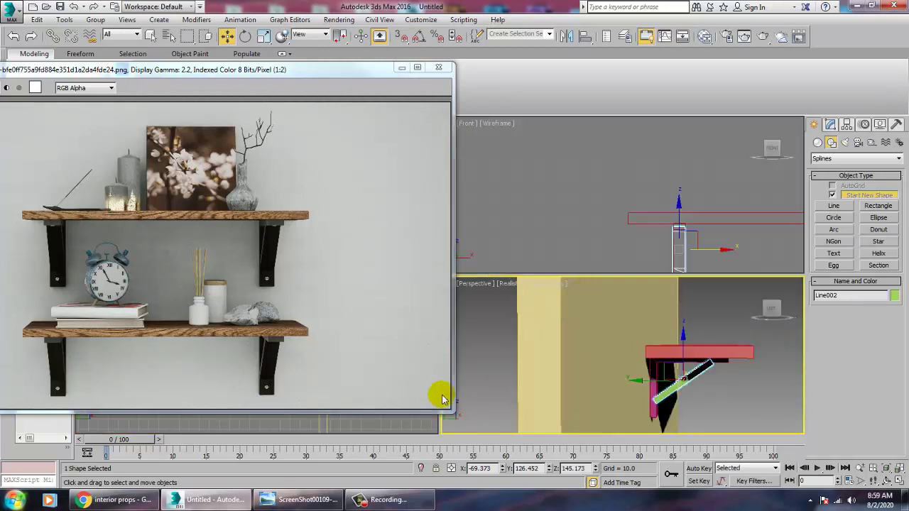
key(alt+w)
alt+middle_drag(678, 362, 540, 301)
key(r)
key(w)
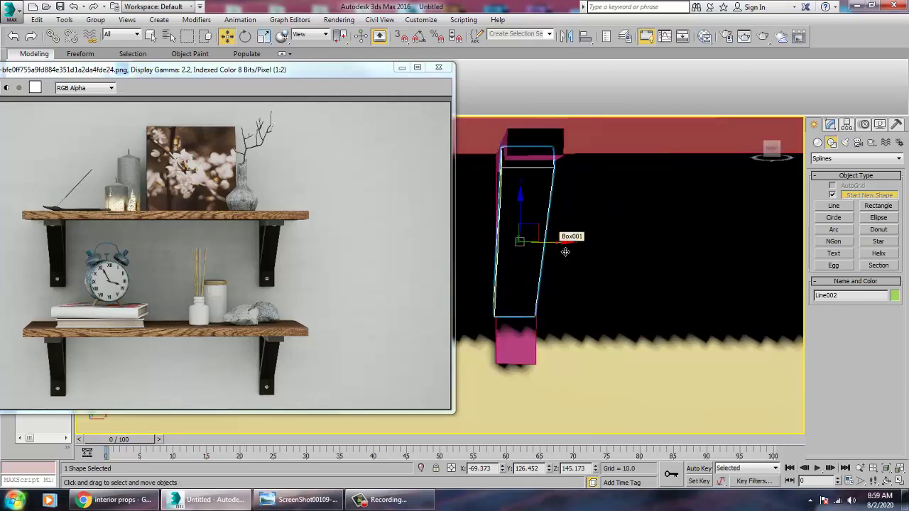
drag(565, 250, 569, 251)
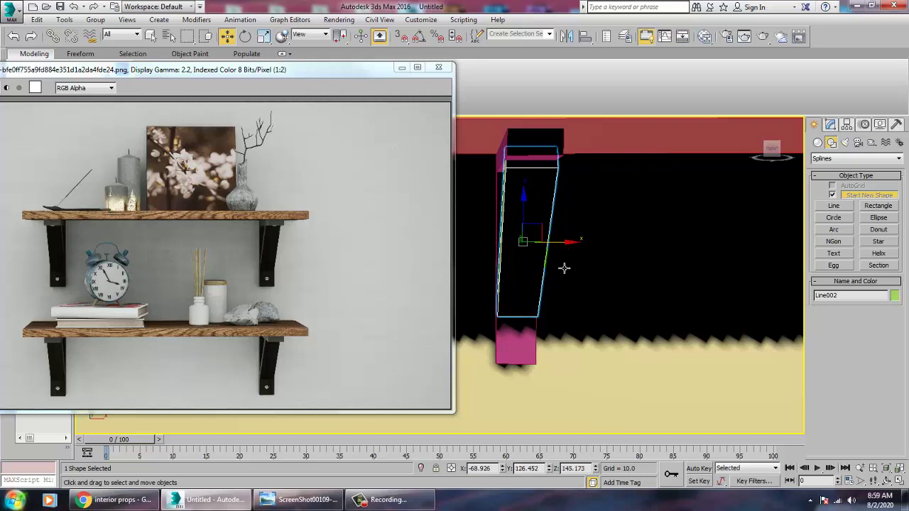
alt+middle_drag(564, 268, 629, 235)
Step: Raise the brace's upper end vertex into the bracket's horizontal arm, to Z about 157.8, and leave vertex editing
key(1)
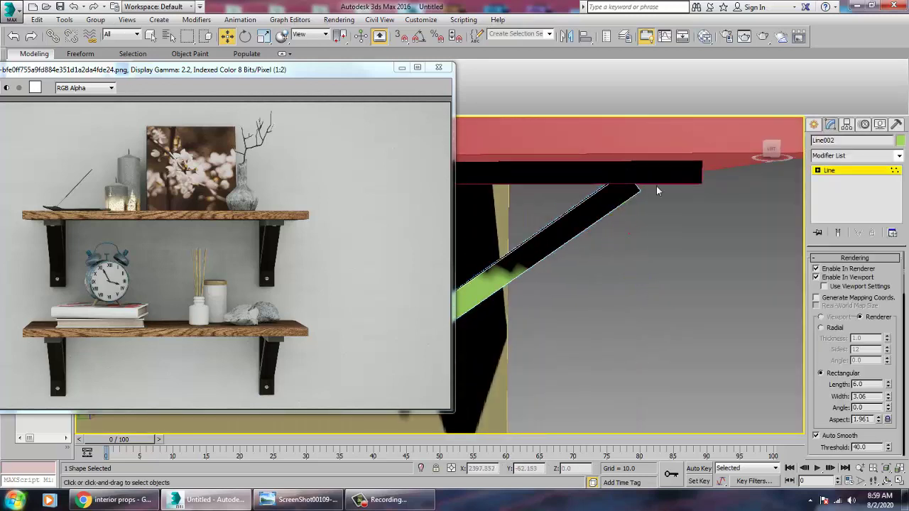
click(634, 181)
middle_drag(646, 179, 648, 212)
drag(641, 186, 642, 169)
scroll(619, 215, down, 2)
middle_drag(619, 215, 647, 211)
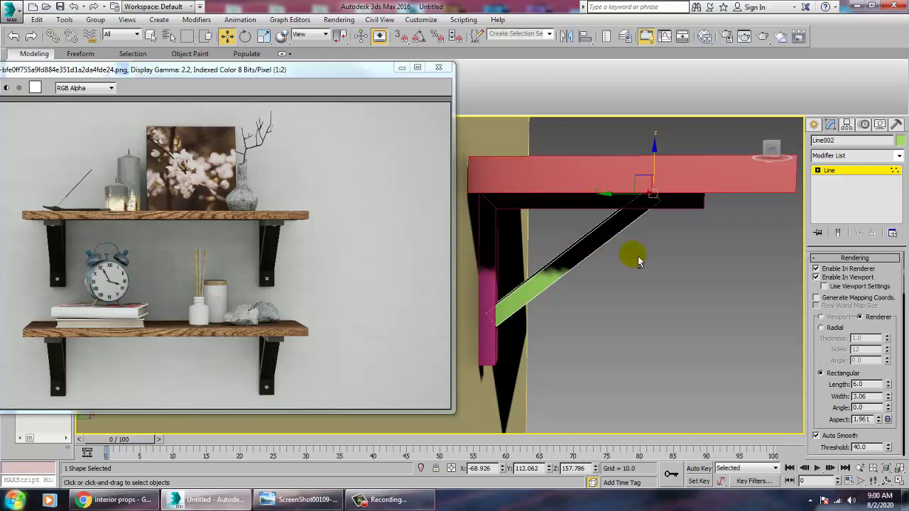
alt+middle_drag(638, 261, 674, 282)
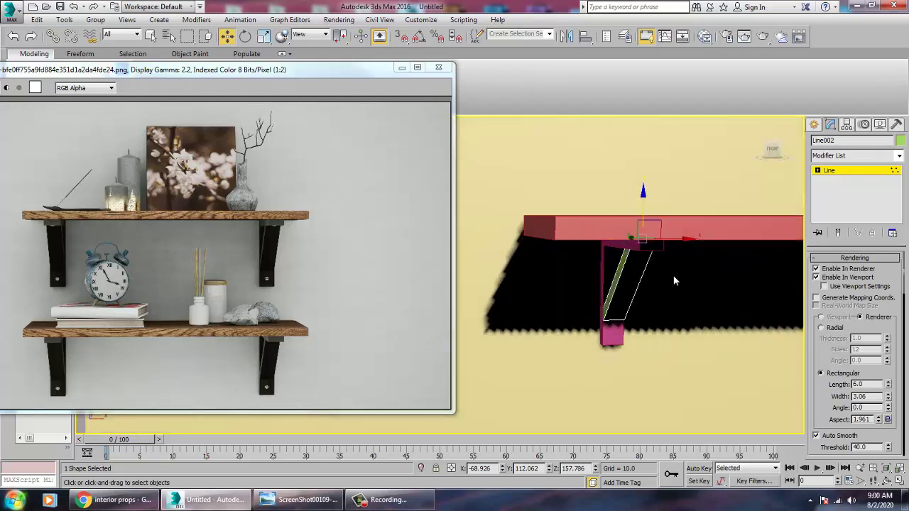
click(843, 171)
Step: Select the bracket and its brace together and copy them along X to the shelf's other end
alt+middle_drag(561, 270, 579, 312)
scroll(577, 293, down, 2)
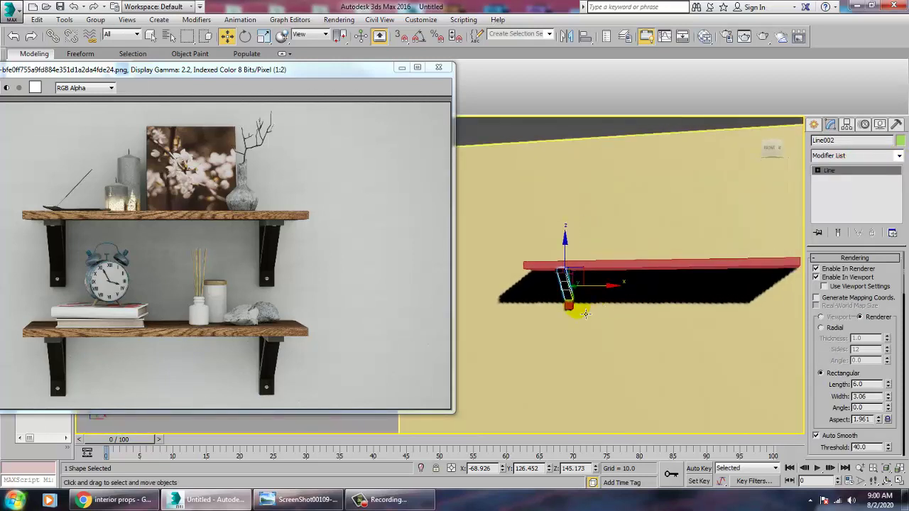
ctrl+click(568, 308)
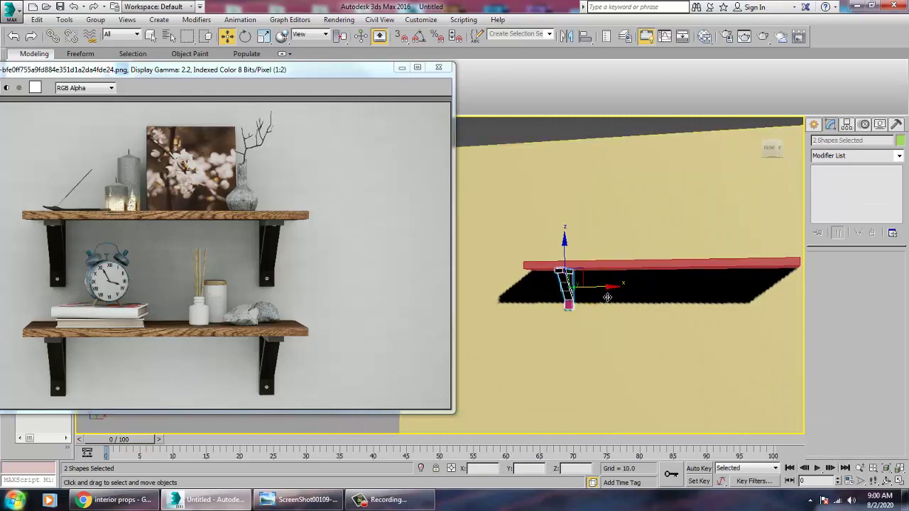
mouse_move(607, 296)
shift+mouse_down()
mouse_move(795, 307)
mouse_move(786, 298)
mouse_move(794, 306)
shift+mouse_up()
click(459, 298)
Step: Select the shelf board with both brackets and braces and lower the whole assembly slightly along the wall
mouse_move(732, 262)
alt+middle_down()
mouse_move(774, 261)
mouse_move(763, 276)
alt+middle_up()
ctrl+click(647, 304)
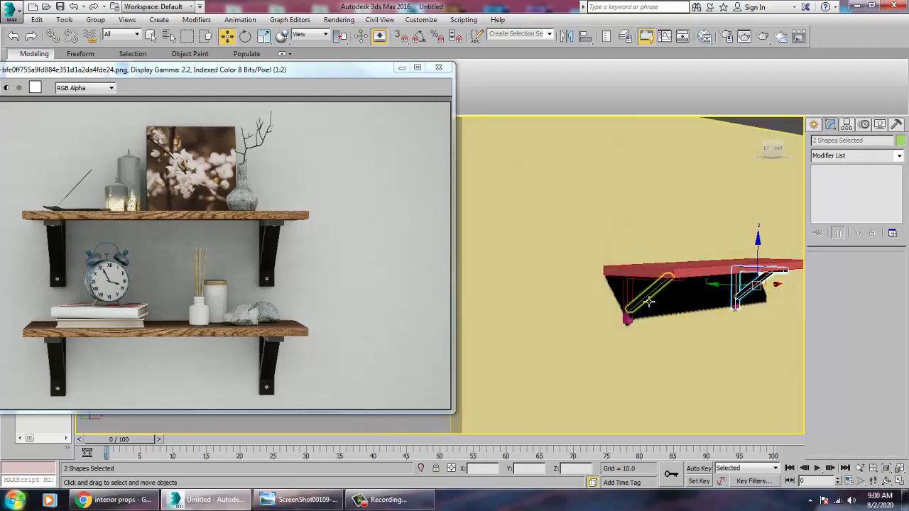
ctrl+click(636, 300)
ctrl+click(718, 264)
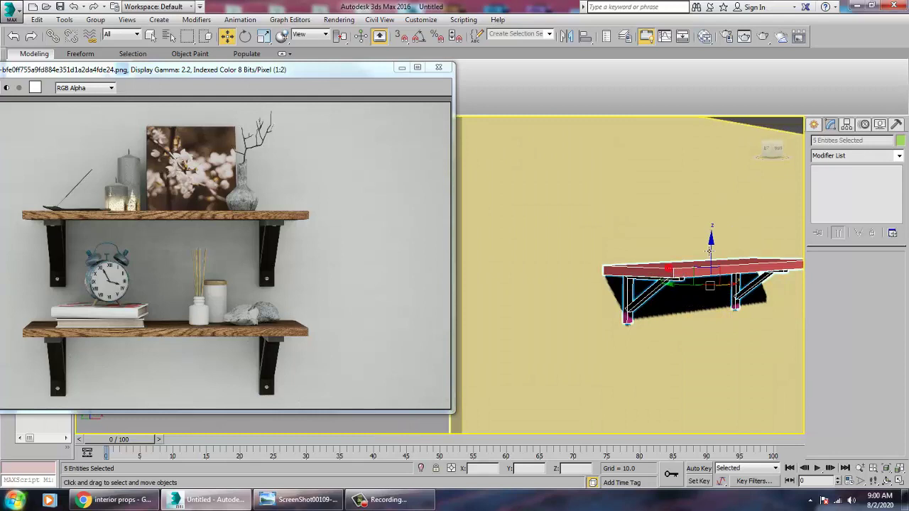
drag(711, 242, 720, 311)
alt+middle_drag(719, 311, 721, 314)
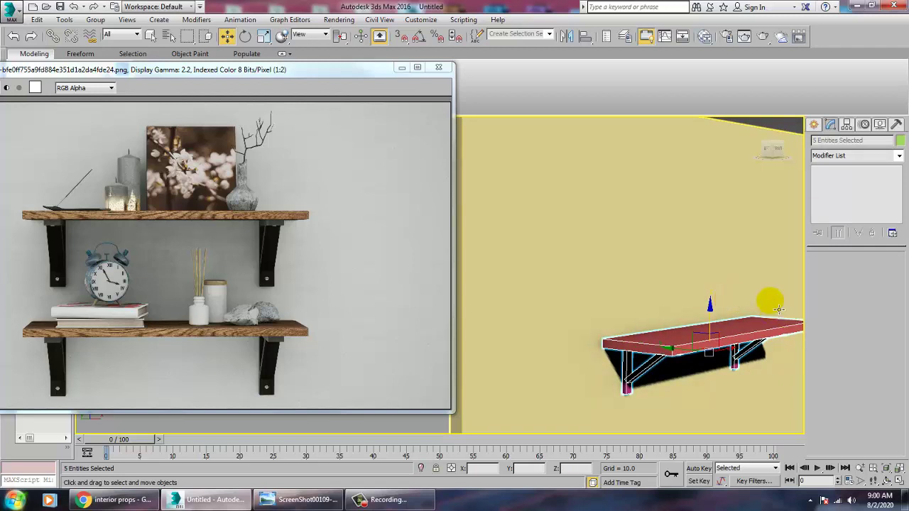
drag(718, 328, 709, 255)
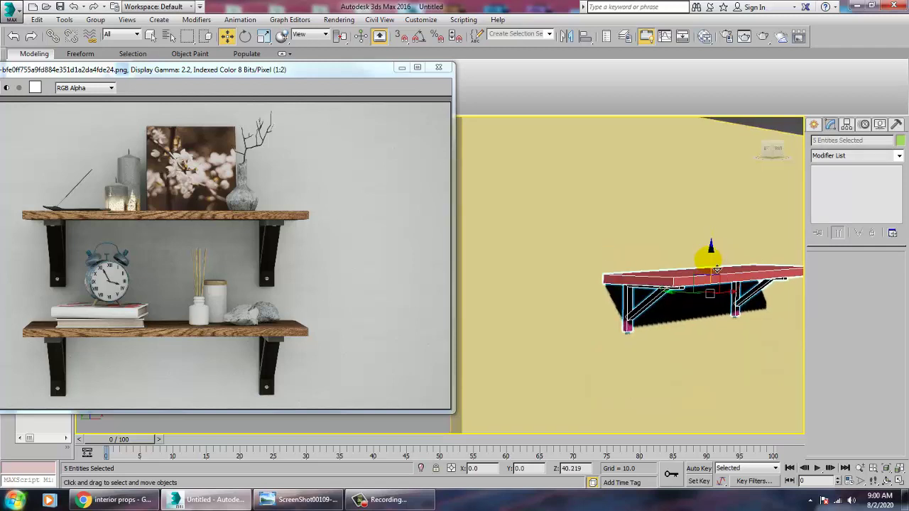
Step: Create a tall candle cylinder with a radius of about 6.2 standing on the shelf board, using AutoGrid to place it
scroll(102, 203, up, 1)
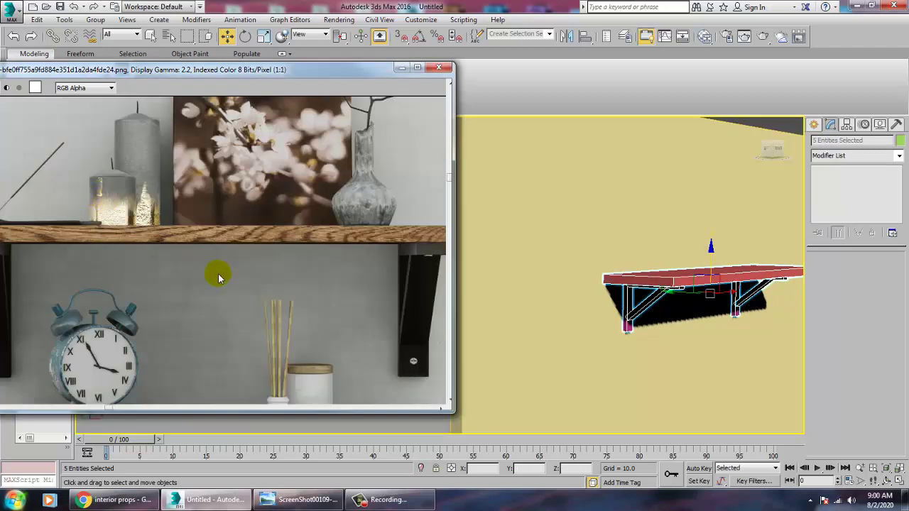
middle_drag(228, 191, 242, 272)
alt+middle_drag(650, 277, 719, 259)
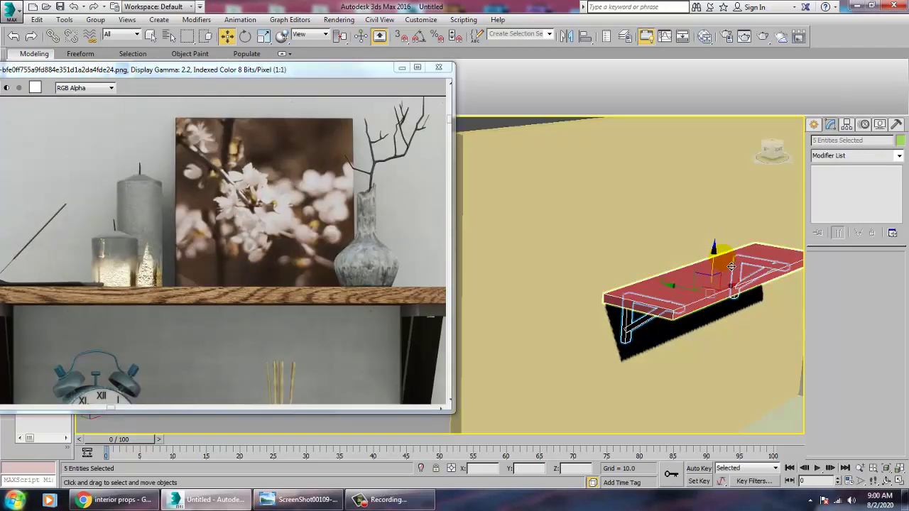
scroll(692, 317, up, 3)
scroll(708, 282, up, 3)
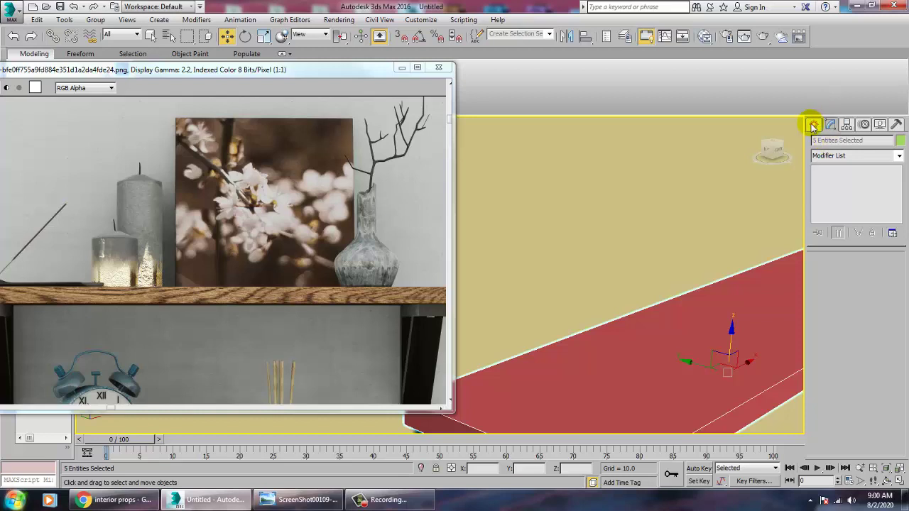
click(813, 125)
click(817, 142)
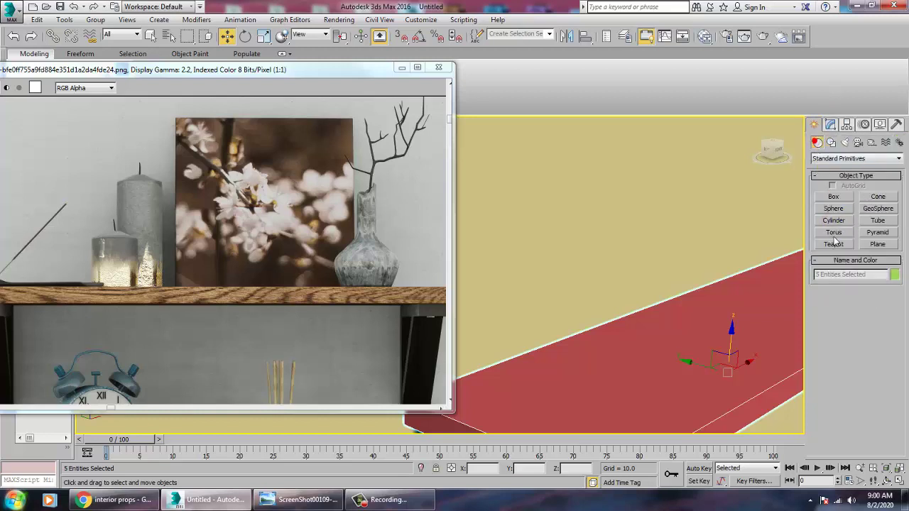
click(840, 220)
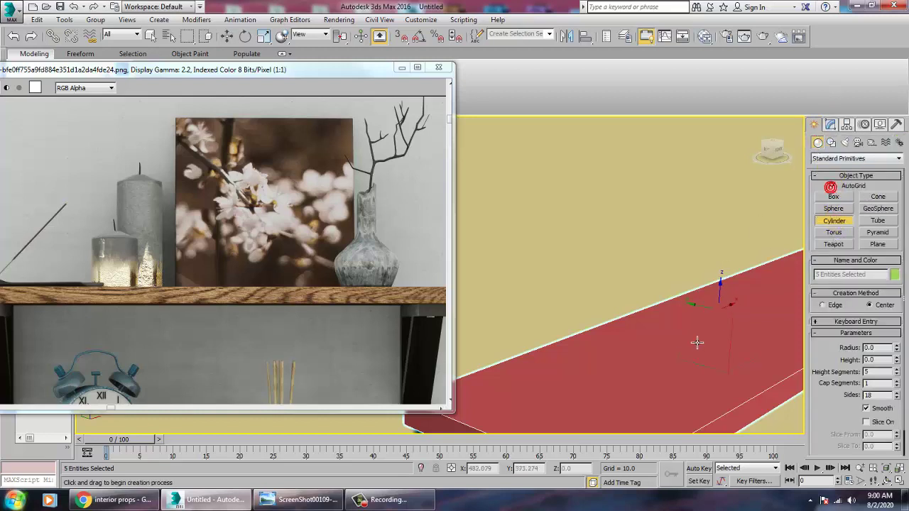
drag(682, 359, 691, 364)
click(687, 302)
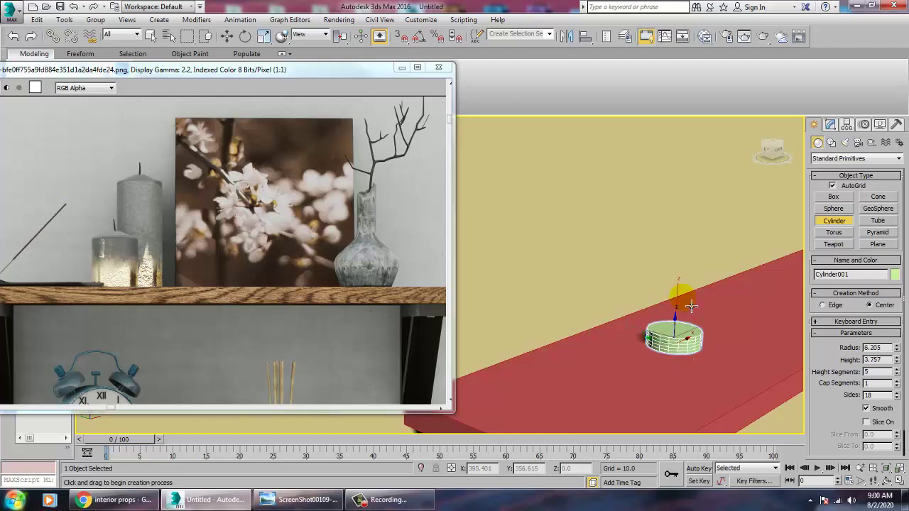
click(689, 246)
key(w)
alt+middle_drag(714, 313, 686, 290)
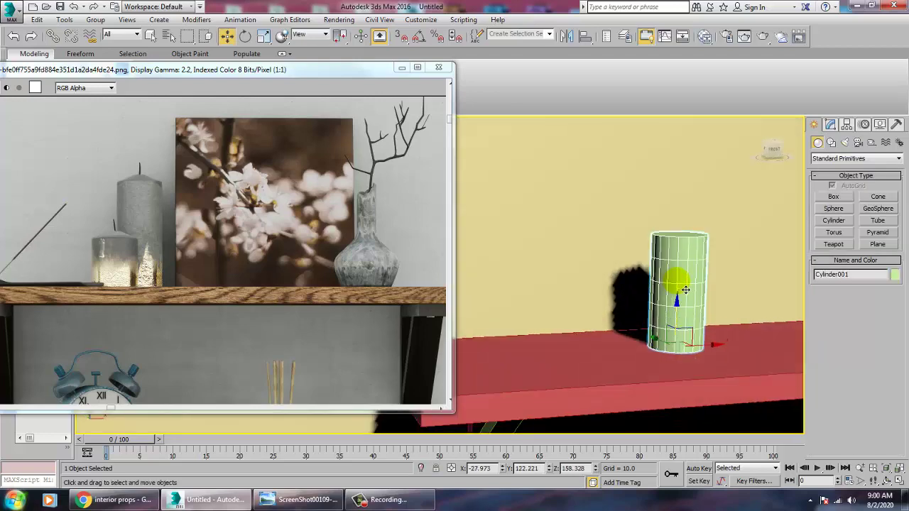
scroll(659, 294, up, 6)
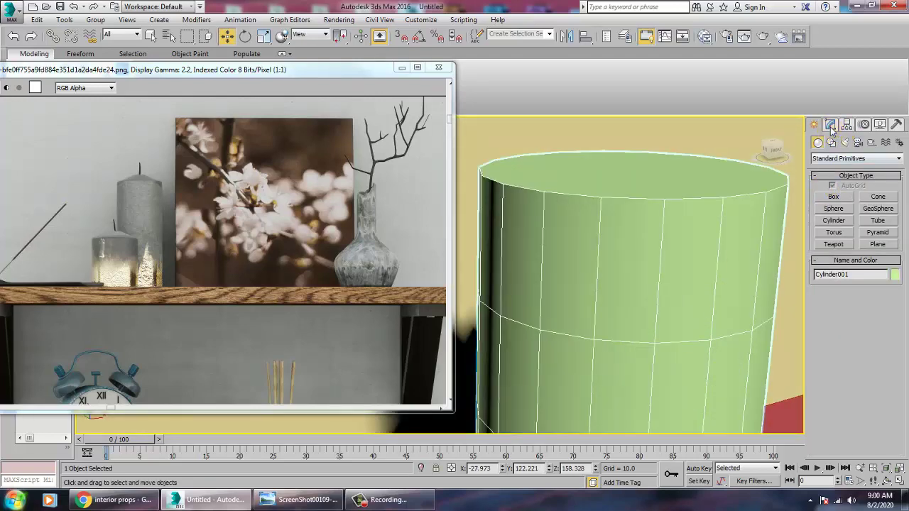
Step: Reduce the candle cylinder's height segments to 3 and convert it to an Editable Poly
click(830, 125)
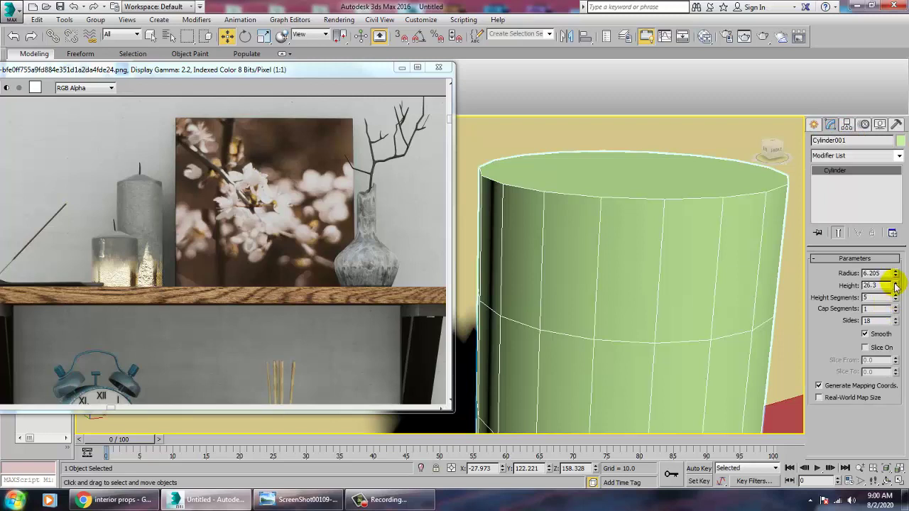
drag(897, 303, 898, 304)
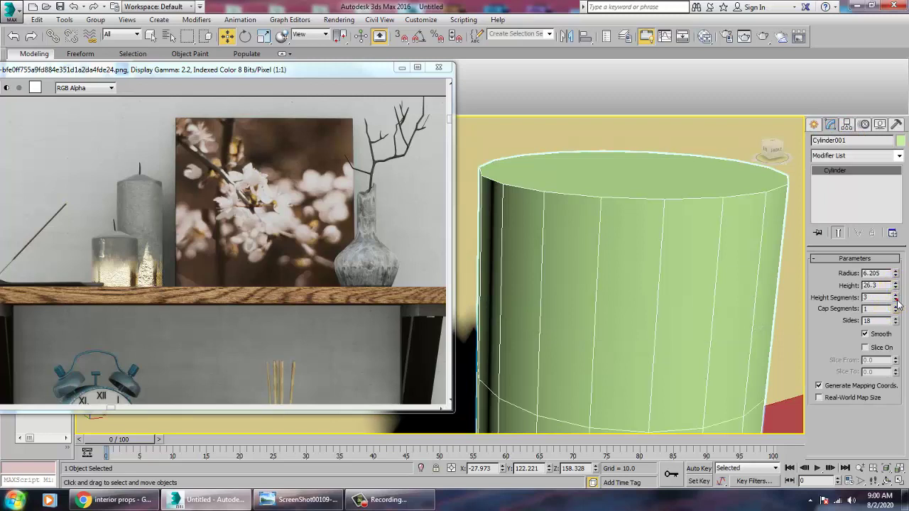
right_click(706, 265)
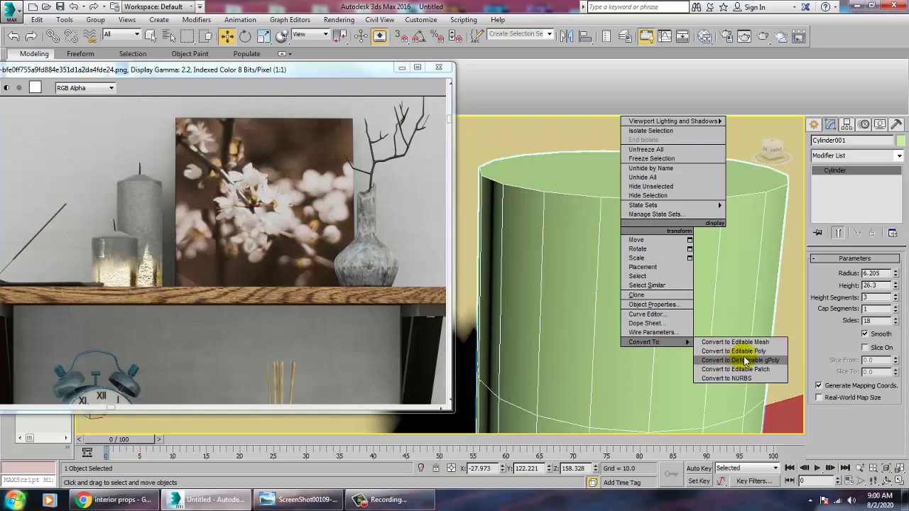
click(739, 350)
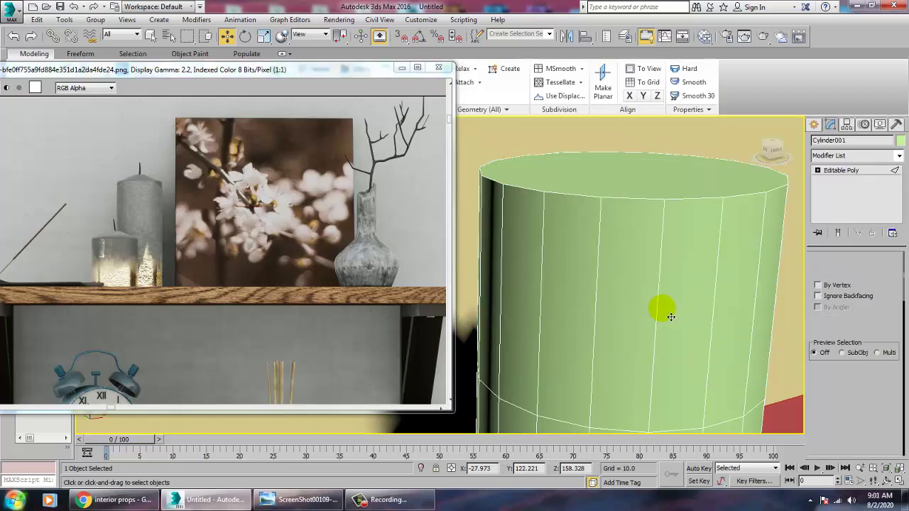
Step: Select the edge loop around the candle's top rim and chamfer it by about 0.223
key(2)
scroll(657, 288, down, 10)
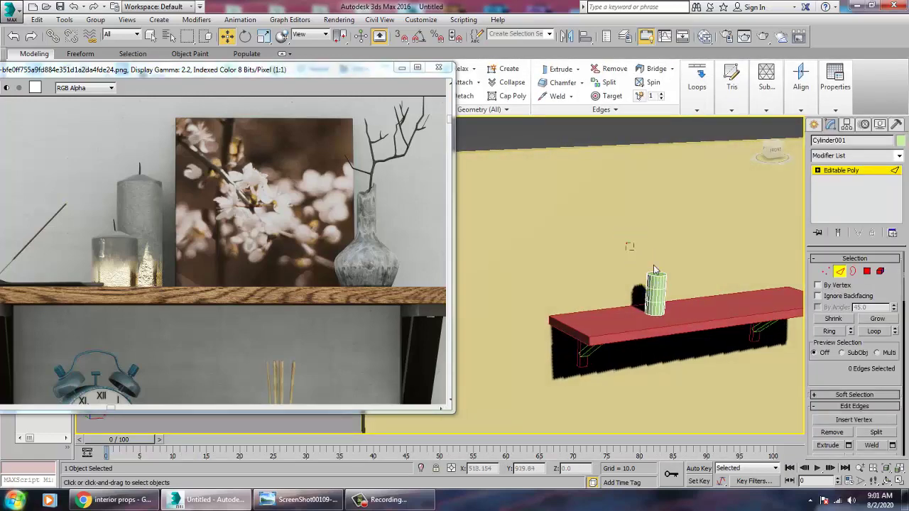
drag(685, 285, 684, 285)
scroll(666, 295, up, 8)
alt+drag(609, 264, 716, 303)
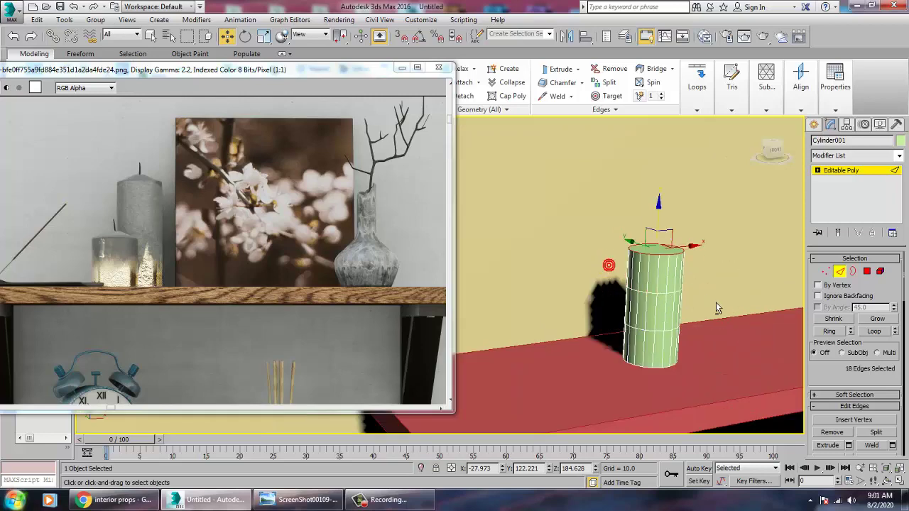
alt+middle_drag(716, 302, 701, 344)
scroll(702, 346, up, 5)
key(z)
scroll(663, 336, down, 6)
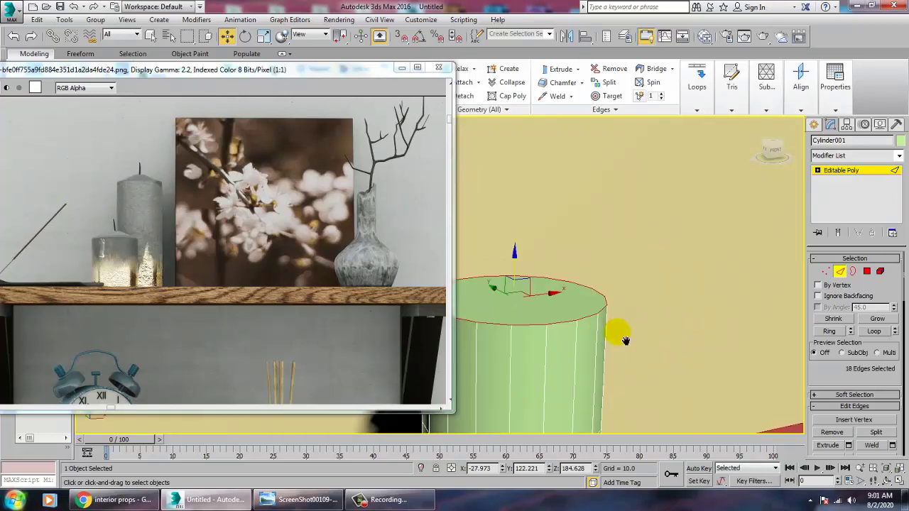
scroll(858, 342, down, 2)
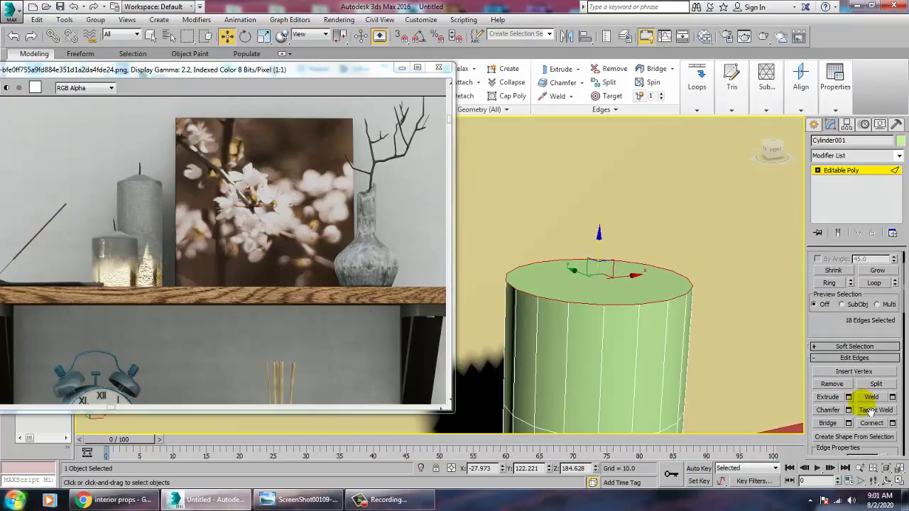
click(847, 412)
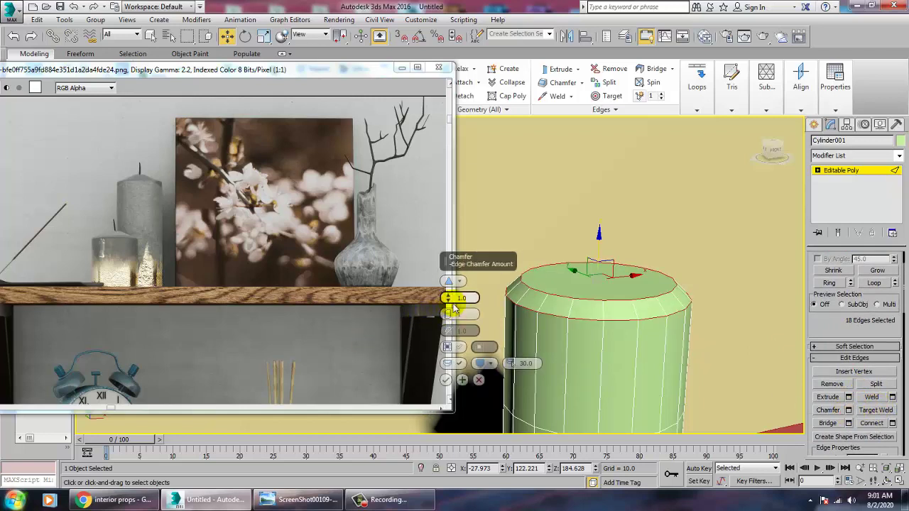
drag(452, 304, 459, 310)
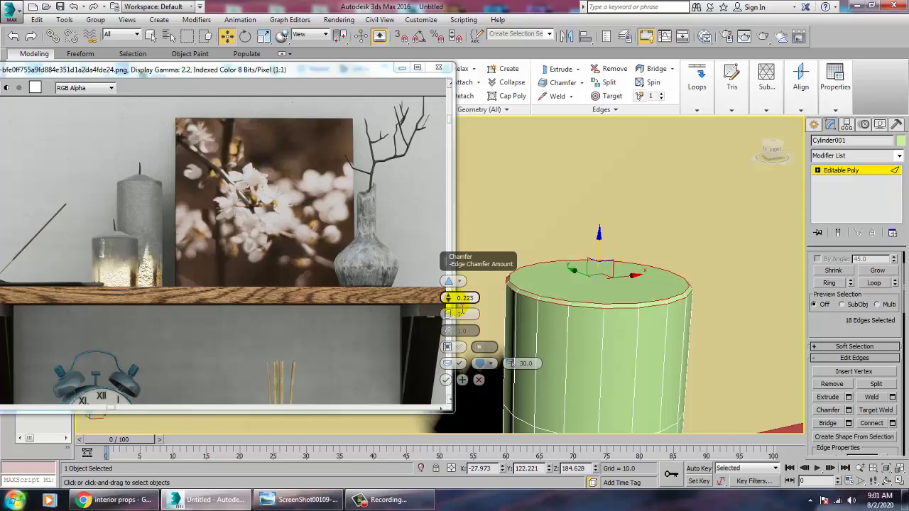
click(446, 380)
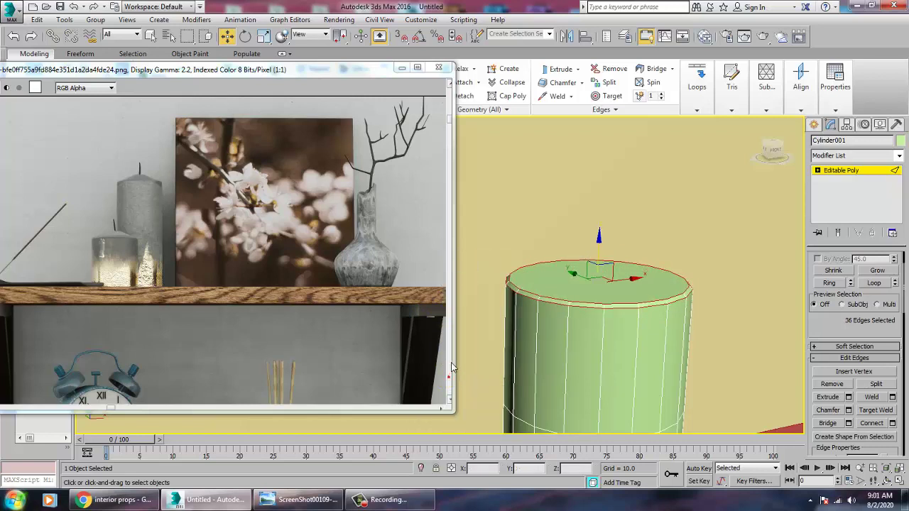
Step: Bevel the candle's top polygon into a cone with height 3.657 and outline -4.883
key(4)
click(583, 284)
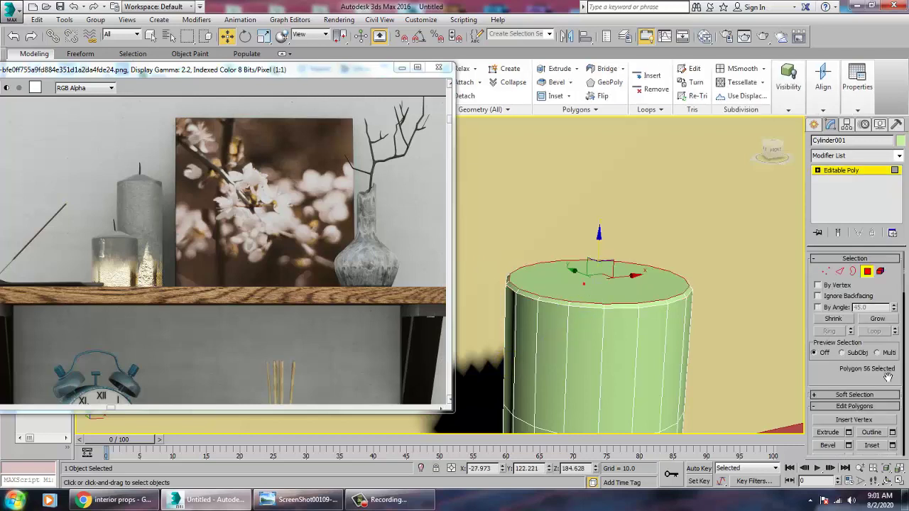
click(848, 445)
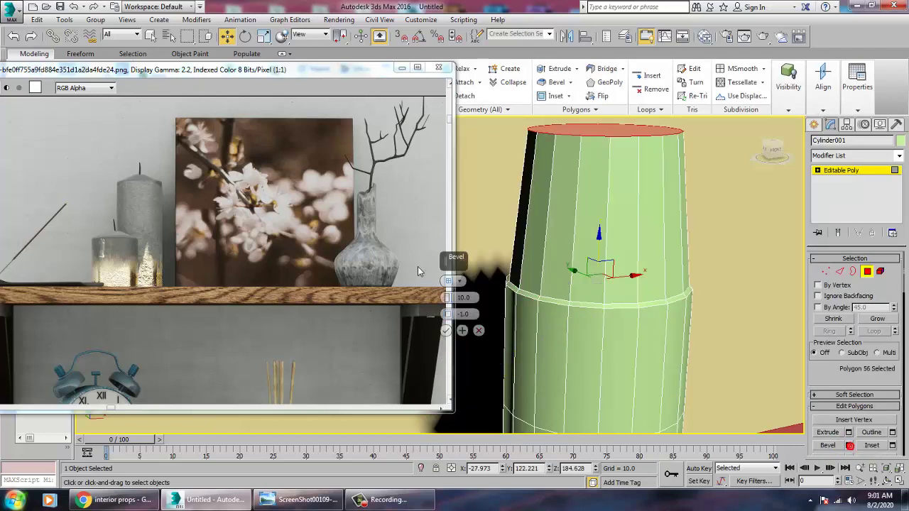
drag(447, 304, 466, 341)
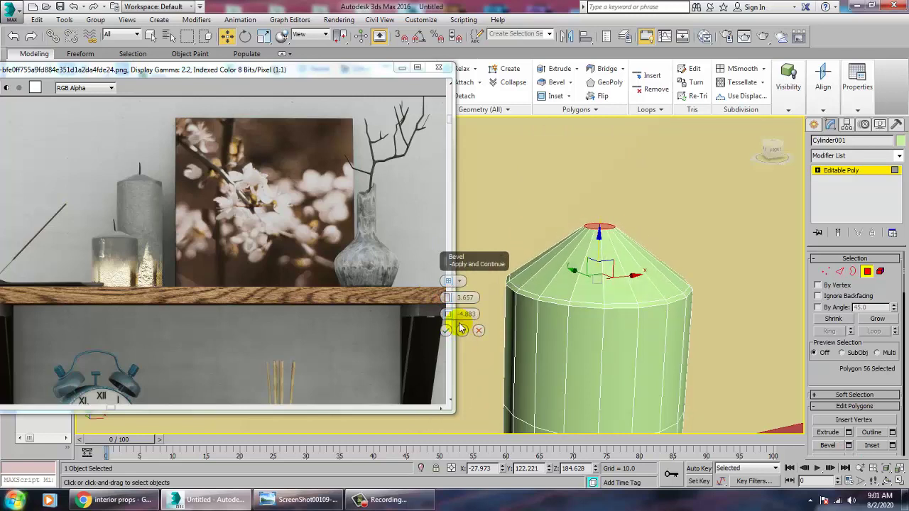
click(446, 331)
Step: Inset the small flat polygon at the cone's tip by 0.871
drag(608, 206, 614, 211)
alt+middle_drag(619, 239, 623, 249)
mouse_move(622, 249)
middle_down()
mouse_move(636, 300)
mouse_move(626, 239)
middle_up()
scroll(620, 277, up, 5)
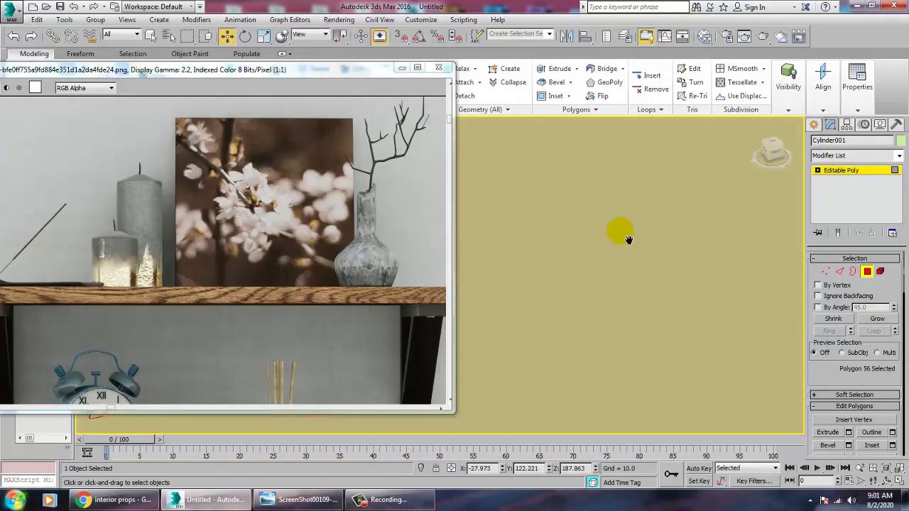
scroll(624, 236, down, 2)
key(z)
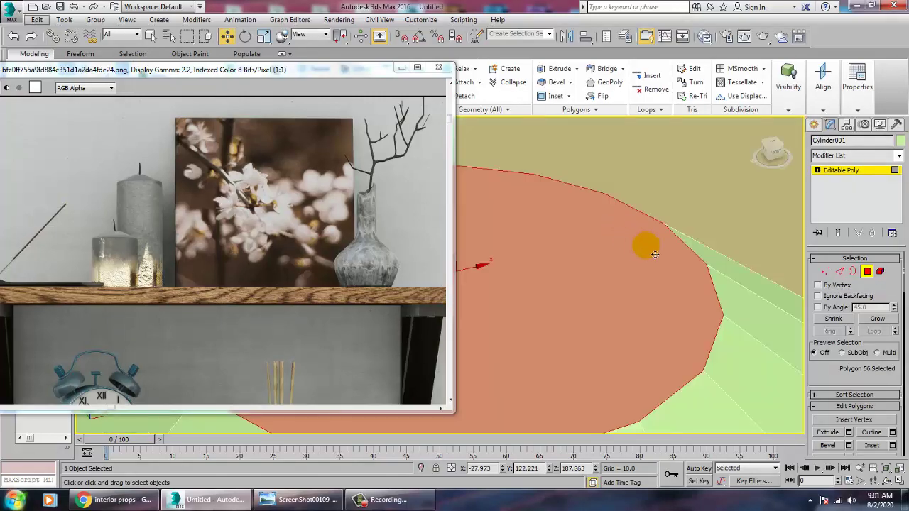
scroll(634, 245, down, 4)
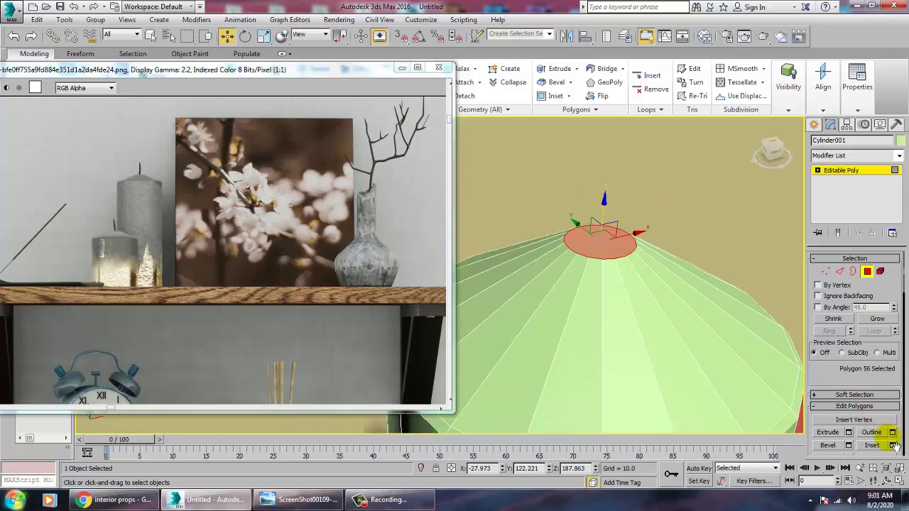
click(893, 445)
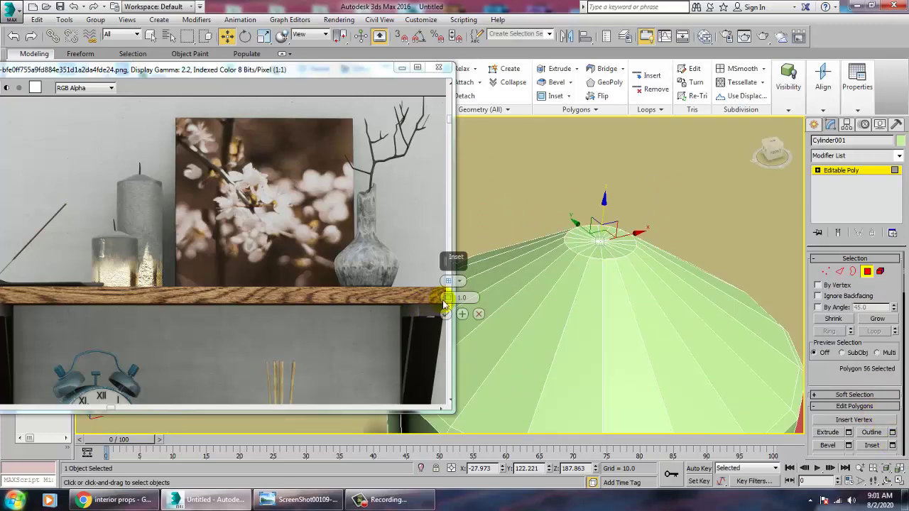
drag(448, 299, 452, 302)
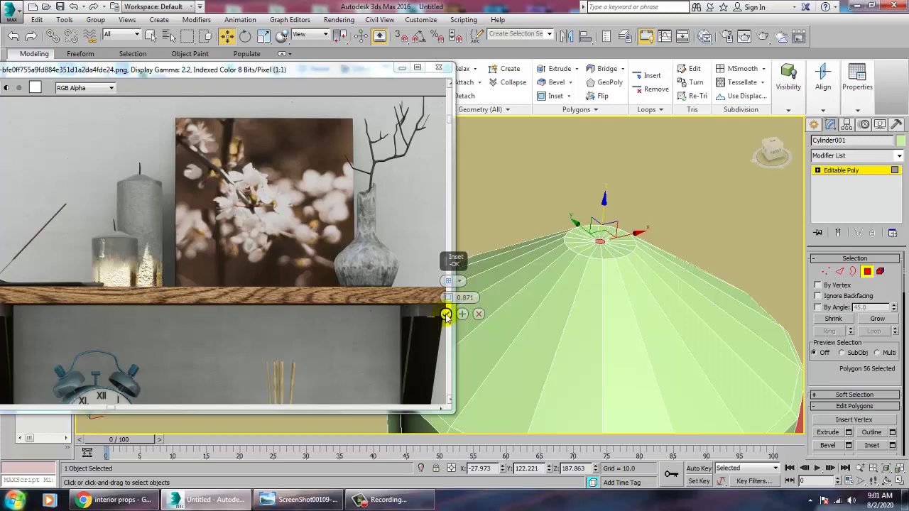
click(446, 315)
Step: Scale the inset centre polygon down uniformly to the thickness of a thin wick
scroll(585, 260, up, 5)
key(r)
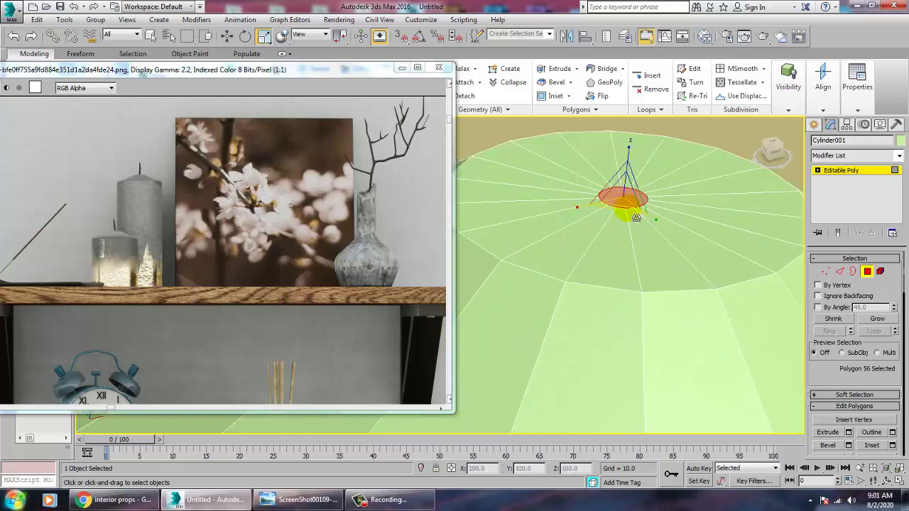
drag(655, 257, 675, 307)
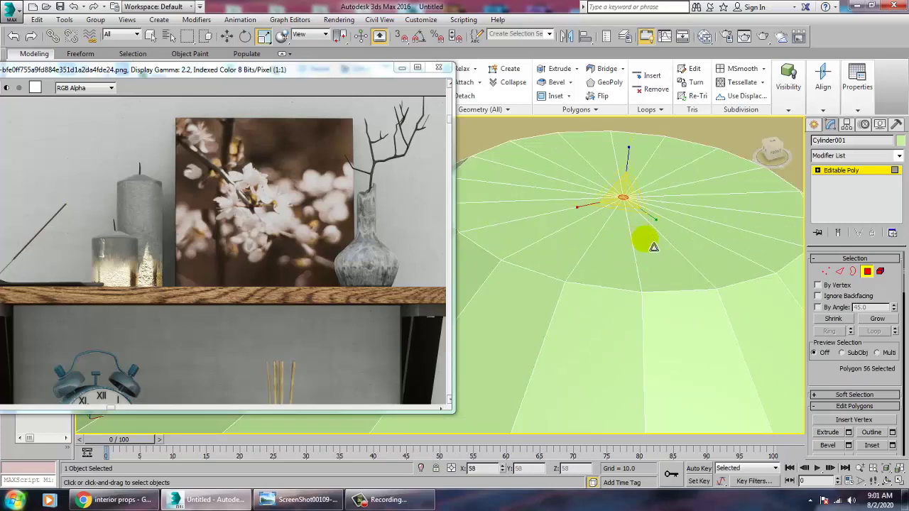
click(848, 446)
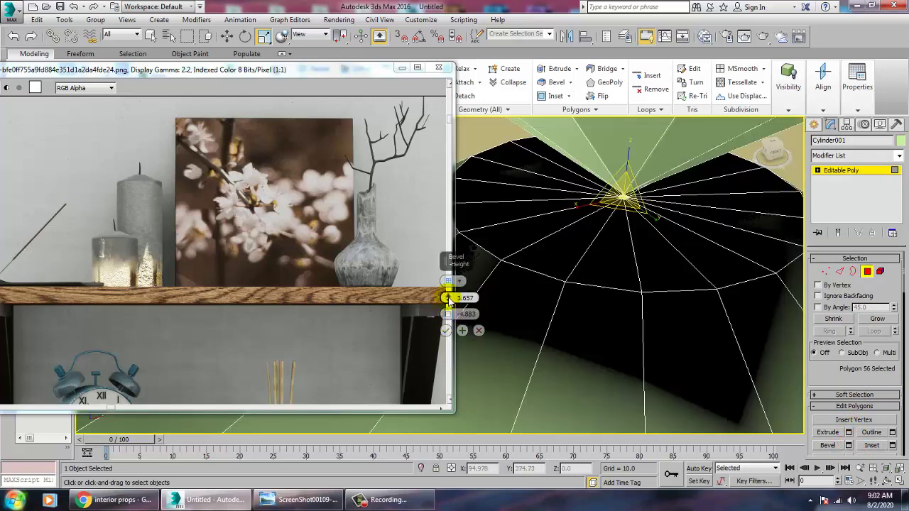
drag(449, 299, 349, 262)
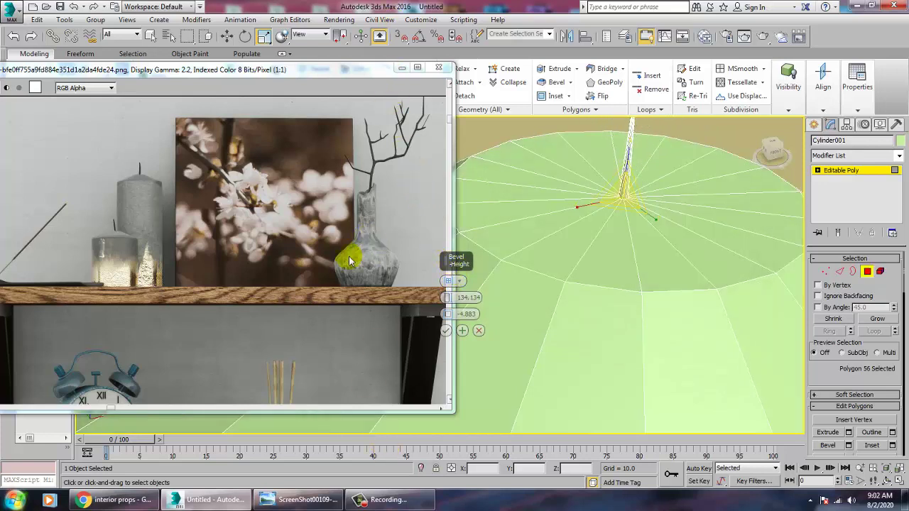
drag(449, 314, 474, 420)
scroll(701, 292, down, 4)
middle_drag(702, 292, 664, 334)
drag(448, 298, 460, 334)
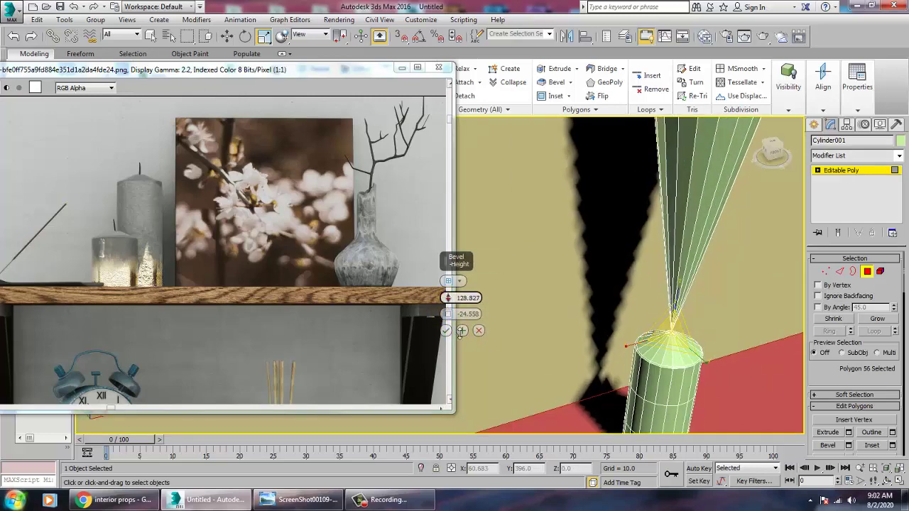
click(479, 330)
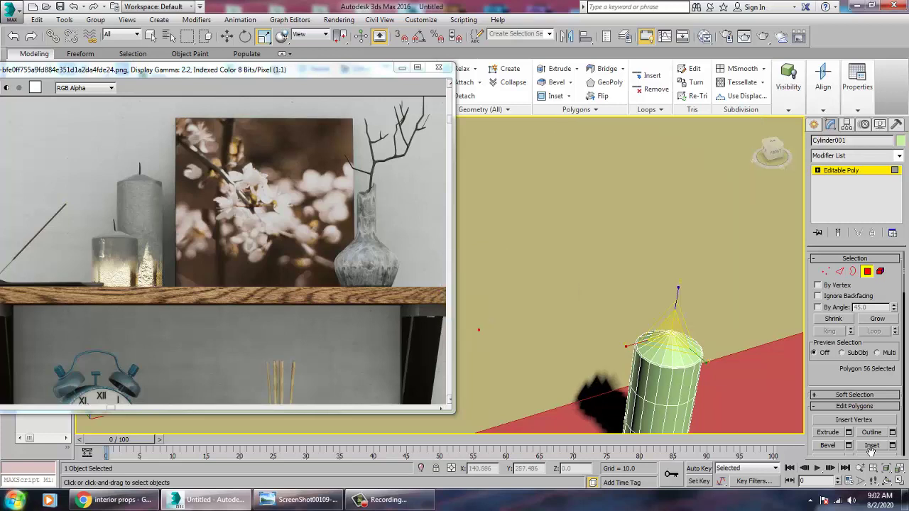
Step: Extrude the tiny centre polygon by 10 to form the wick and lower its end to Z about 190.4
click(850, 432)
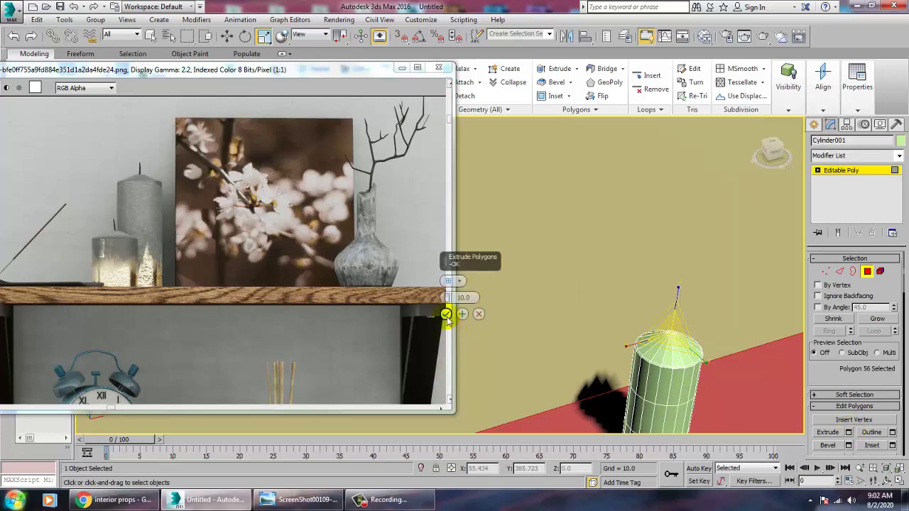
click(447, 315)
middle_drag(707, 298, 658, 282)
scroll(657, 282, up, 3)
key(w)
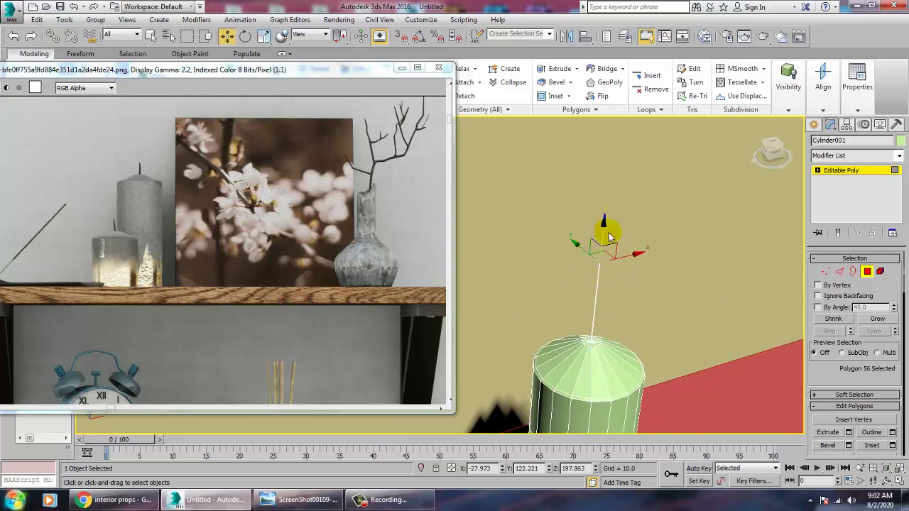
drag(612, 242, 617, 299)
Step: Shorten the wick slightly by lowering its end polygon to Z about 190.16
scroll(593, 368, up, 5)
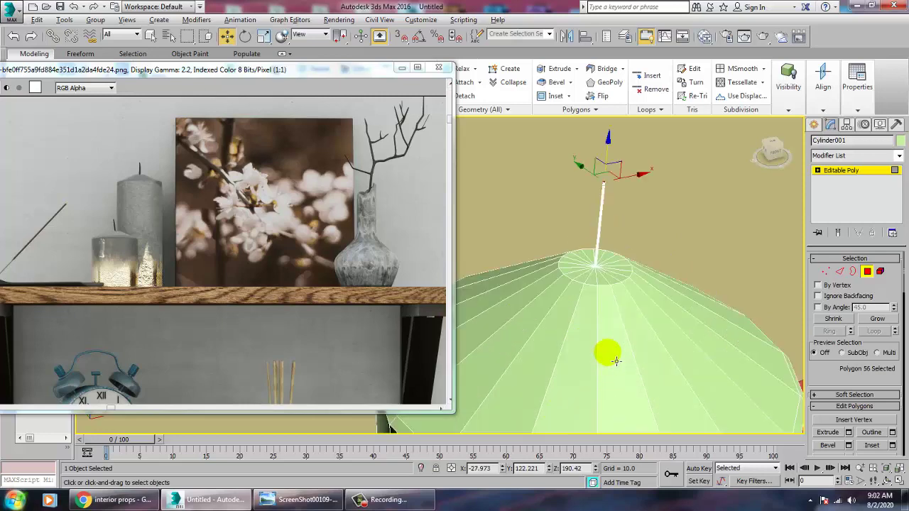
alt+middle_drag(615, 361, 593, 343)
scroll(593, 343, down, 7)
scroll(601, 343, down, 4)
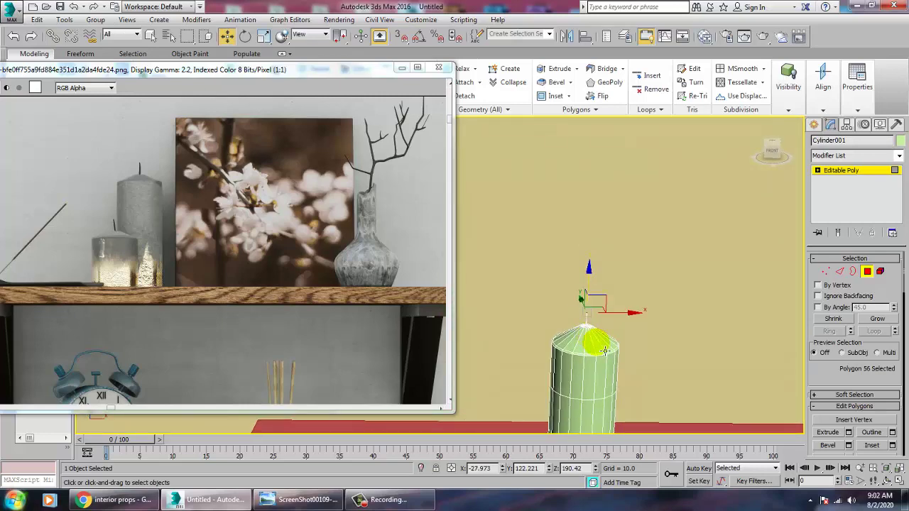
scroll(589, 305, up, 5)
scroll(589, 305, down, 1)
middle_drag(589, 305, 605, 316)
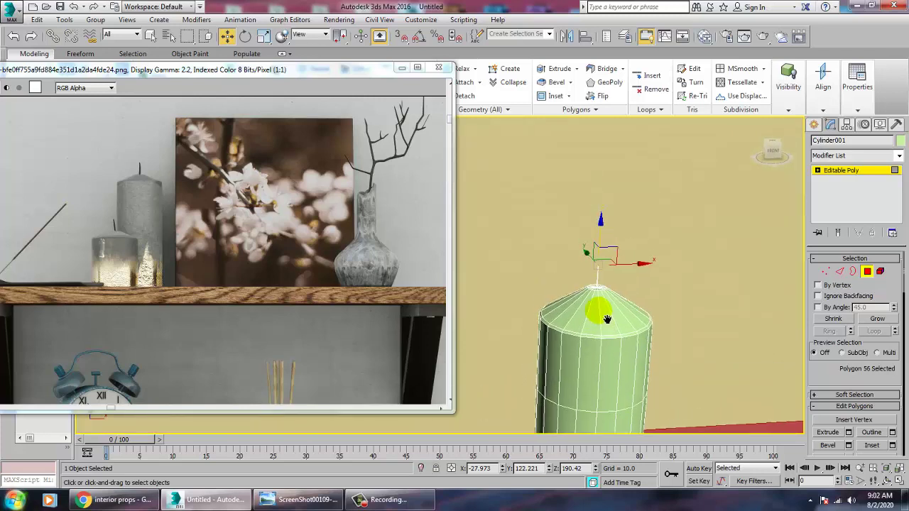
scroll(603, 313, up, 5)
scroll(627, 240, down, 6)
middle_drag(627, 240, 625, 304)
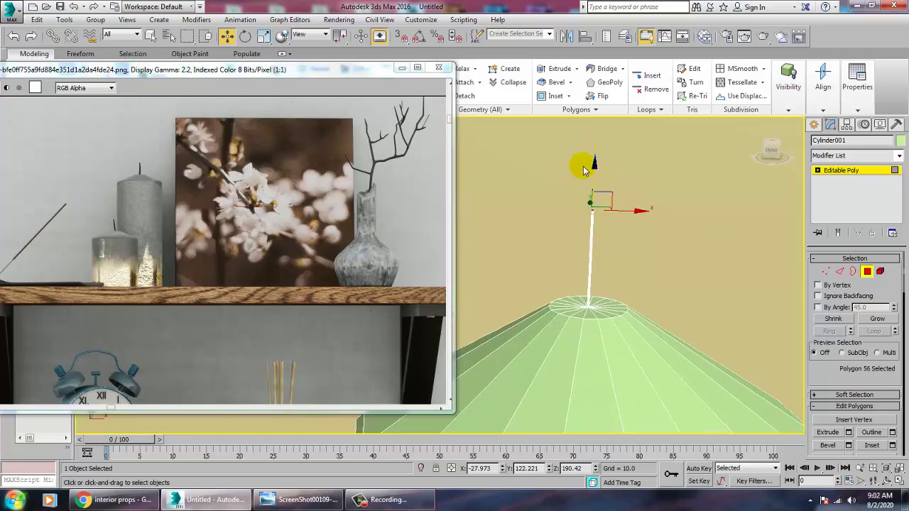
drag(601, 179, 574, 203)
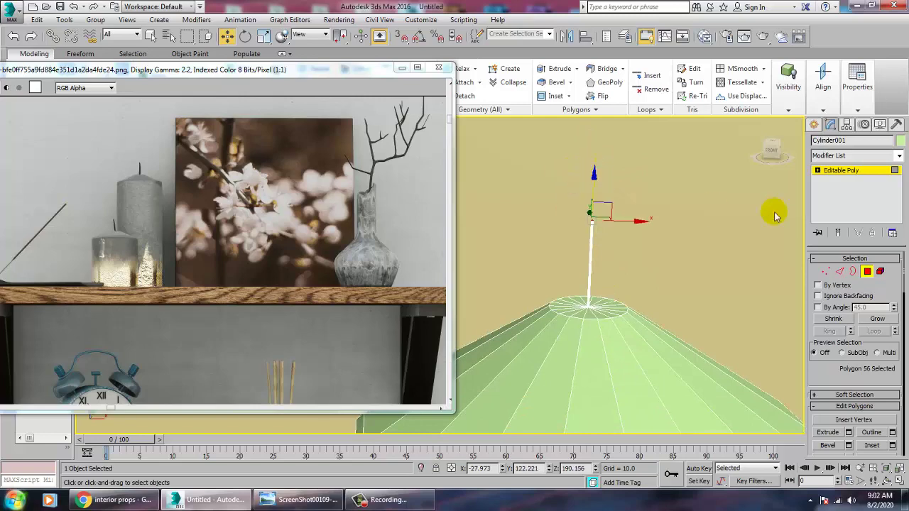
Step: Leave polygon editing and add an edge loop about a third of the way up the wick with Swift Loop
click(865, 176)
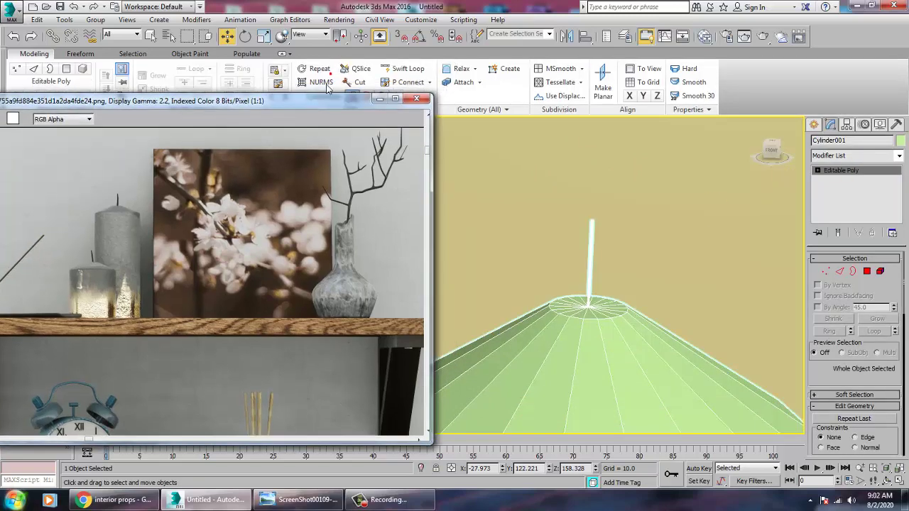
drag(331, 69, 308, 101)
click(409, 70)
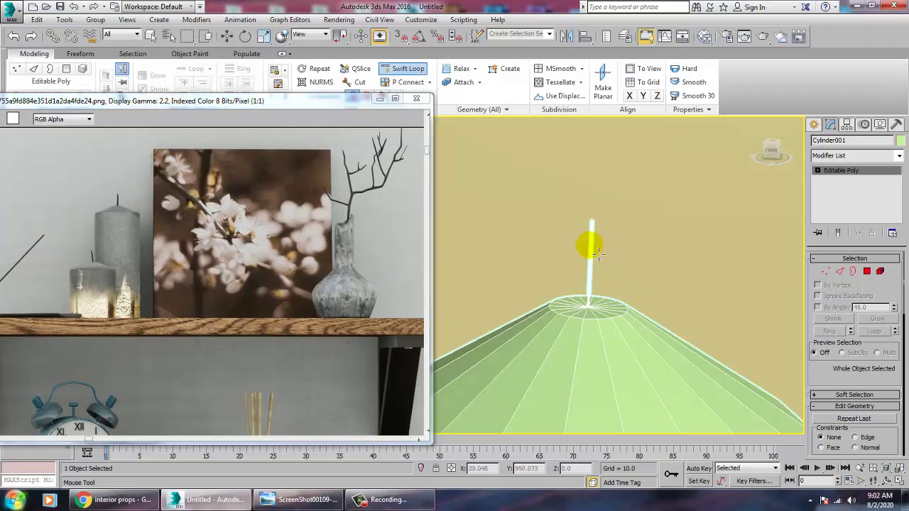
click(589, 278)
right_click(601, 288)
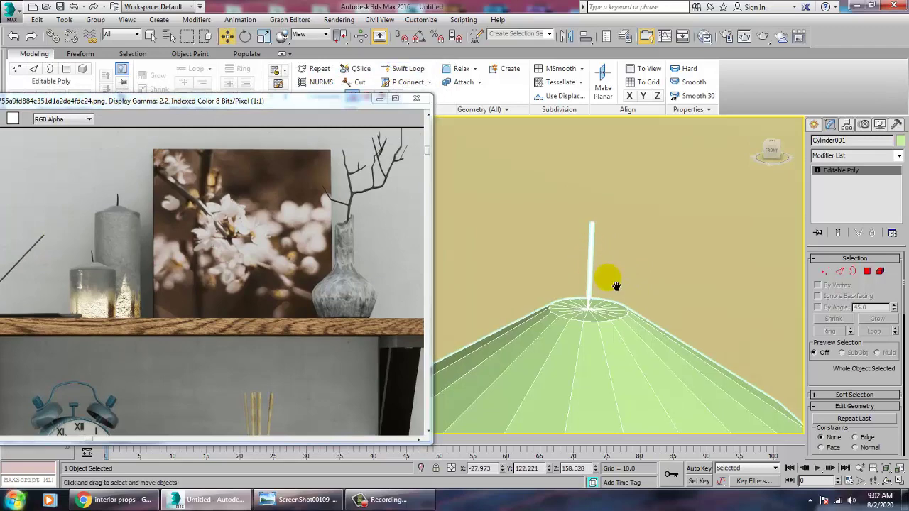
Step: Add two edge loops around the candle wick with Swift Loop, about one third and two thirds of the way up
middle_drag(610, 278, 609, 284)
key(1)
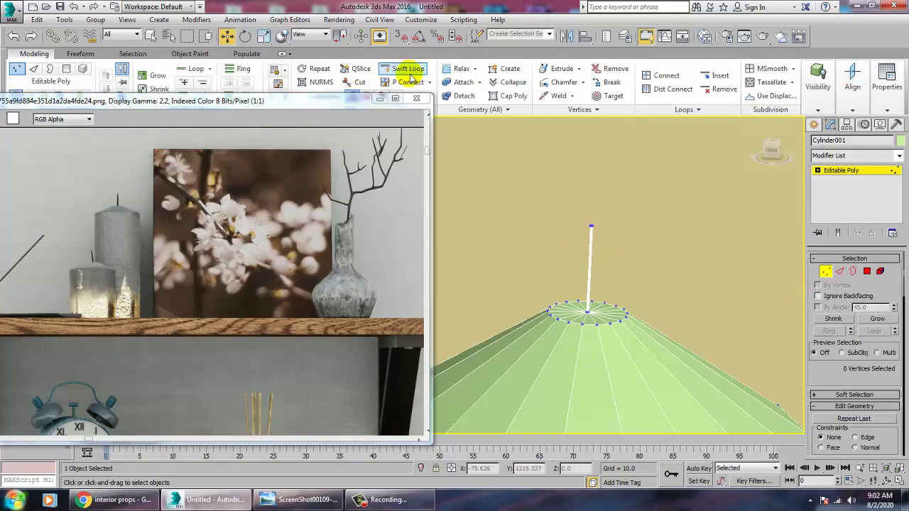
scroll(595, 252, up, 4)
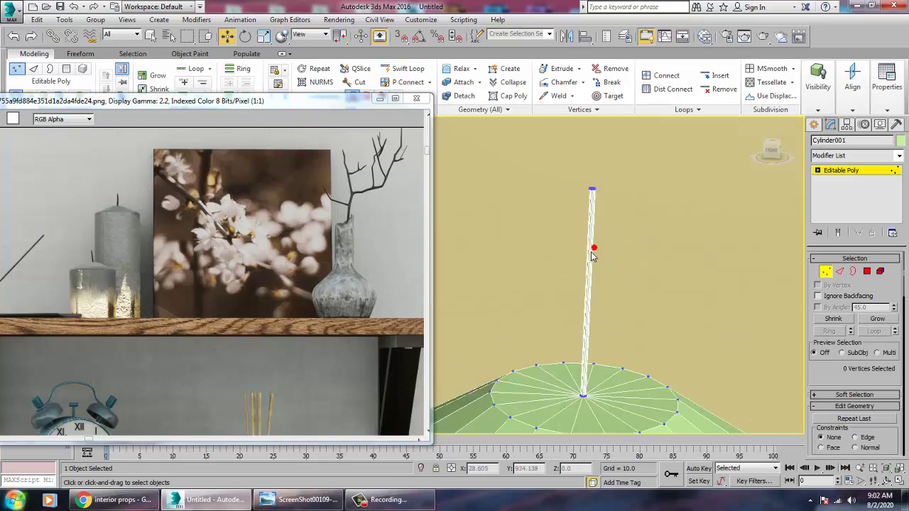
click(400, 68)
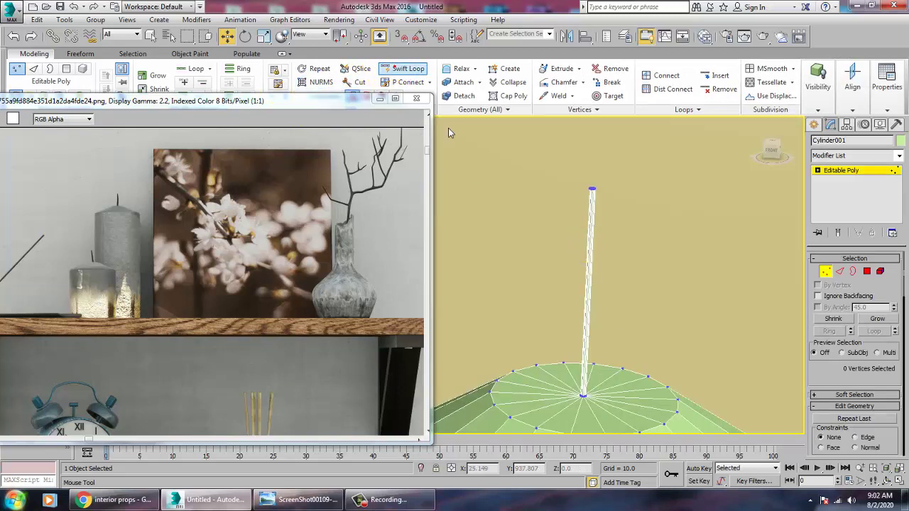
click(602, 262)
click(583, 335)
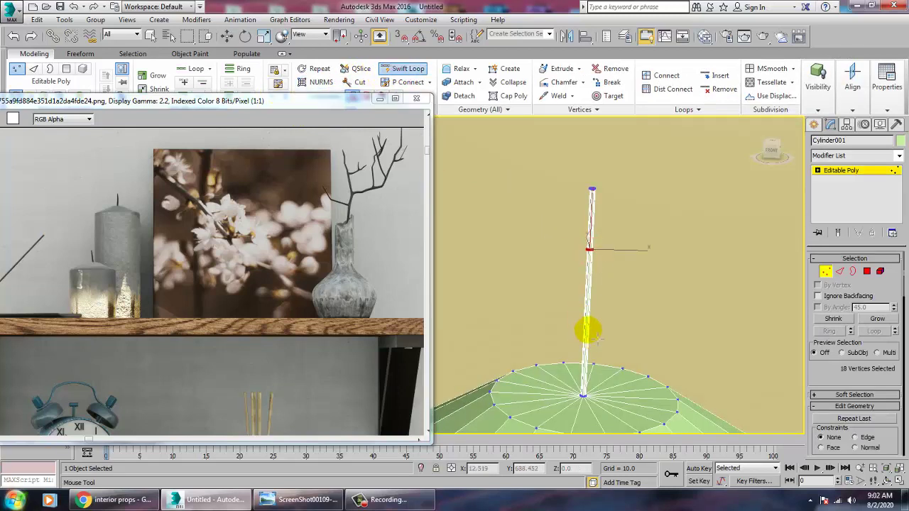
Step: Bend the wick slightly by shifting its upper loop of vertices sideways to X about -27.915
key(w)
click(556, 241)
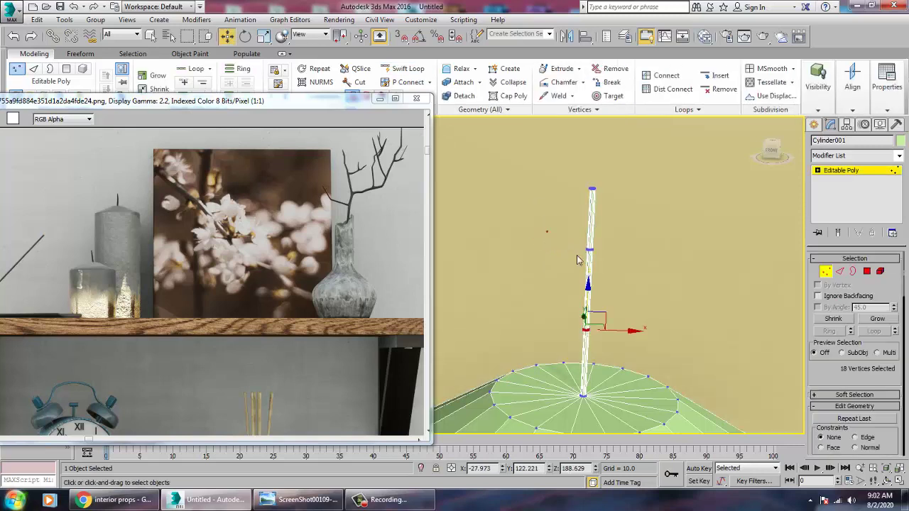
drag(576, 256, 615, 278)
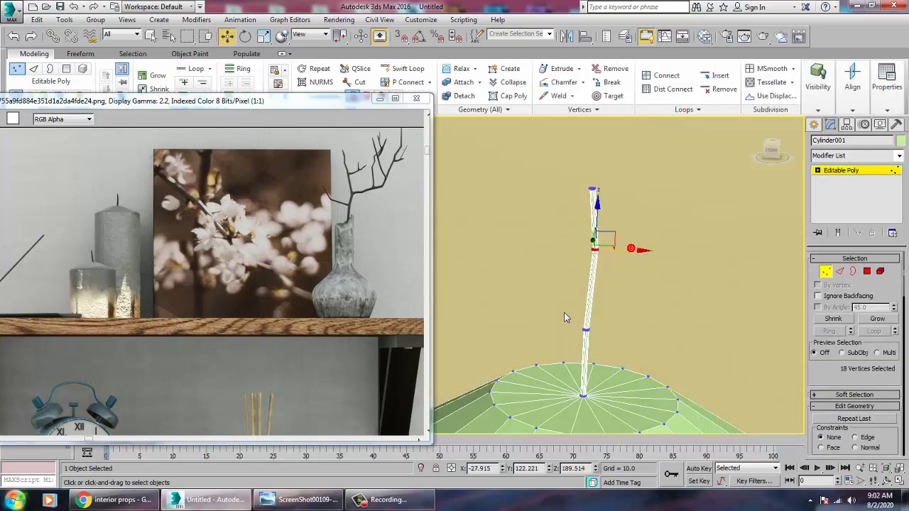
drag(566, 313, 622, 337)
click(613, 328)
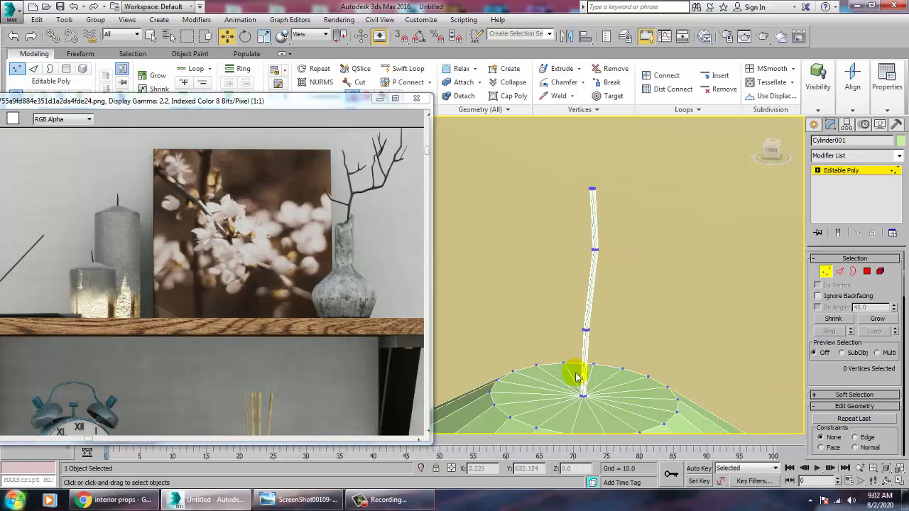
Step: Enlarge the wick by scaling up all of its vertices, and leave vertex editing
drag(570, 380, 591, 405)
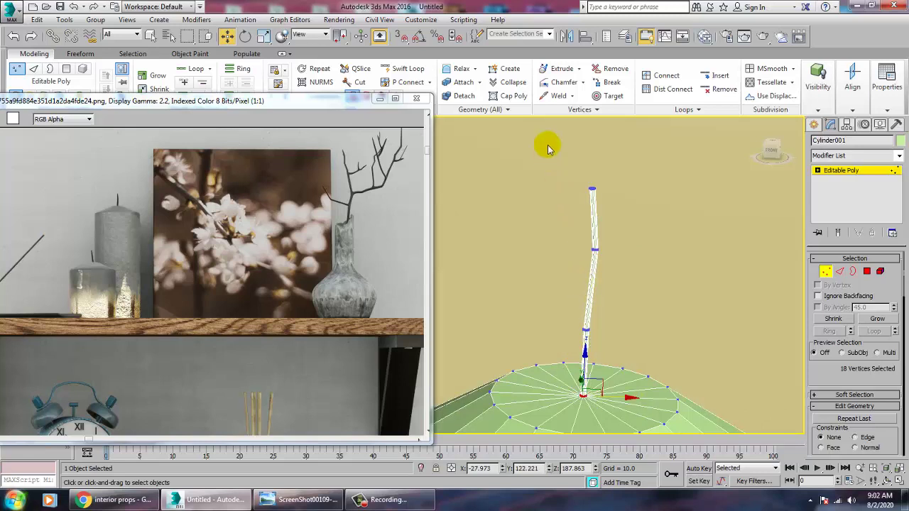
drag(627, 339, 630, 341)
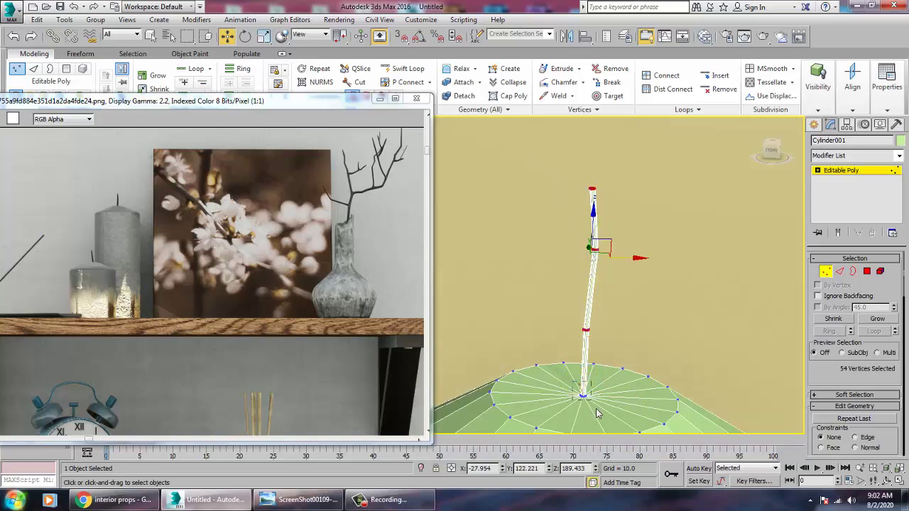
key(r)
drag(601, 297, 603, 191)
key(w)
scroll(625, 300, down, 5)
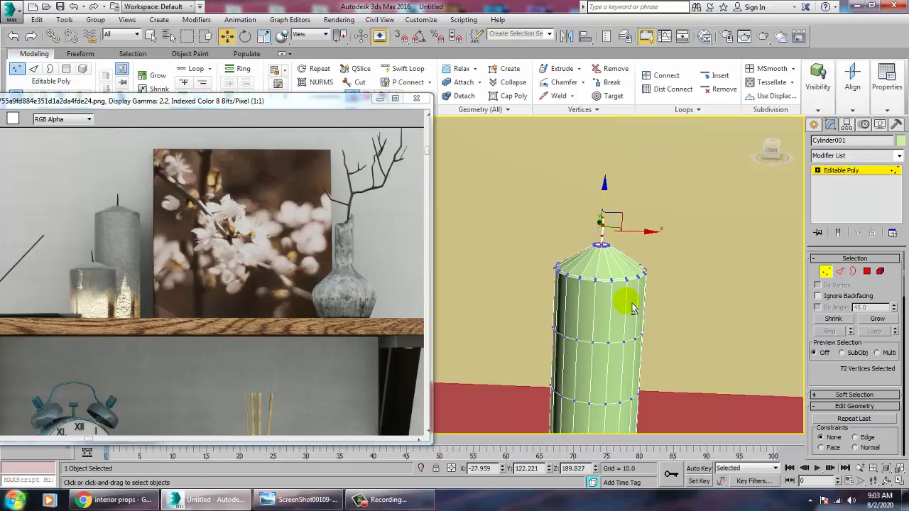
scroll(646, 304, down, 5)
scroll(628, 311, up, 2)
alt+middle_drag(636, 304, 622, 318)
click(842, 172)
Step: Make one independent copy of the candle beside the original, along the shelf at X about -45.665
scroll(604, 309, up, 4)
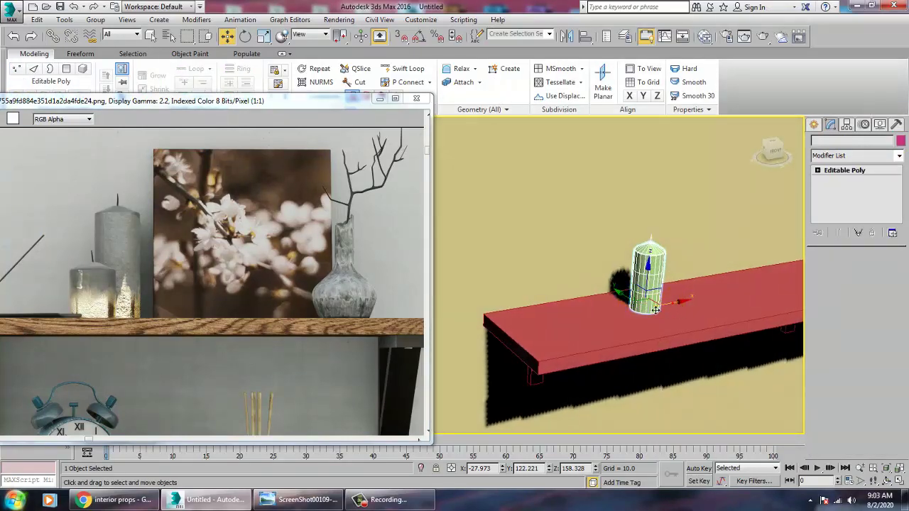
shift+drag(683, 308, 646, 308)
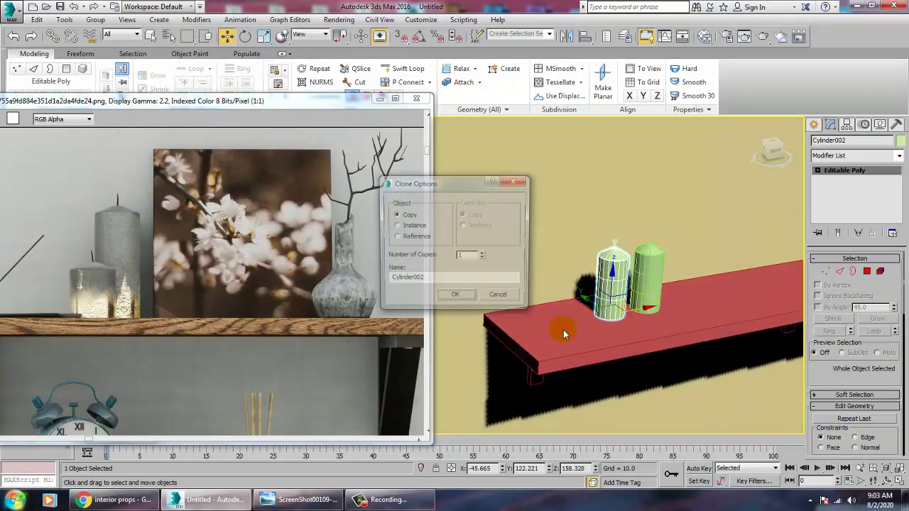
click(451, 298)
Step: Scale the copied candle down uniformly and move it closer to the tall candle, to X about -41.444
key(r)
drag(621, 321, 641, 354)
key(w)
scroll(646, 328, up, 5)
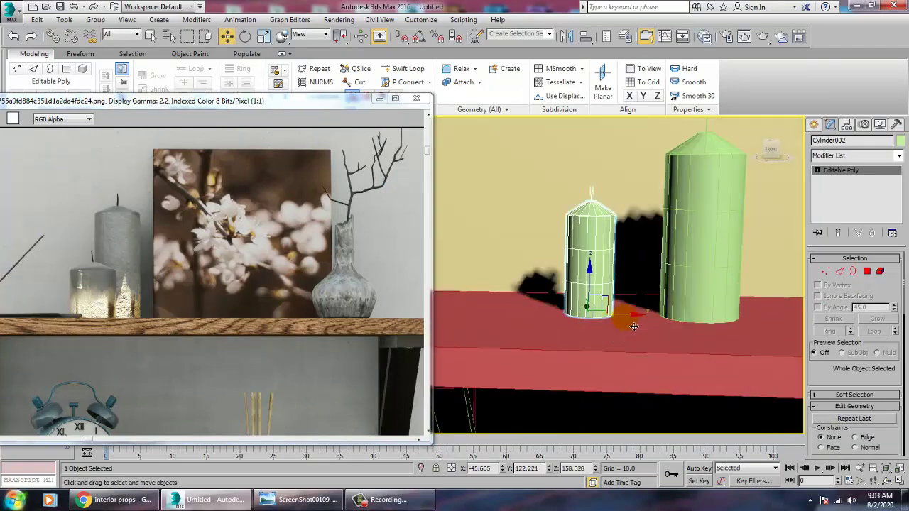
drag(628, 324, 648, 313)
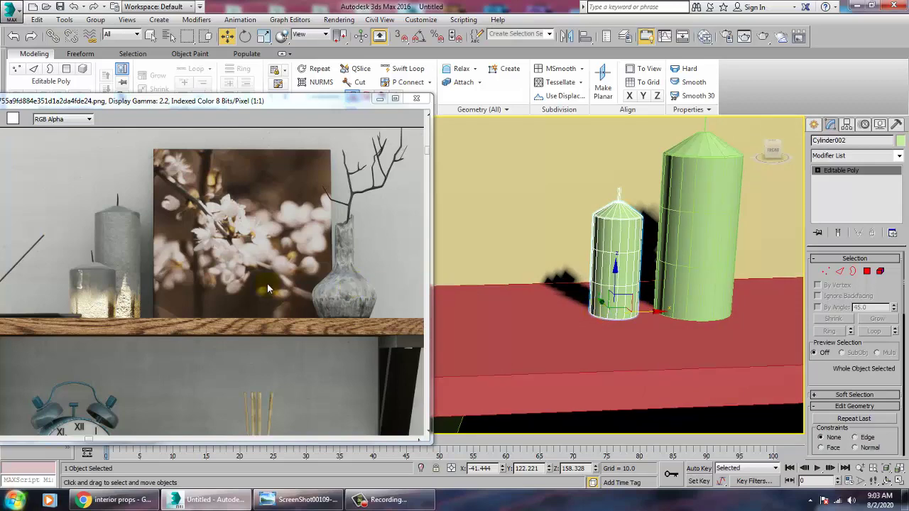
Step: Examine the vase in the reference image and frame the empty shelf area beside the candles in the Front view
middle_drag(270, 282, 288, 305)
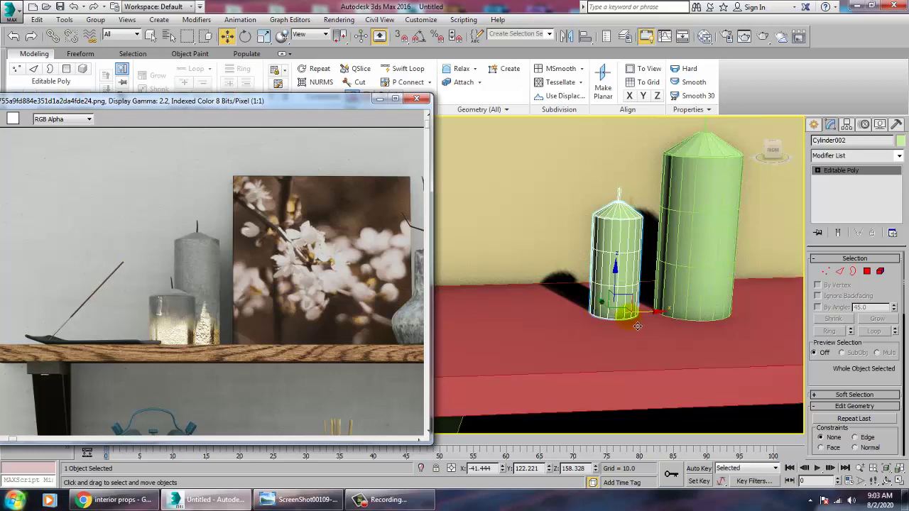
middle_drag(254, 291, 78, 290)
middle_drag(615, 304, 373, 317)
scroll(628, 314, down, 5)
alt+middle_drag(629, 314, 613, 308)
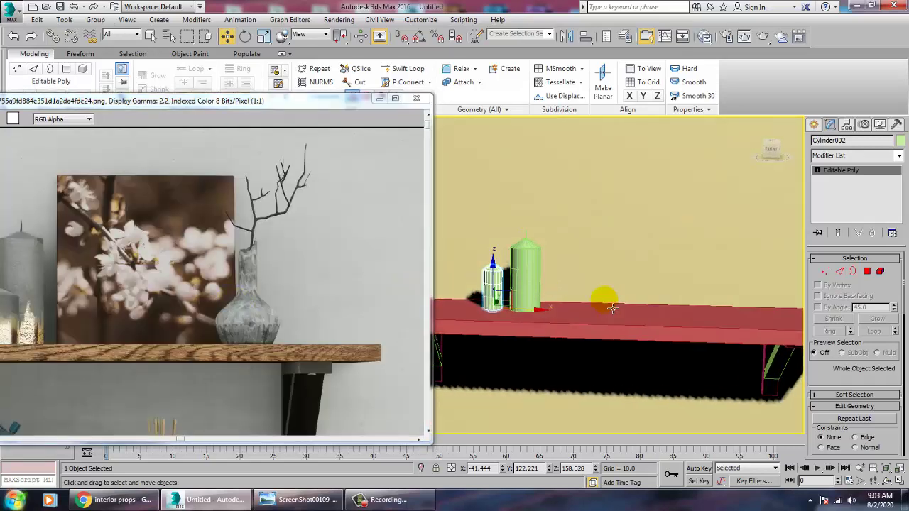
key(alt+w)
middle_drag(699, 194, 609, 264)
key(alt+w)
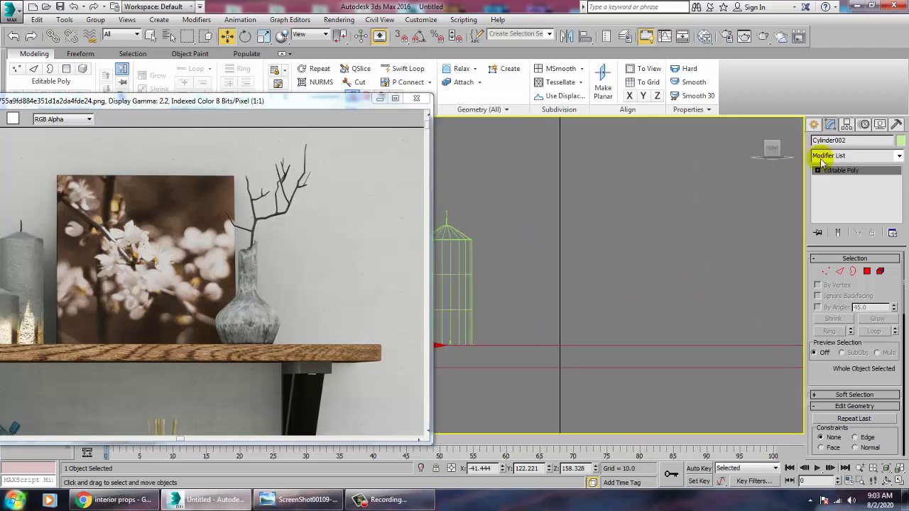
Step: Draw a curved three-point vase profile about 23 units tall above the shelf with the Line tool, with Enable In Viewport turned off
click(814, 125)
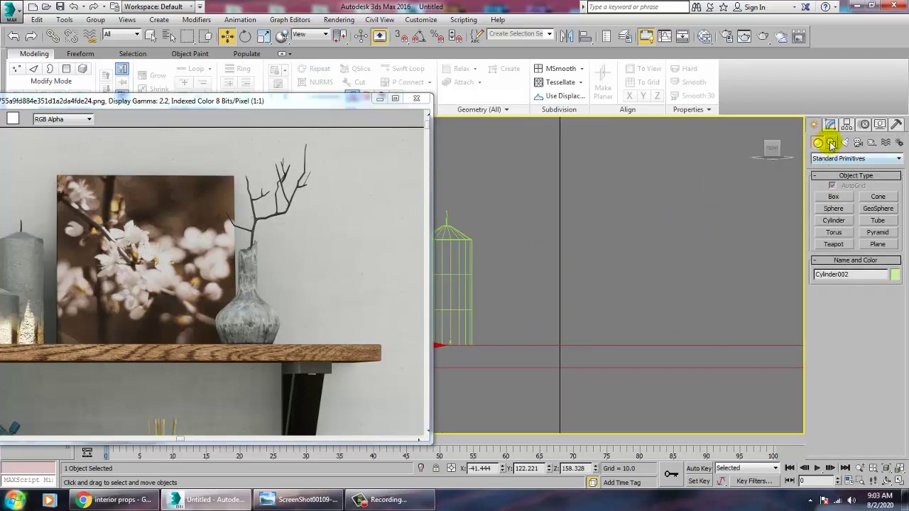
click(832, 142)
click(835, 206)
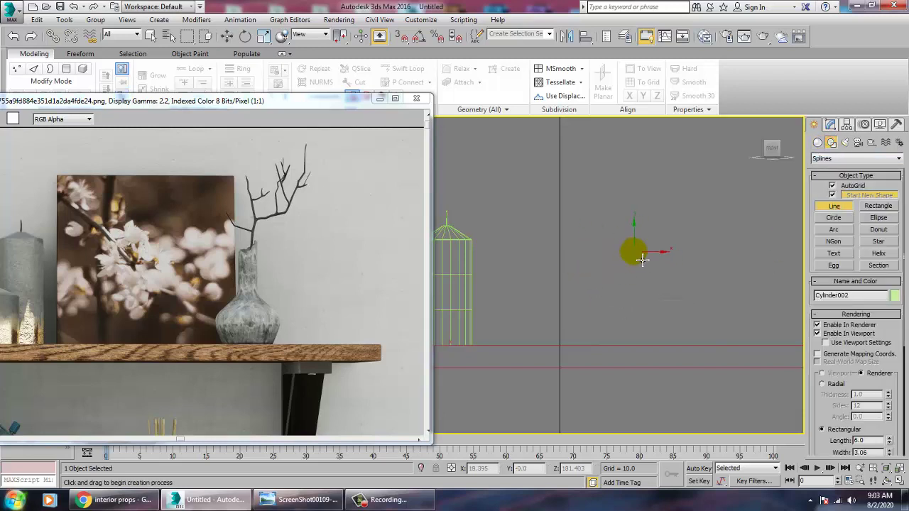
click(634, 252)
right_click(634, 301)
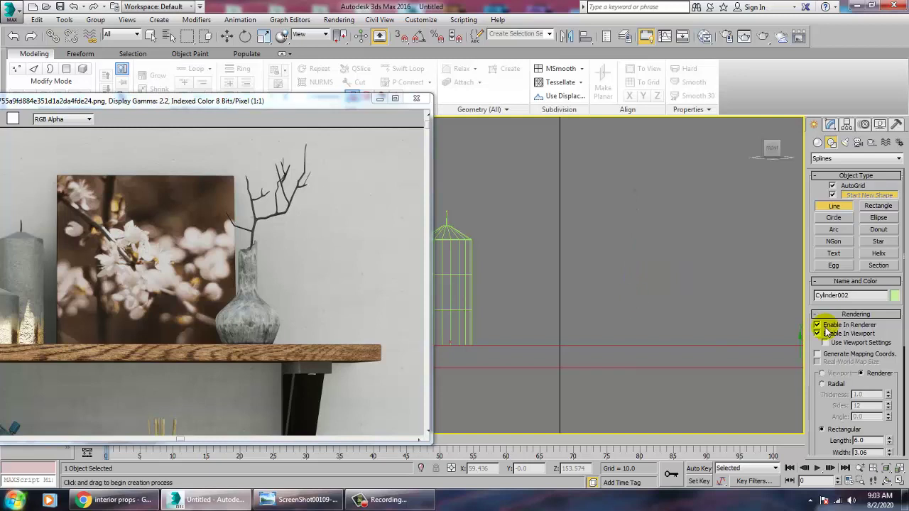
click(658, 247)
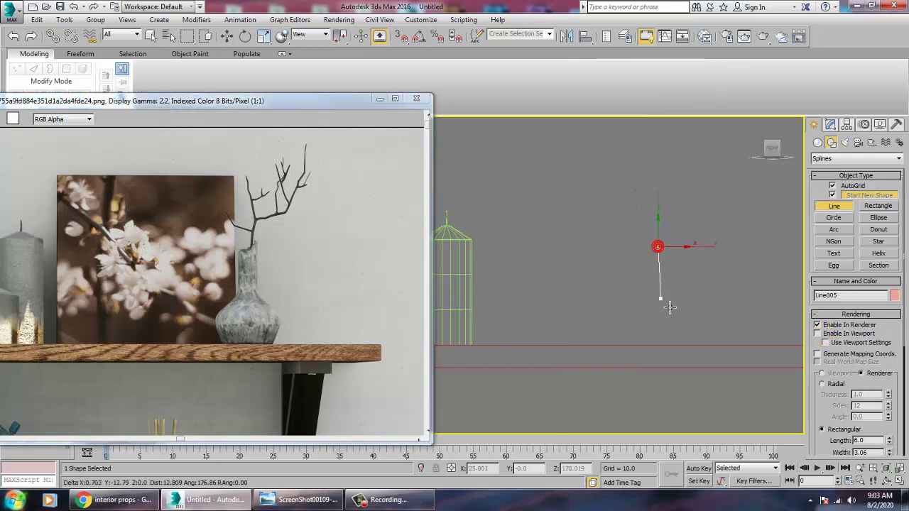
click(657, 299)
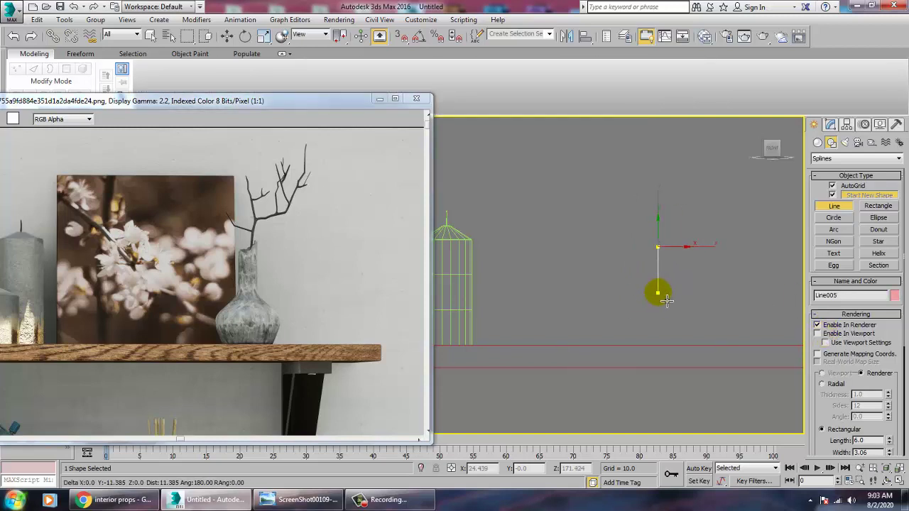
drag(666, 301, 662, 308)
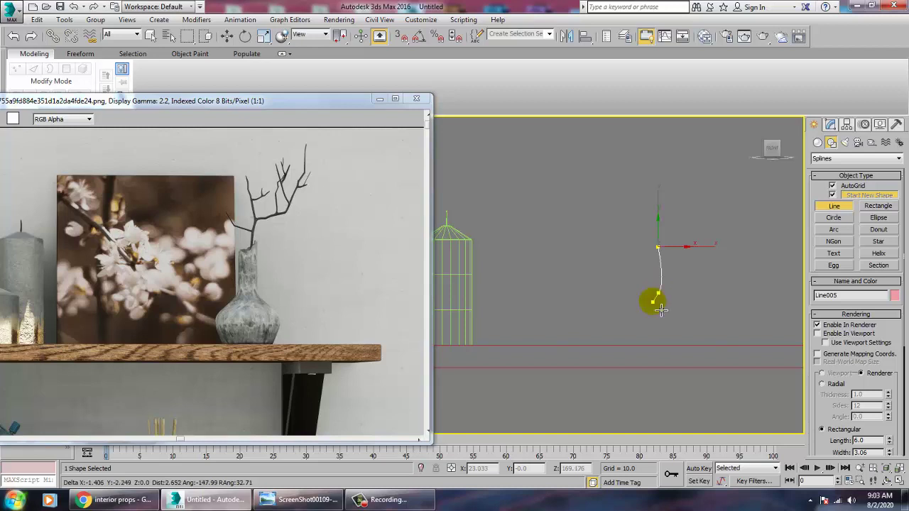
drag(655, 351, 662, 368)
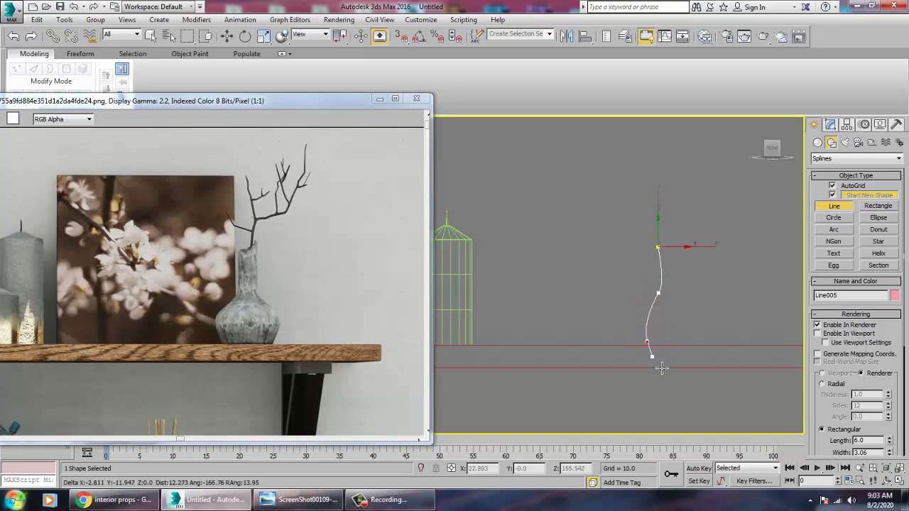
right_click(666, 376)
right_click(671, 373)
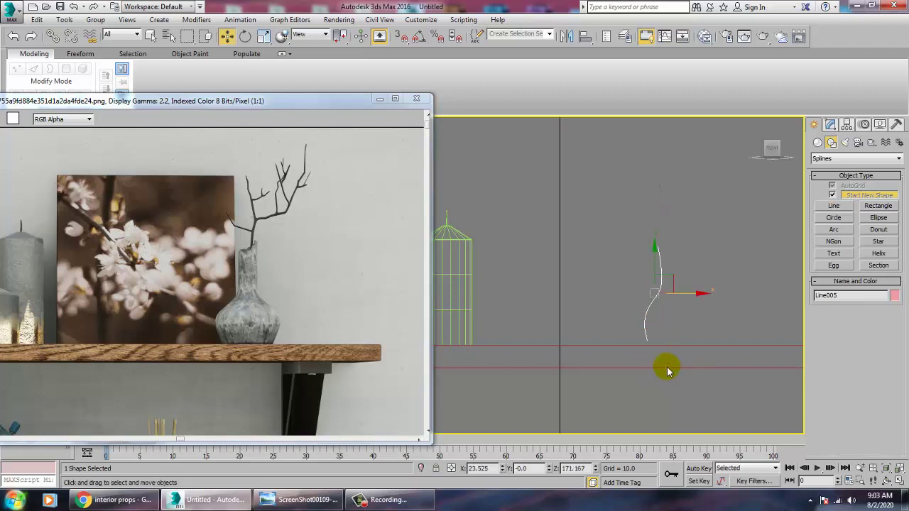
Step: Adjust the profile's points, lowering the base by about 1.5 and moving the top point to X about 25.735, Z about 184.697
key(1)
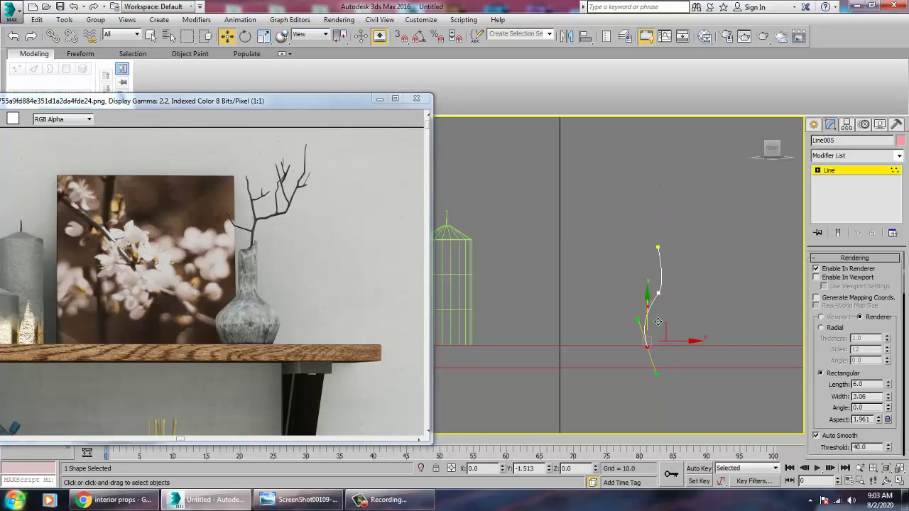
click(654, 264)
drag(685, 315, 686, 317)
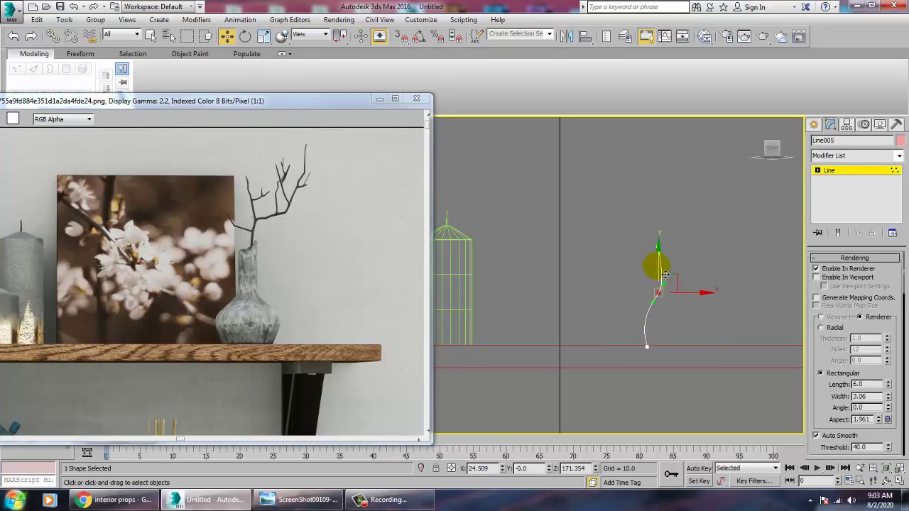
drag(659, 268, 684, 265)
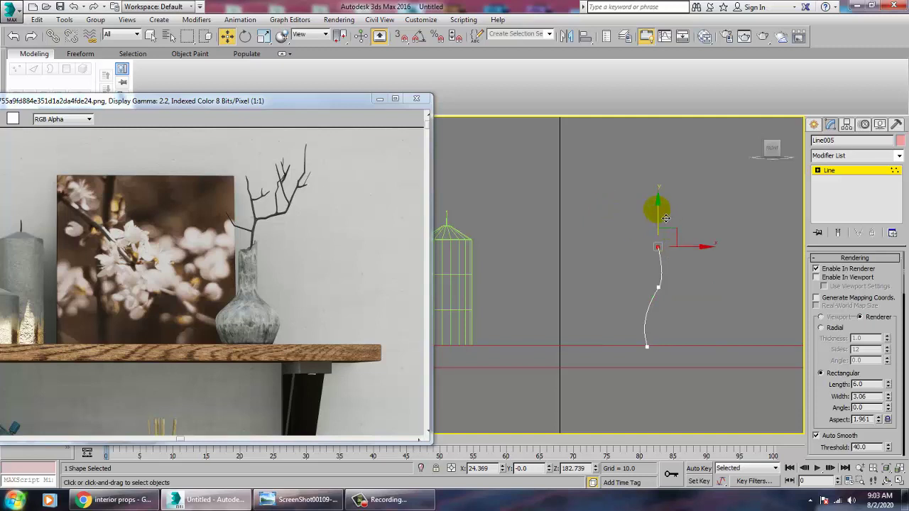
drag(662, 208, 702, 249)
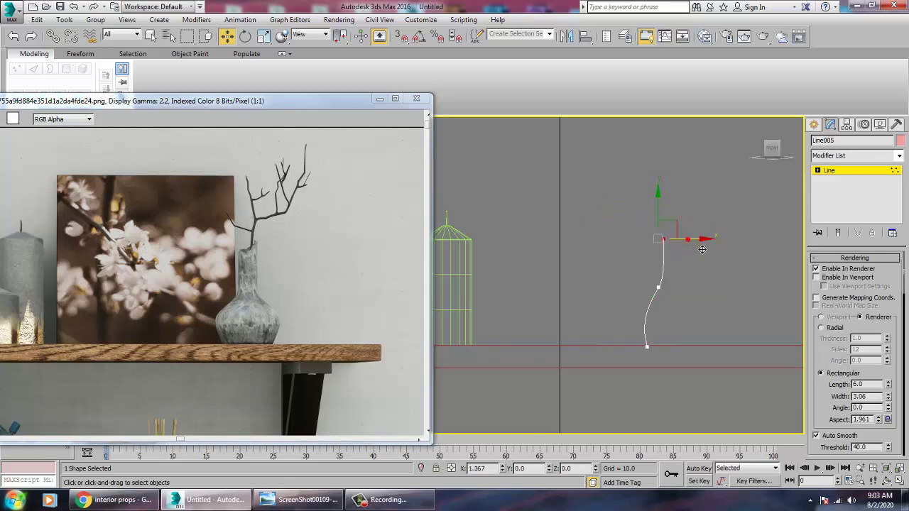
click(841, 173)
Step: Apply a Lathe modifier to the vase profile and align its axis to Max
click(899, 155)
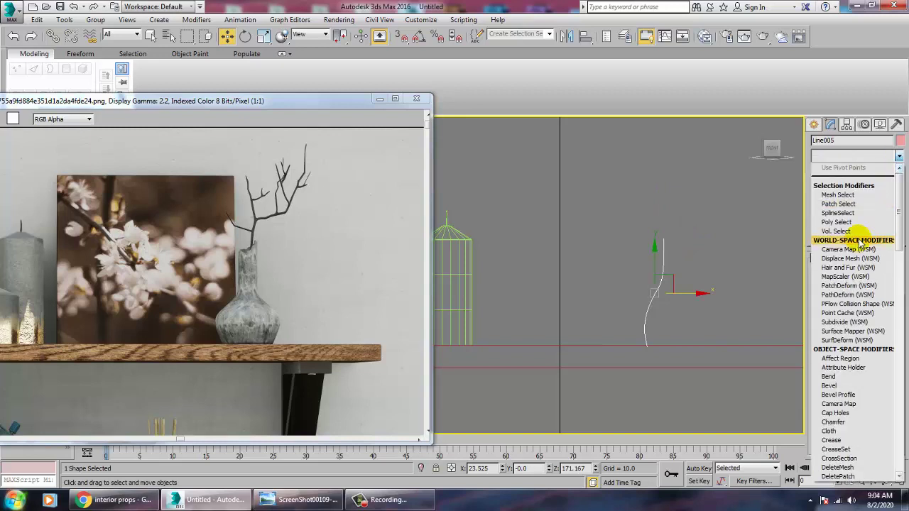
key(l)
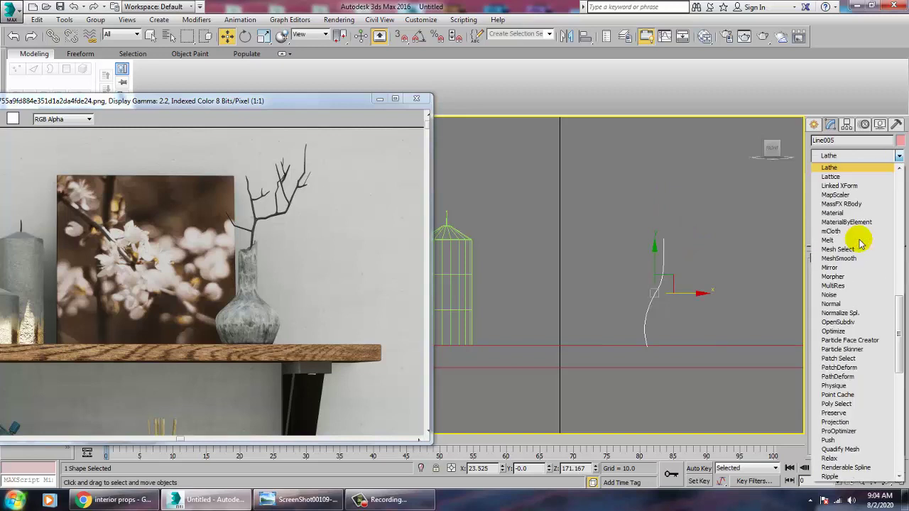
click(829, 167)
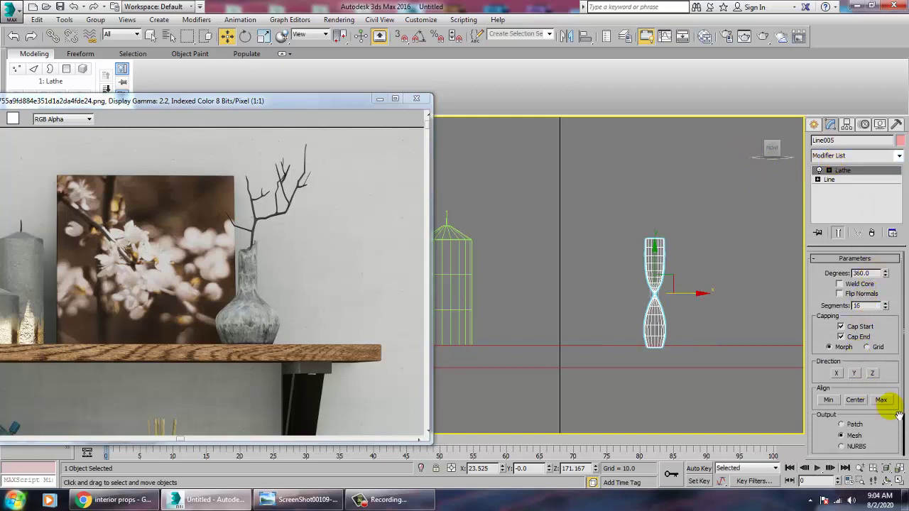
click(881, 400)
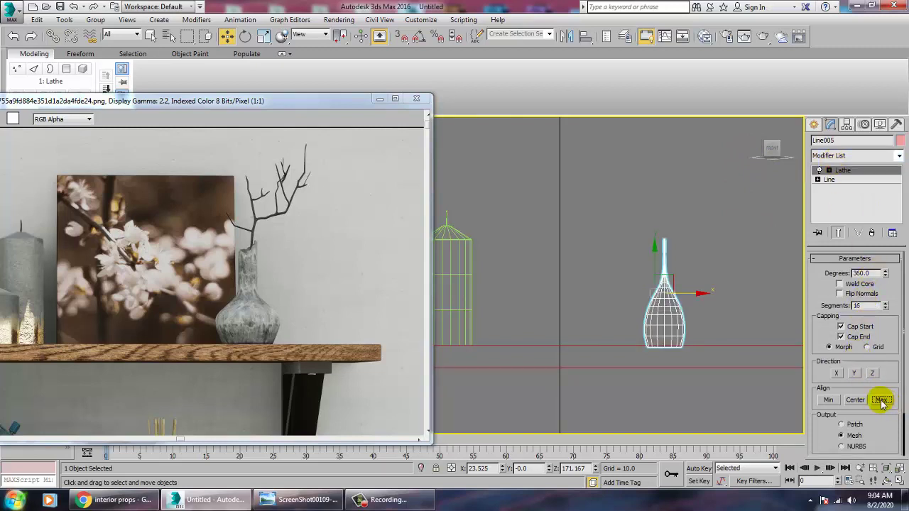
Step: Edit the vase profile's vertices beneath the Lathe with the end result shown, and move the top and middle points outward to widen the neck
click(829, 171)
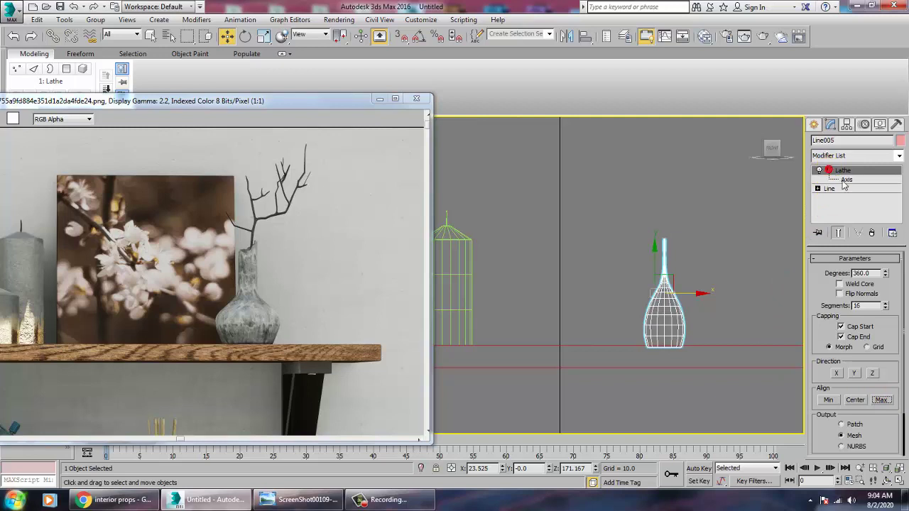
click(819, 189)
click(838, 198)
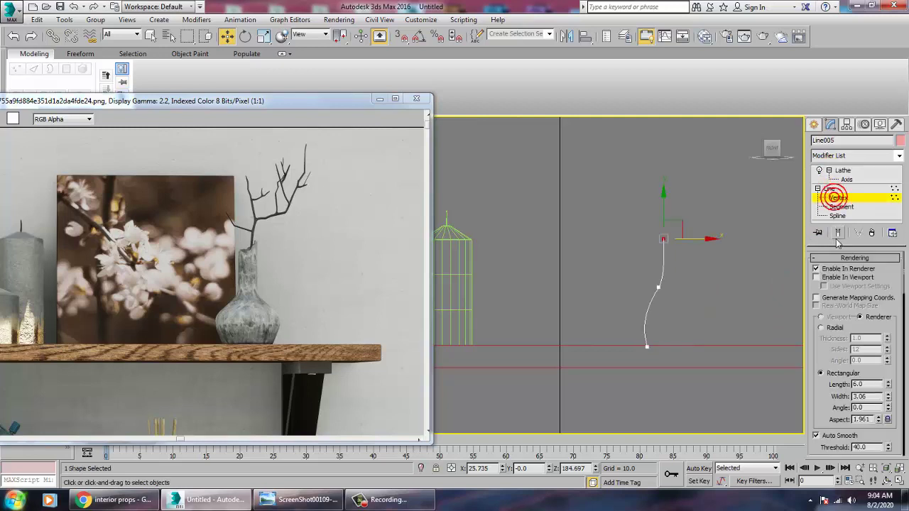
click(634, 226)
click(625, 223)
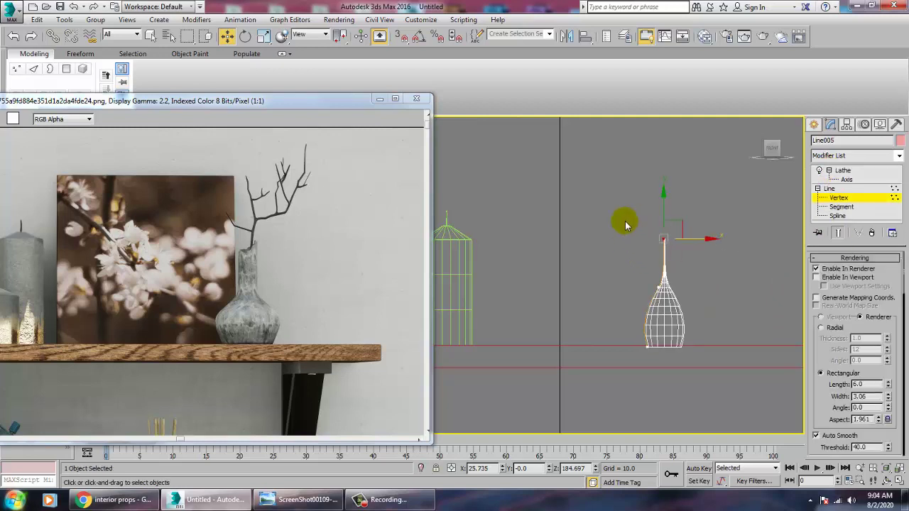
drag(674, 298, 675, 298)
mouse_move(699, 240)
mouse_down()
mouse_move(689, 238)
mouse_move(700, 247)
mouse_up()
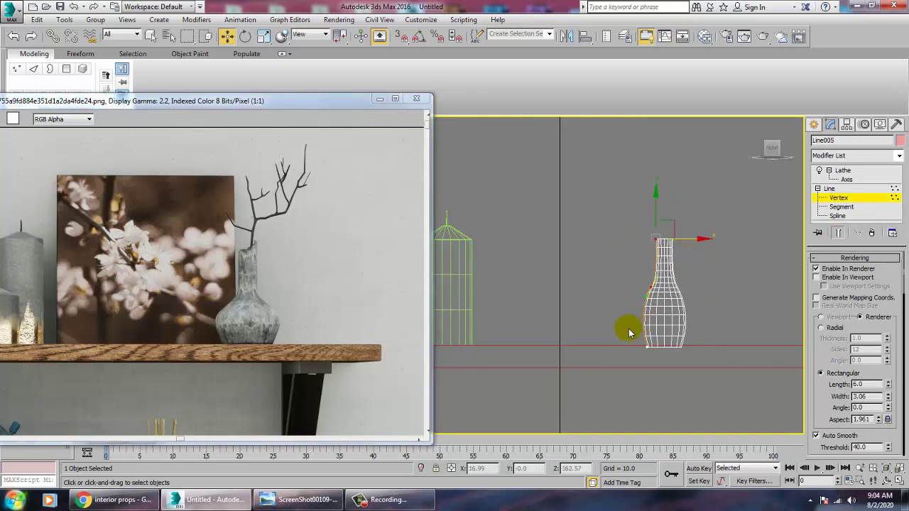
Step: Narrow the vase's neck and widen its body by moving the top point to X about 24.814 and the base point to X about 19.095
drag(630, 330, 657, 365)
drag(649, 323, 669, 369)
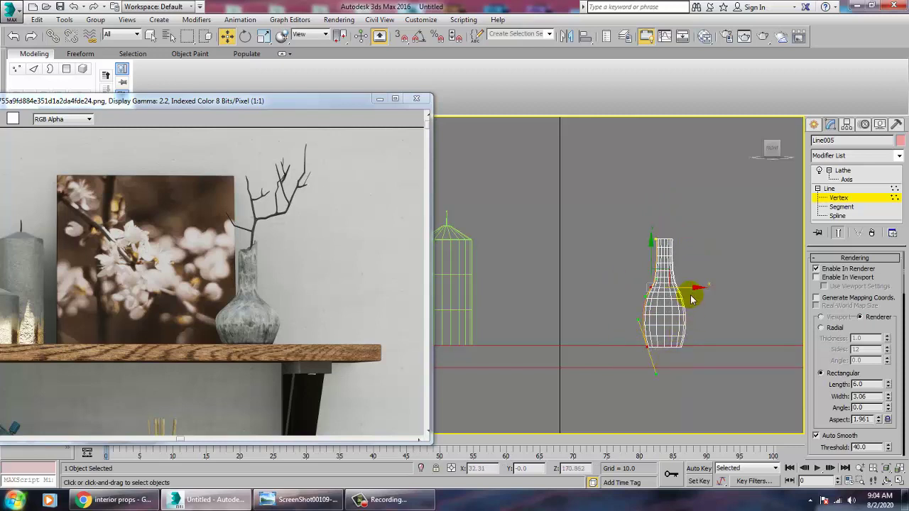
mouse_move(697, 295)
mouse_down()
mouse_move(648, 287)
mouse_move(689, 284)
mouse_move(641, 283)
mouse_move(692, 297)
mouse_up()
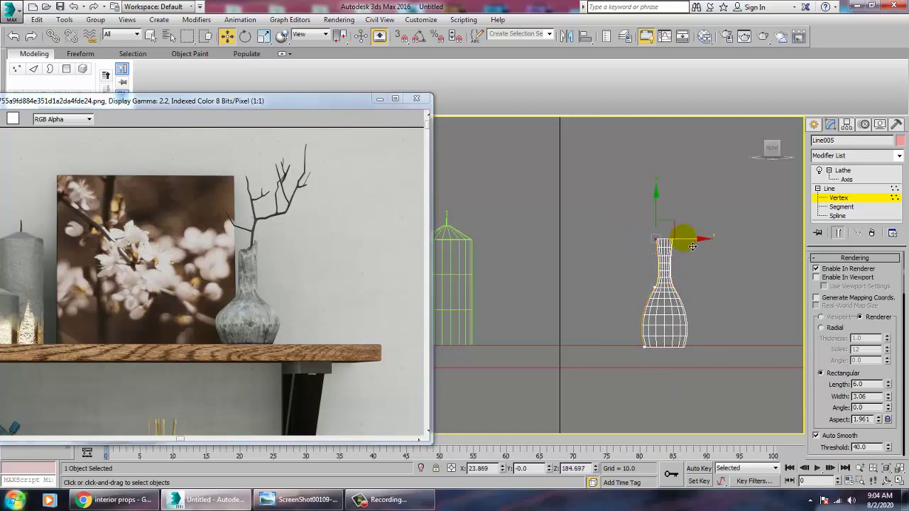
click(686, 345)
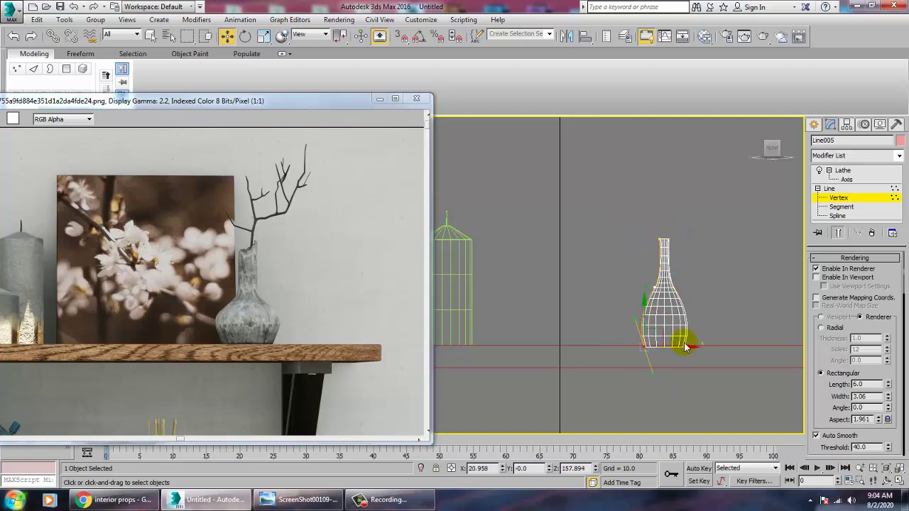
drag(693, 356, 683, 356)
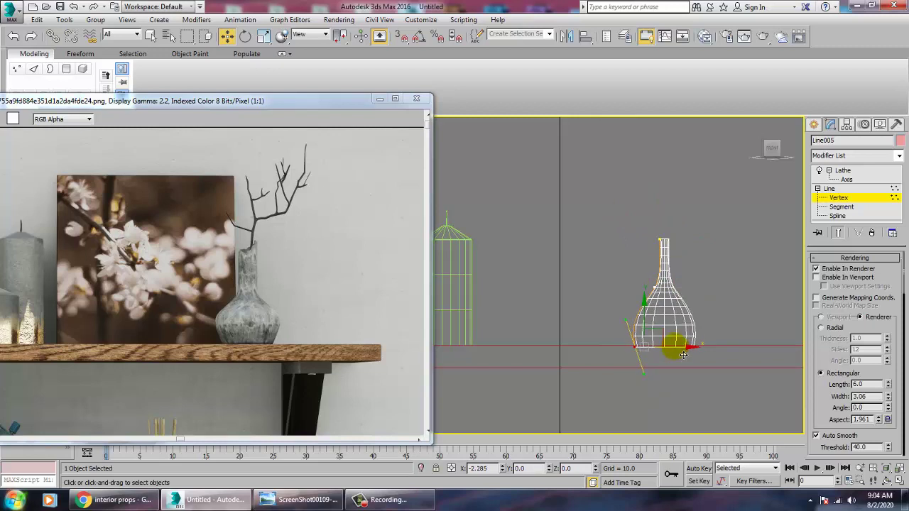
Step: Insert an extra vertex on the profile's belly, between the neck point and the base point, with Refine
scroll(683, 355, up, 6)
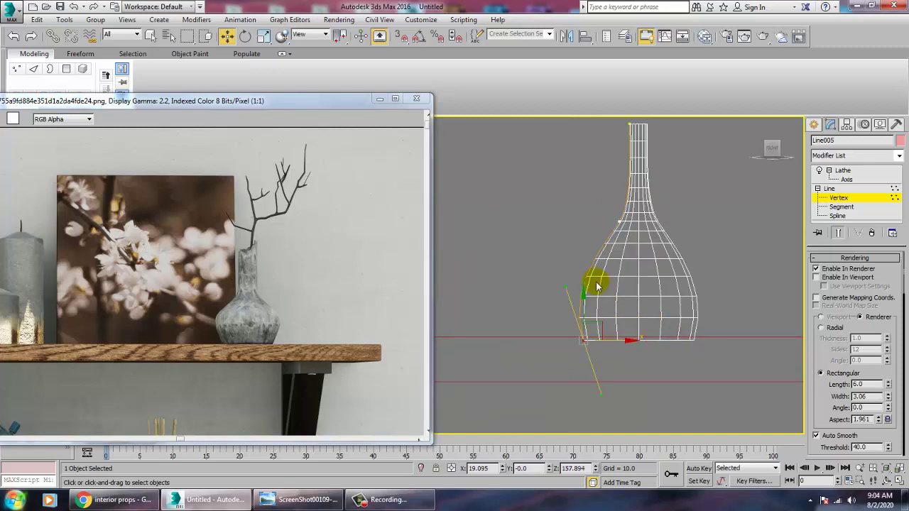
right_click(589, 282)
click(567, 326)
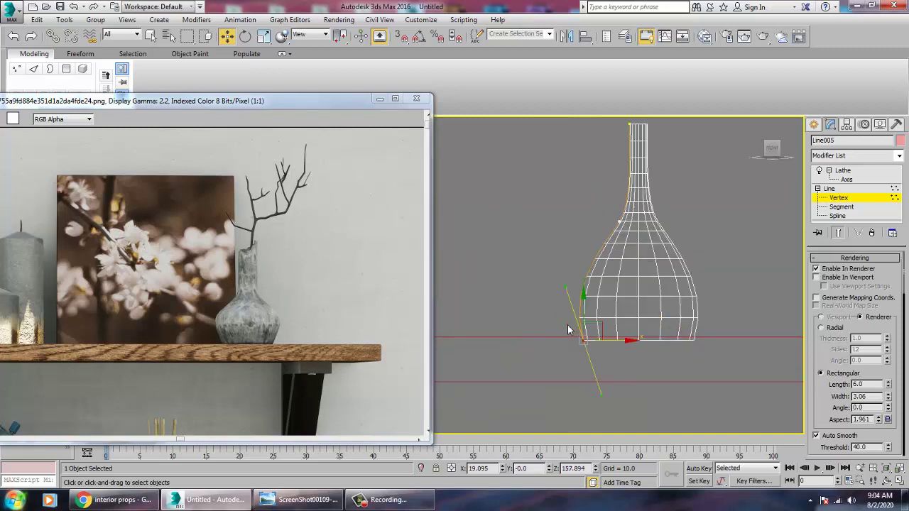
click(590, 269)
right_click(590, 269)
key(1)
key(1)
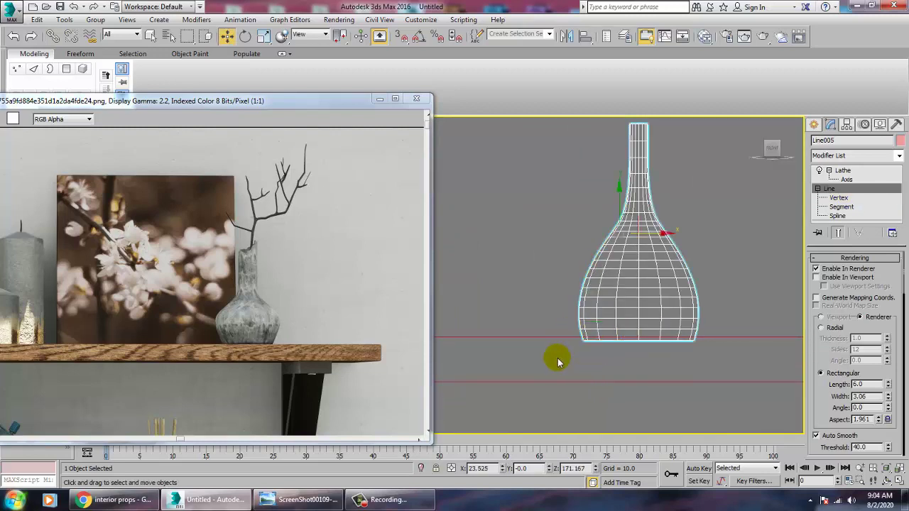
Step: Move the profile's base point inward to X about 21.683 to taper the vase toward its foot
drag(623, 348, 639, 350)
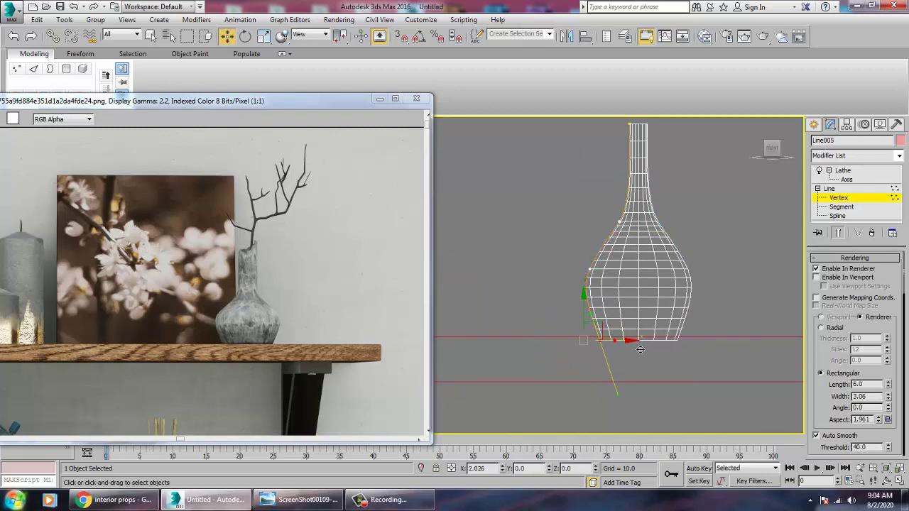
click(588, 281)
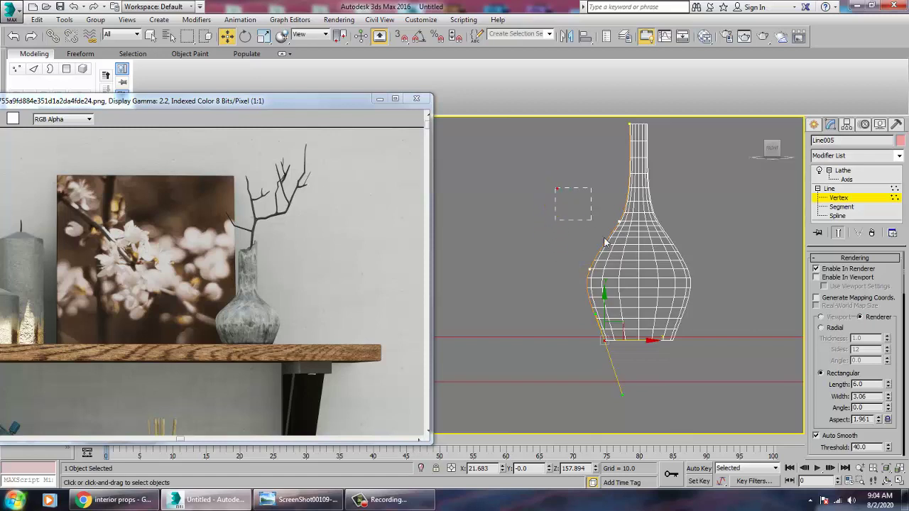
drag(605, 242, 662, 314)
middle_drag(625, 252, 620, 278)
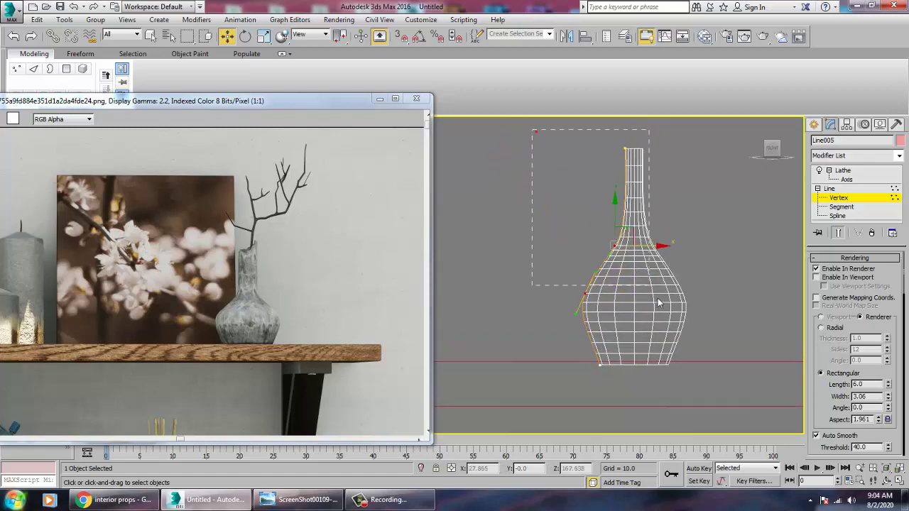
Step: Shorten the vase's neck by lowering the profile's top point to Z about 181.004
drag(659, 302, 674, 284)
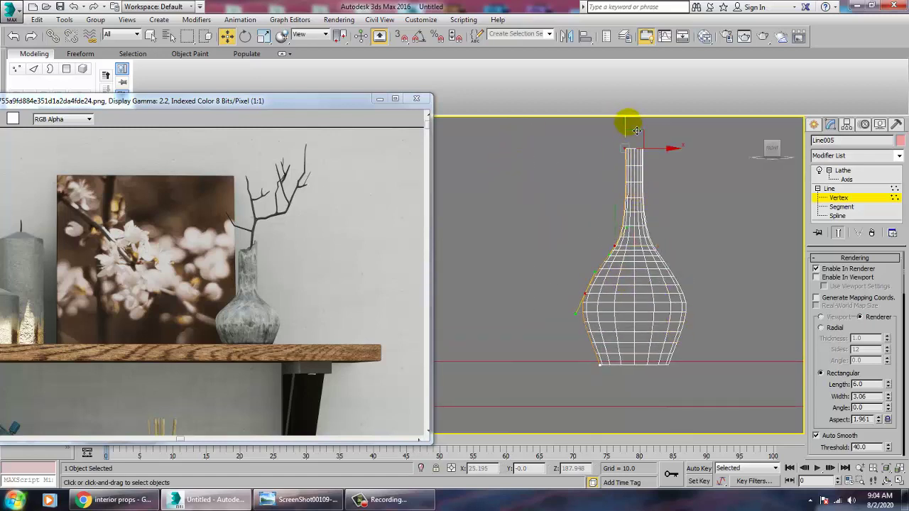
drag(628, 123, 629, 134)
middle_drag(660, 225, 682, 283)
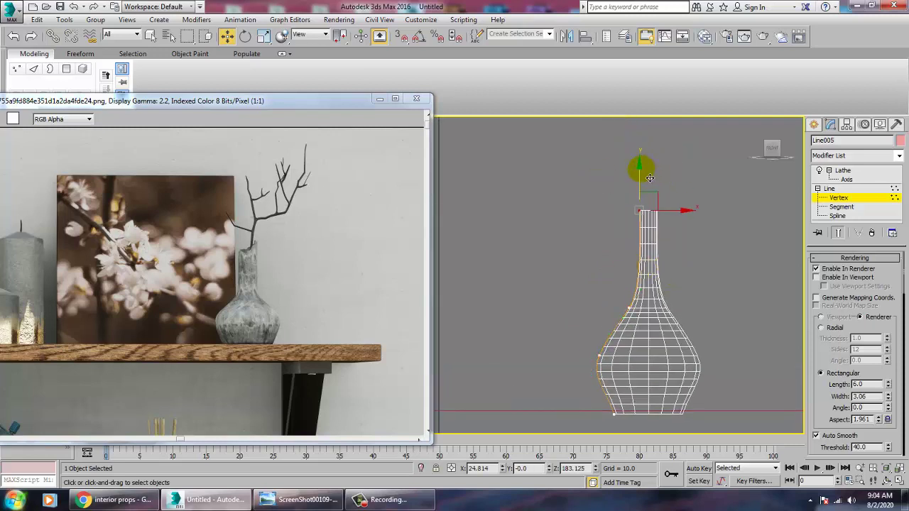
drag(649, 177, 651, 195)
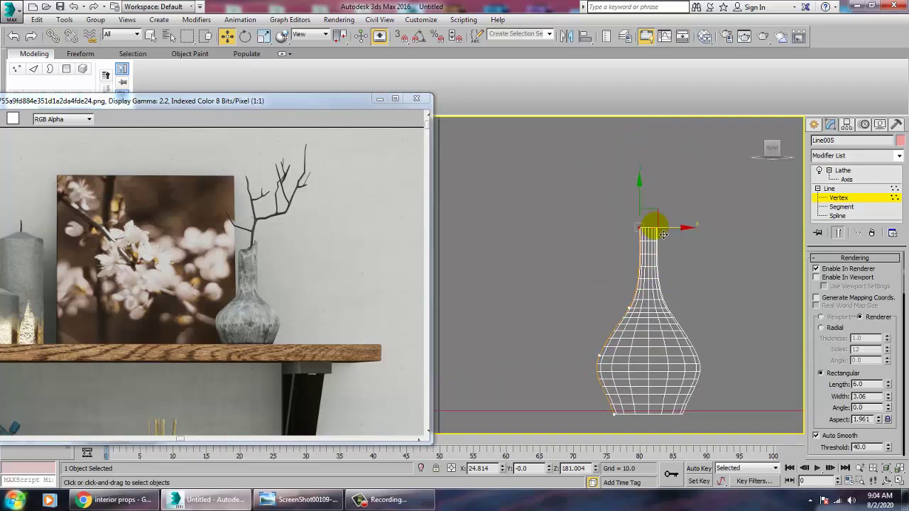
scroll(659, 301, up, 3)
scroll(664, 284, up, 2)
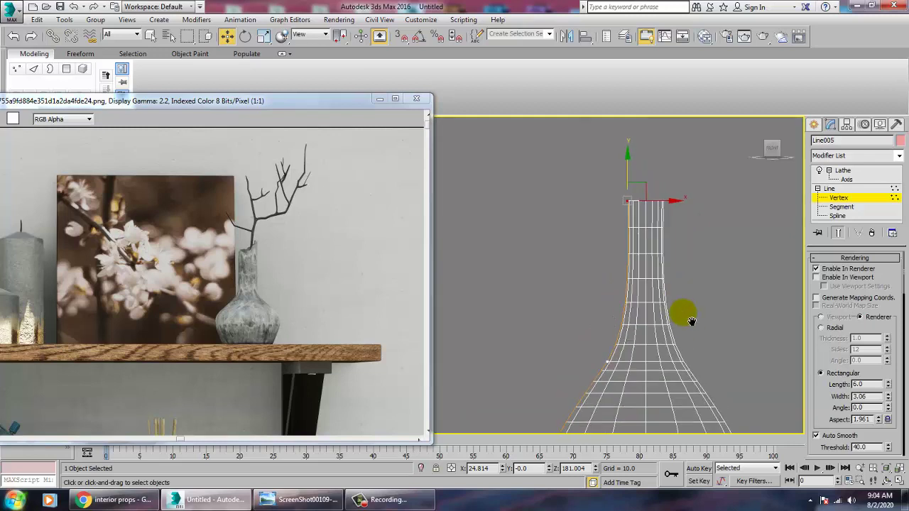
Step: Return to the Lathe level and move the whole vase back onto the shelf at Y about 116.239 in the perspective view
key(alt+w)
alt+middle_drag(696, 384, 741, 371)
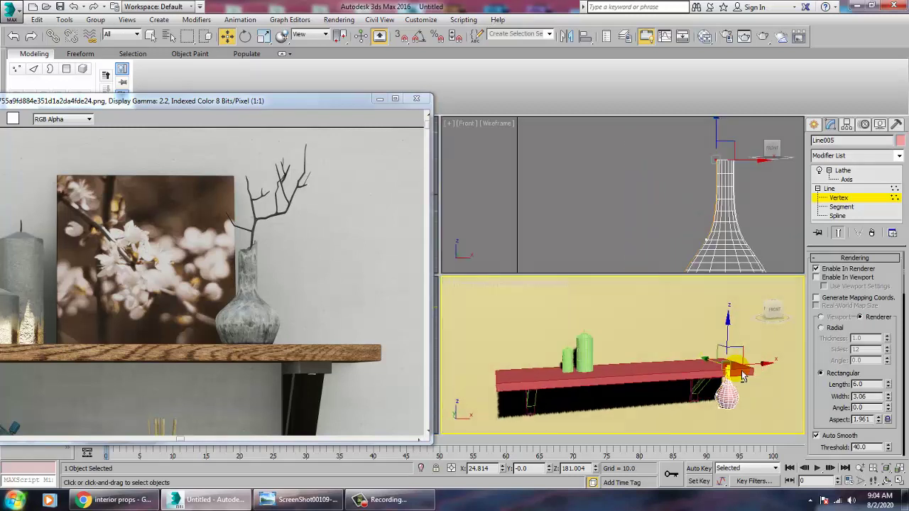
scroll(717, 376, up, 3)
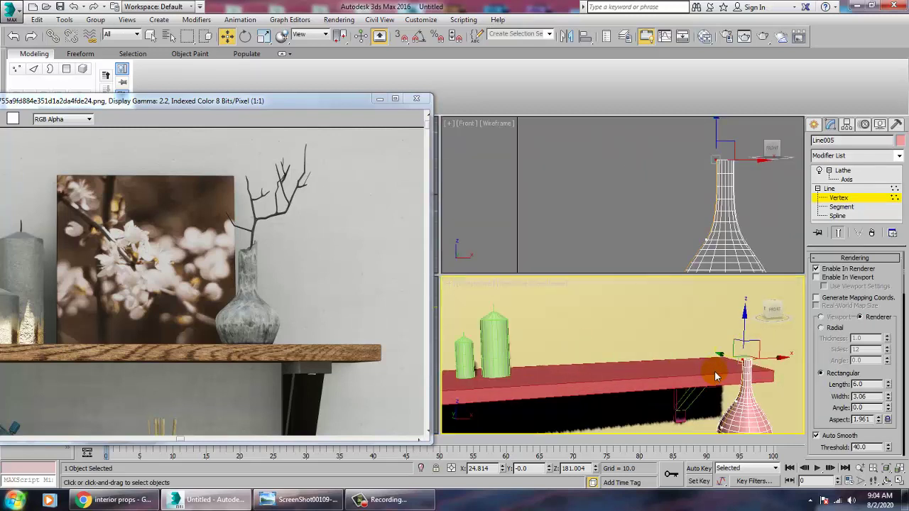
click(851, 170)
alt+middle_drag(650, 404, 702, 400)
drag(716, 394, 487, 309)
key(z)
mouse_move(599, 359)
alt+middle_down()
mouse_move(585, 354)
mouse_move(612, 366)
alt+middle_up()
scroll(616, 368, down, 6)
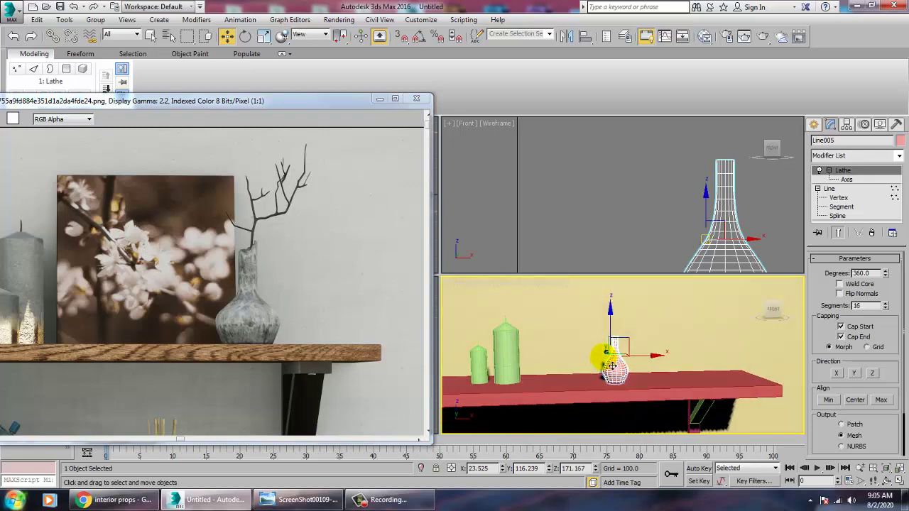
Step: Scale the vase up slightly and place it further along the shelf at X about 46.194, Z about 172.791
key(r)
drag(611, 360, 610, 321)
key(w)
scroll(613, 350, up, 4)
click(616, 331)
drag(655, 355, 713, 364)
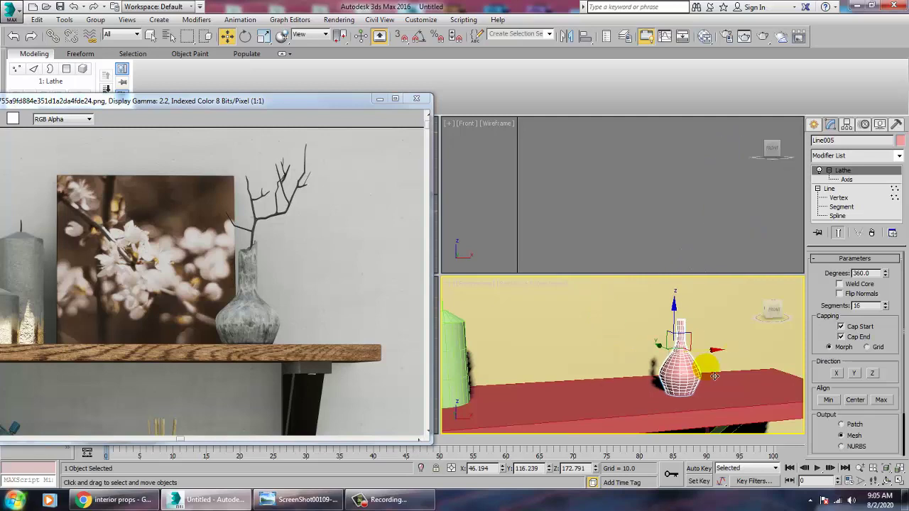
Step: Convert the lathed vase to an Editable Poly and frame its neck in the maximized perspective view
alt+middle_drag(729, 366, 725, 374)
key(alt+w)
middle_drag(520, 283, 591, 346)
scroll(590, 346, up, 5)
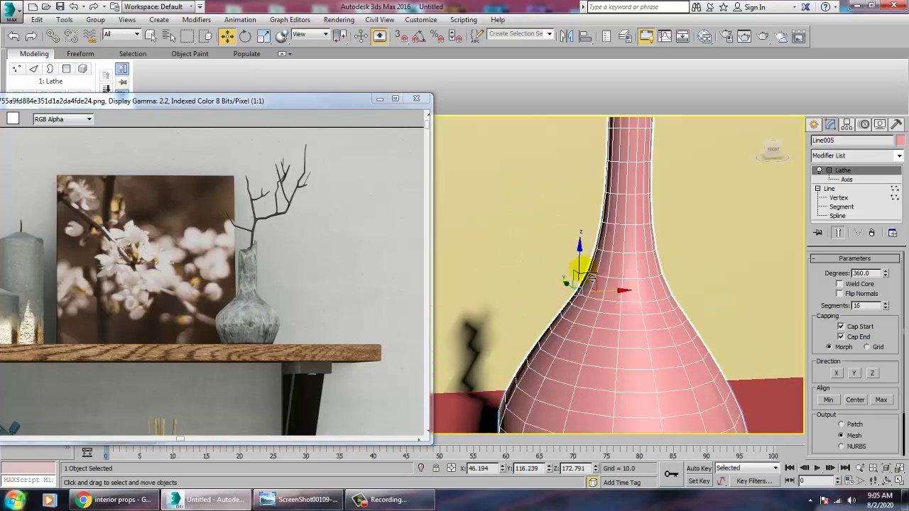
right_click(629, 227)
mouse_move(649, 341)
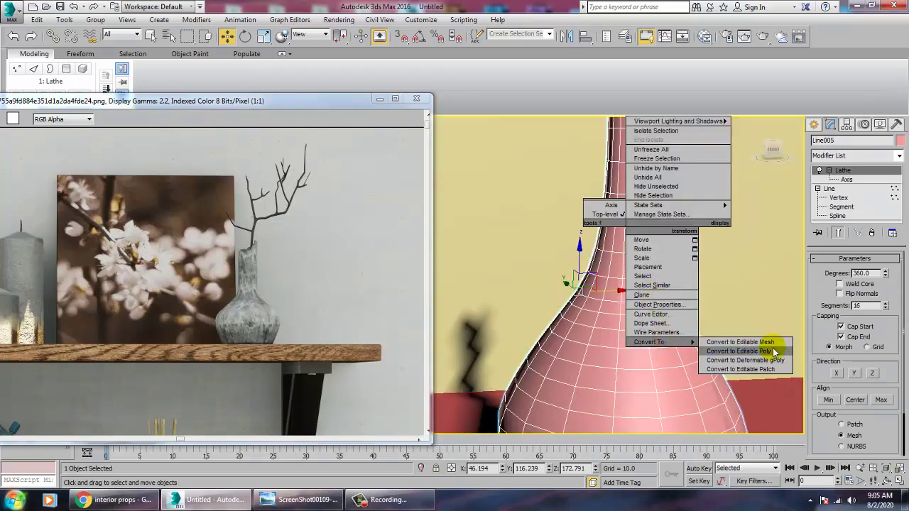
click(738, 351)
scroll(672, 284, down, 3)
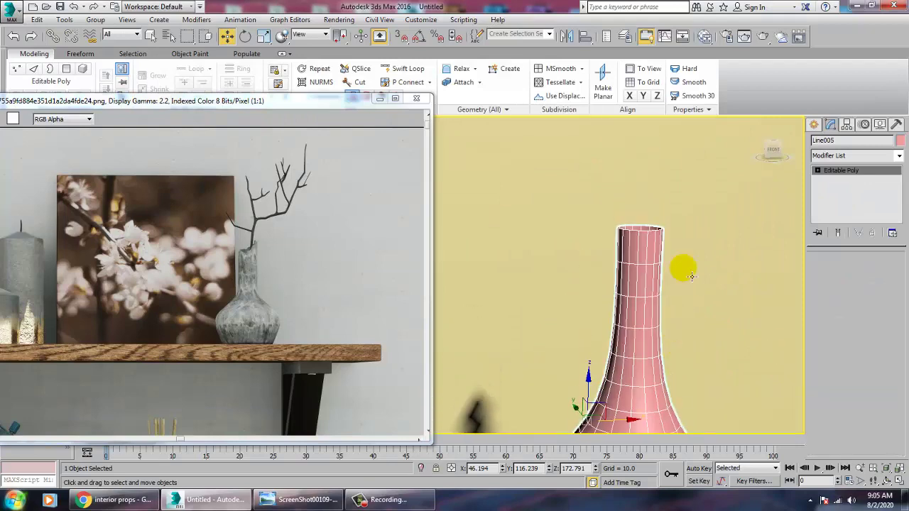
Step: Delete nine polygons from one side of the top ring of the vase's neck to make a broken rim
key(1)
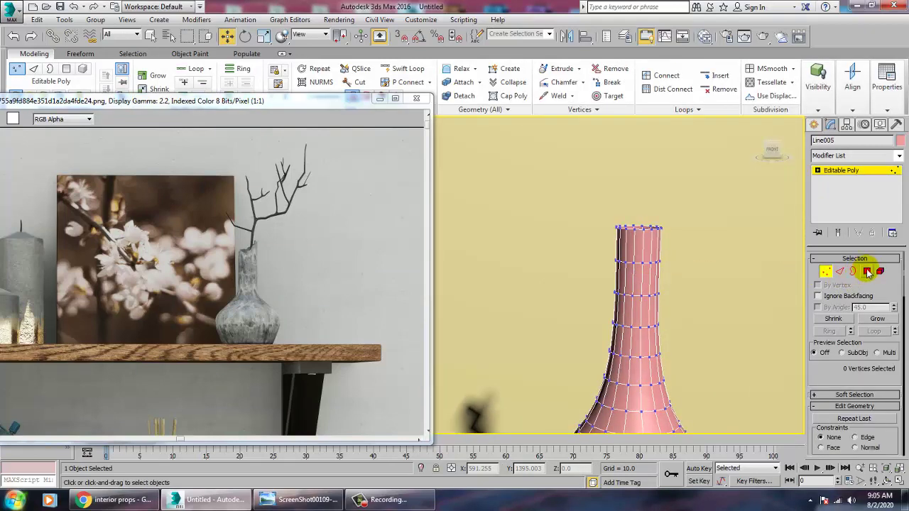
click(867, 272)
middle_drag(644, 247, 656, 295)
drag(604, 235, 657, 309)
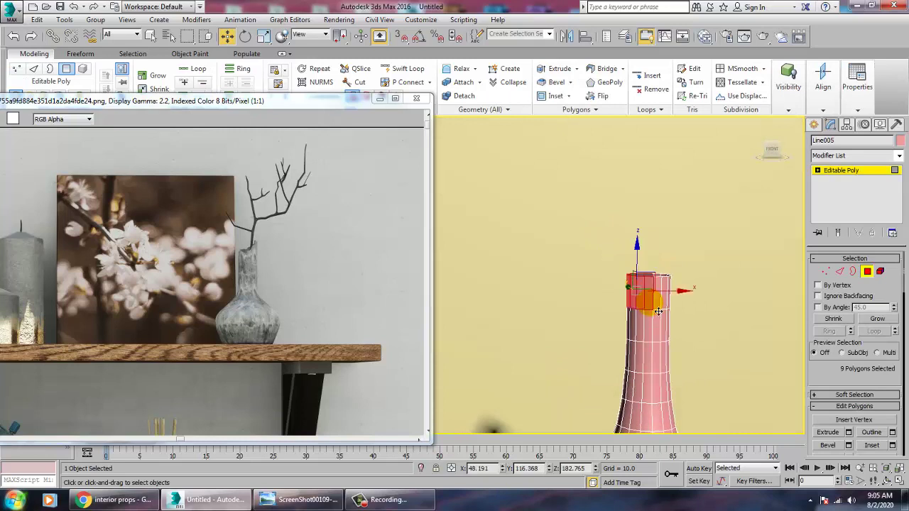
key(Delete)
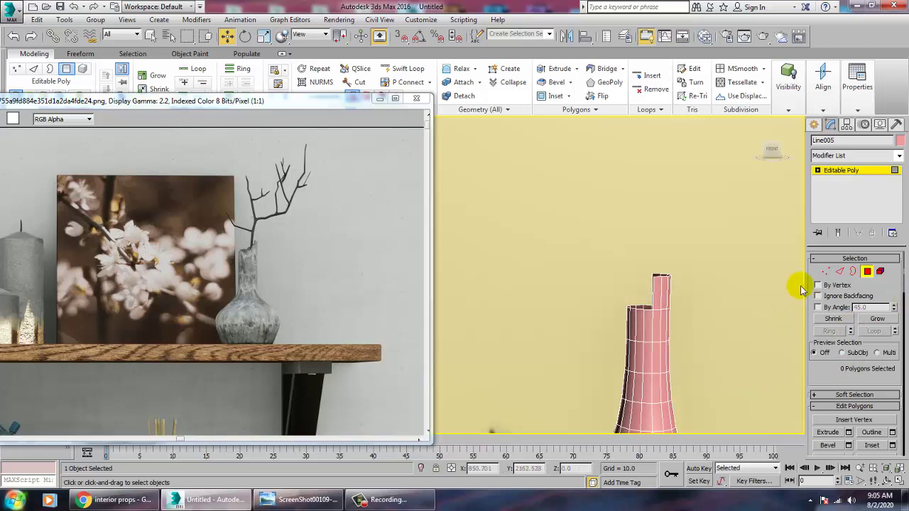
Step: Lower five outer vertices of the neck's cut edge to Z about 181.233 and adjust three neighbouring vertices to make the break irregular
click(826, 272)
alt+middle_drag(676, 304, 637, 315)
scroll(671, 330, up, 3)
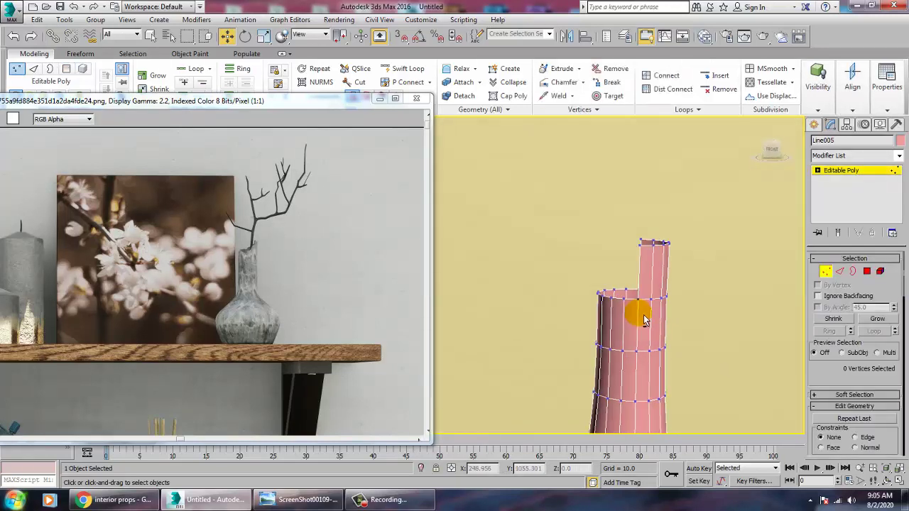
drag(583, 264, 611, 320)
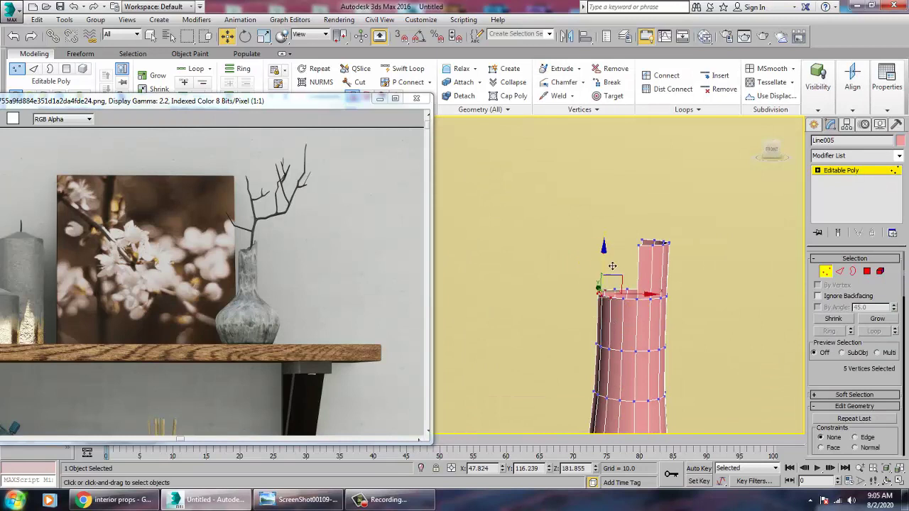
drag(615, 279, 615, 280)
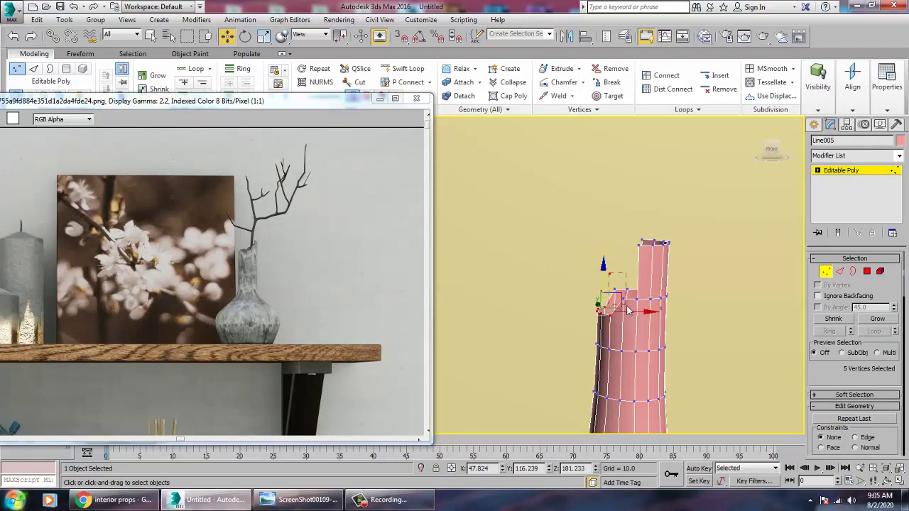
mouse_move(628, 310)
mouse_down()
mouse_move(617, 268)
mouse_move(670, 290)
mouse_up()
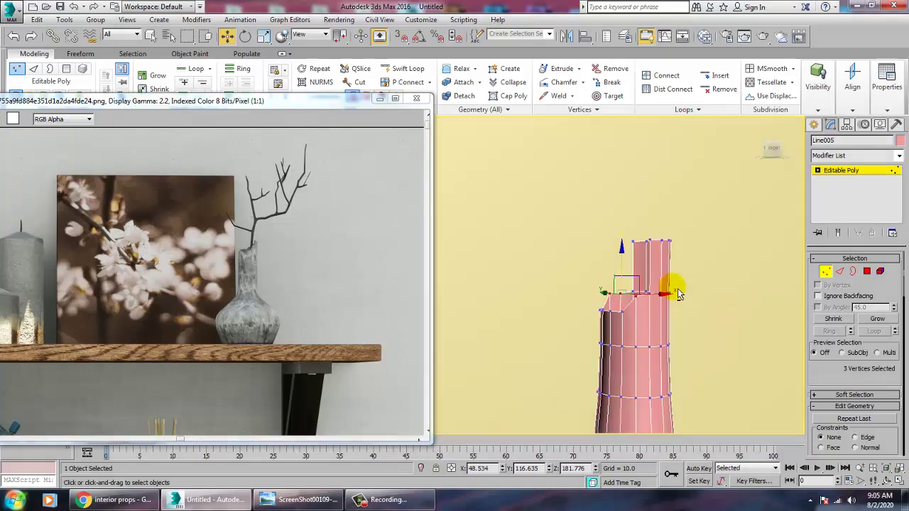
click(838, 173)
Step: Give the broken-rim vase wall thickness with a Shell modifier, using an outer amount of 0.14
alt+middle_drag(703, 278, 733, 268)
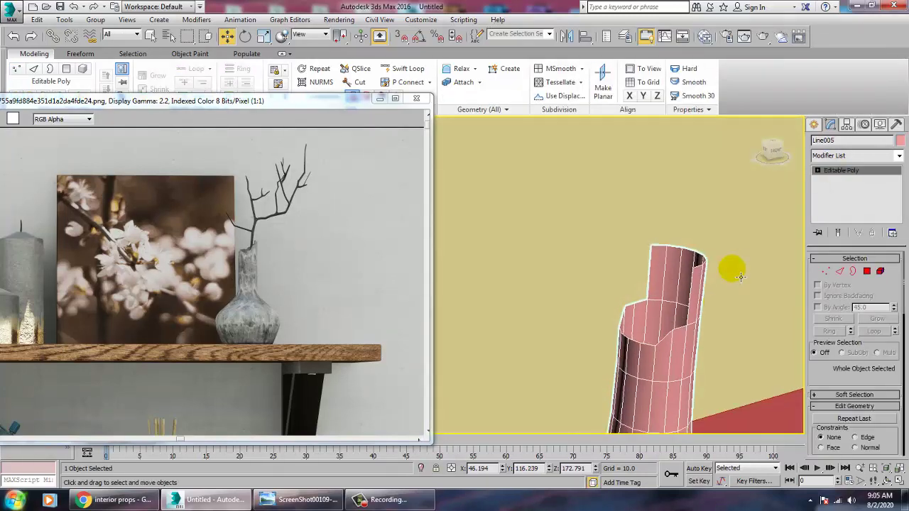
click(899, 155)
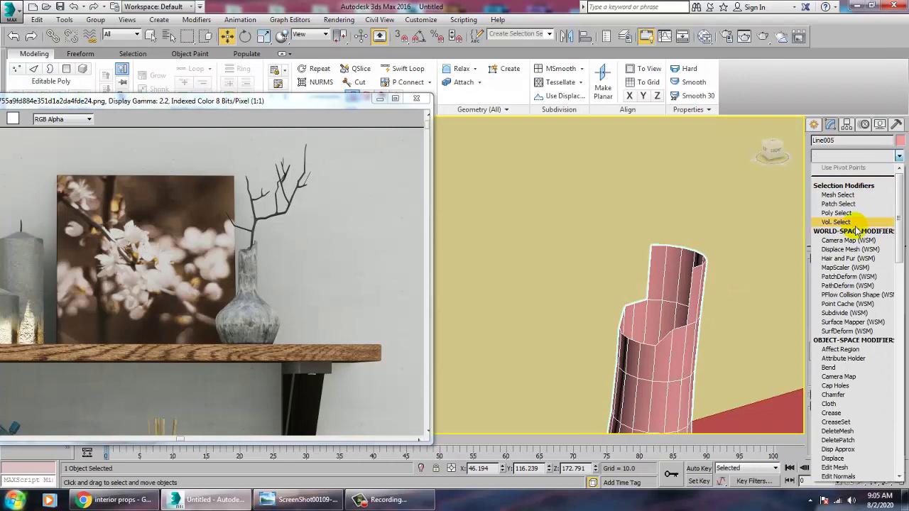
text(sh)
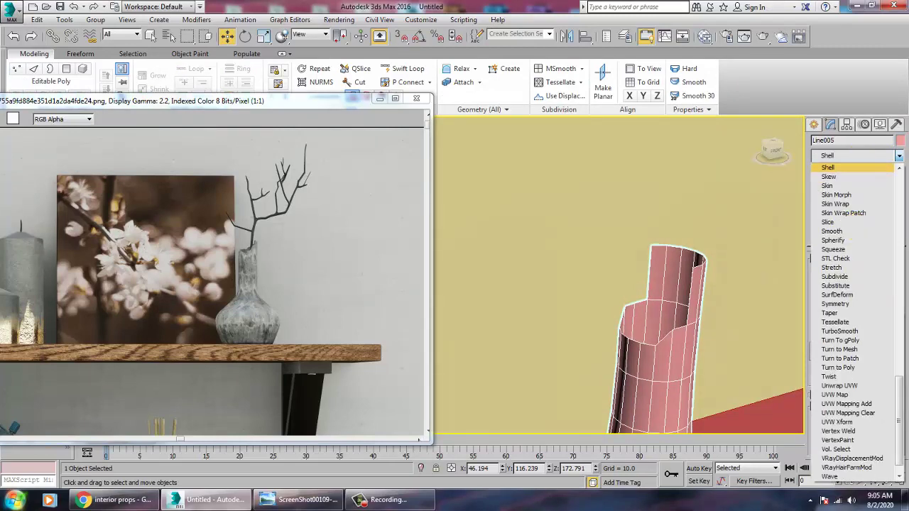
click(829, 168)
drag(892, 286, 25, 342)
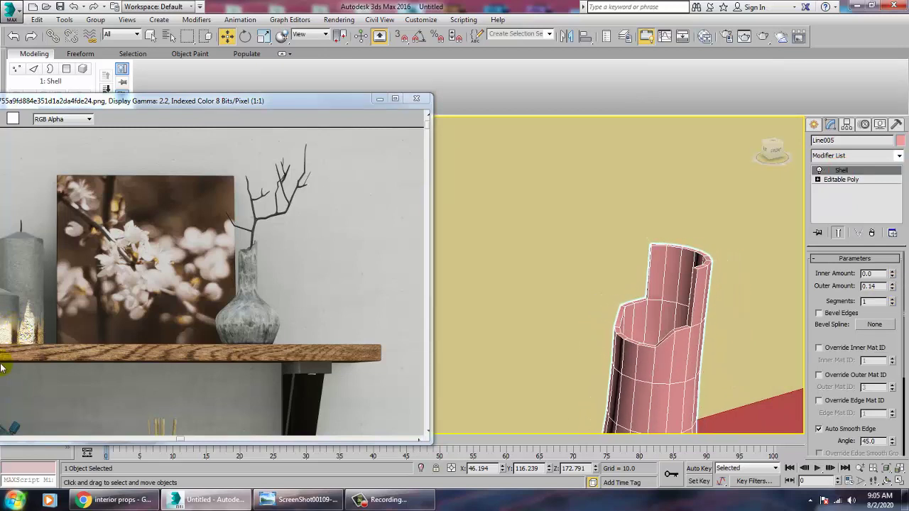
Step: Convert the shelled vase to an Editable Poly
scroll(621, 284, down, 5)
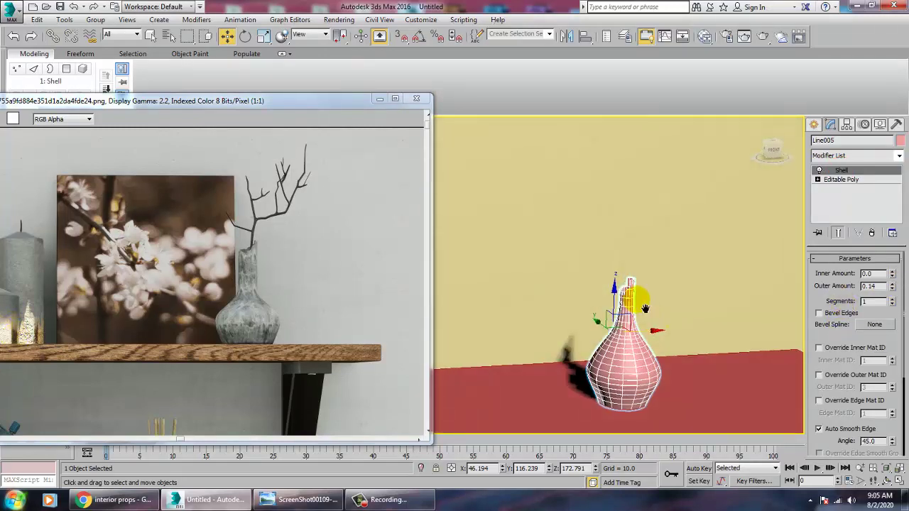
right_click(614, 288)
mouse_move(635, 403)
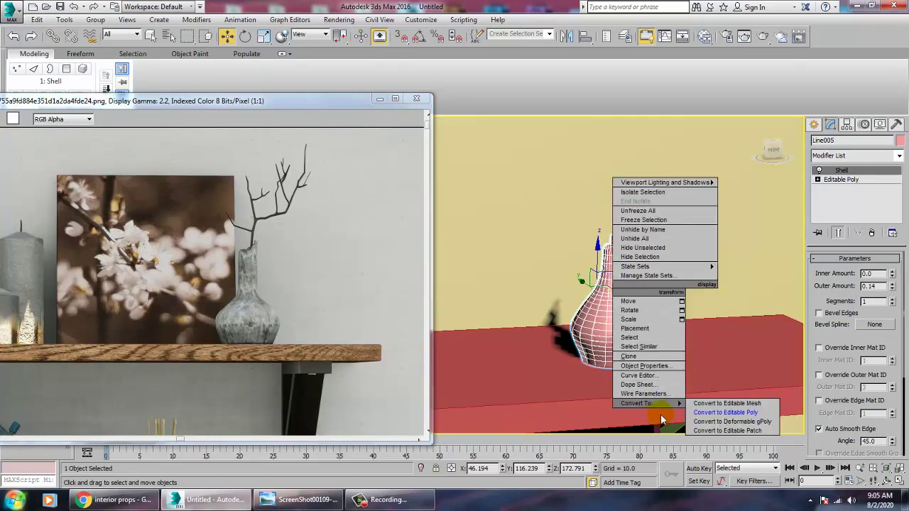
click(721, 412)
scroll(690, 371, down, 5)
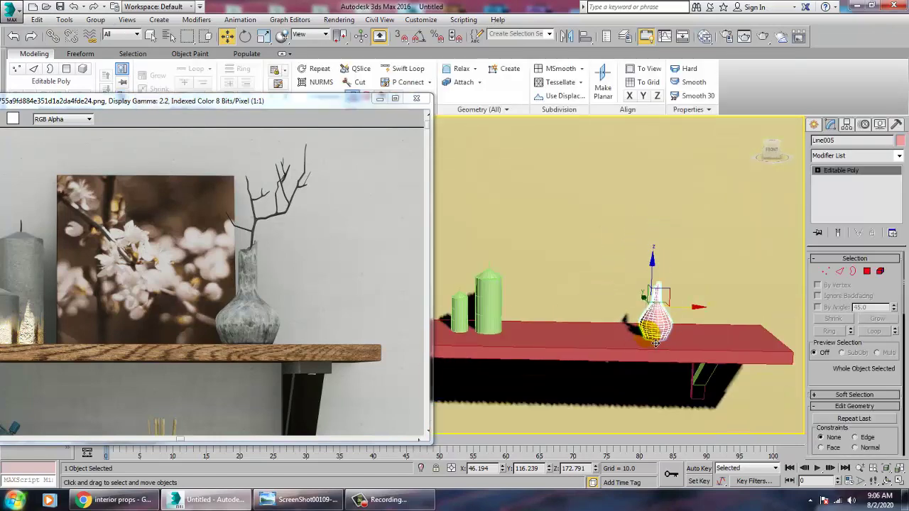
middle_drag(587, 325, 637, 346)
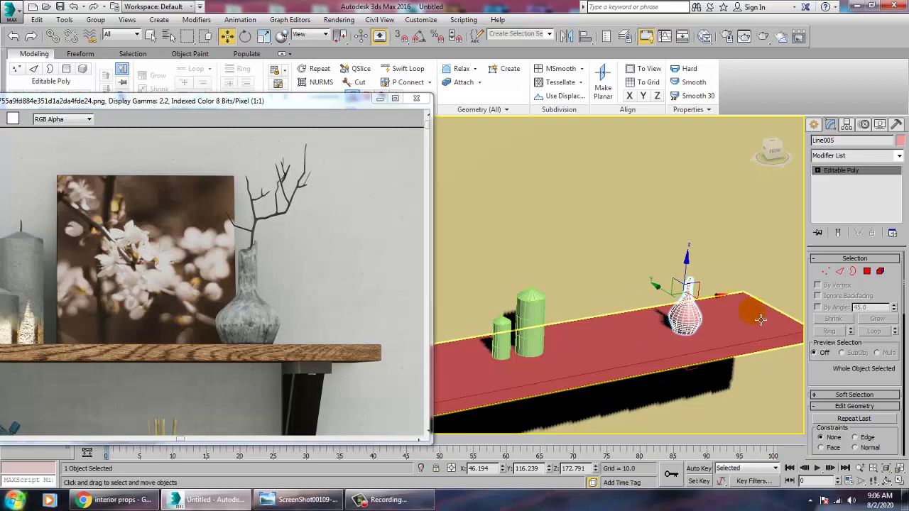
Step: Draw an upright picture-panel box on the shelf between the candles and vase, about 51.3 wide and 3.6 deep
click(814, 124)
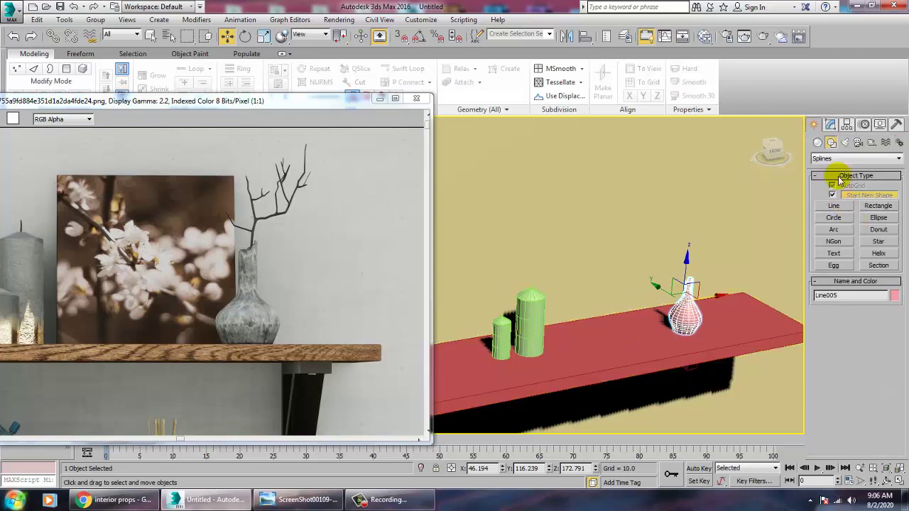
click(817, 142)
click(834, 196)
alt+middle_drag(622, 268, 600, 349)
drag(565, 335, 669, 333)
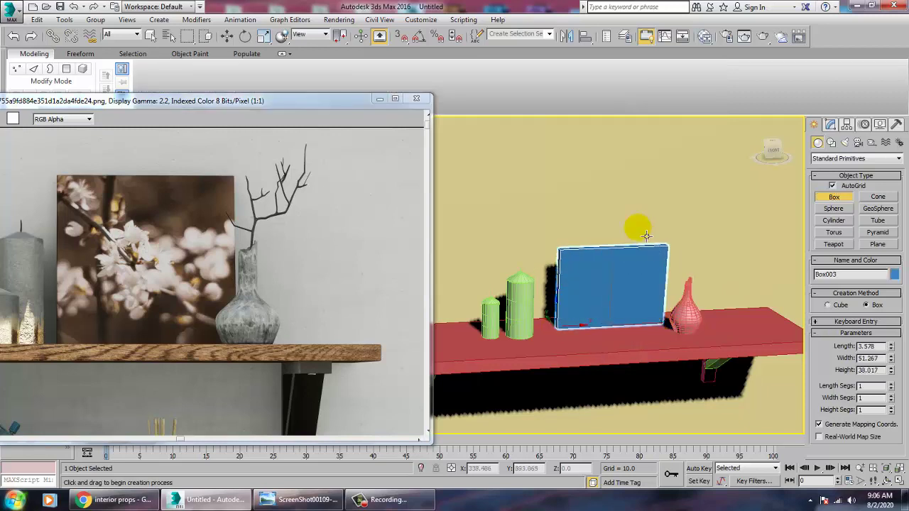
click(644, 227)
click(634, 204)
right_click(634, 205)
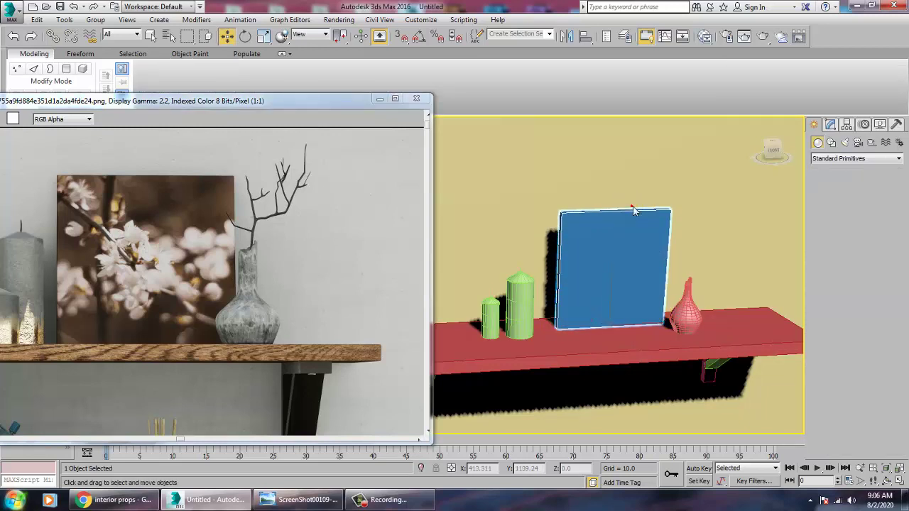
Step: Tilt the picture-panel box back towards the wall and move it to Y about 127.161 so it leans there
alt+middle_drag(635, 204, 687, 247)
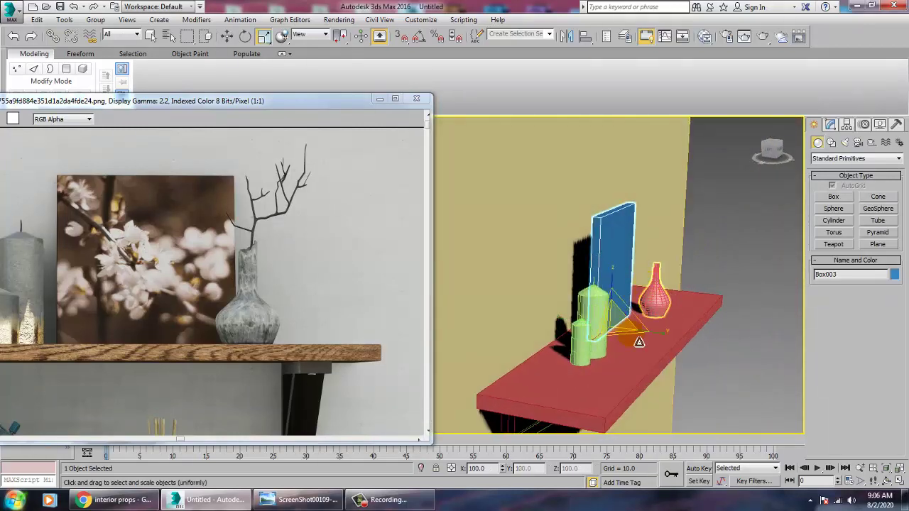
key(e)
drag(649, 318, 638, 307)
key(w)
mouse_move(631, 313)
alt+middle_down()
mouse_move(662, 319)
mouse_move(630, 323)
alt+middle_up()
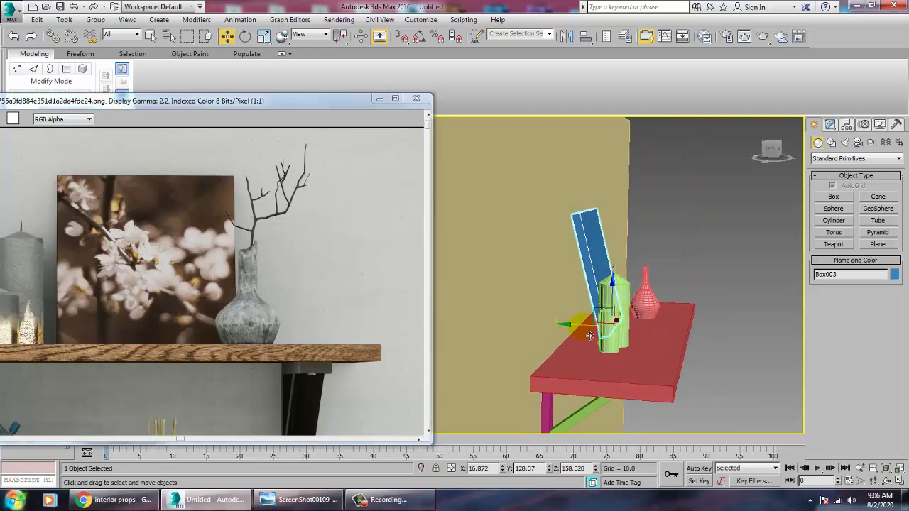
drag(589, 335, 594, 331)
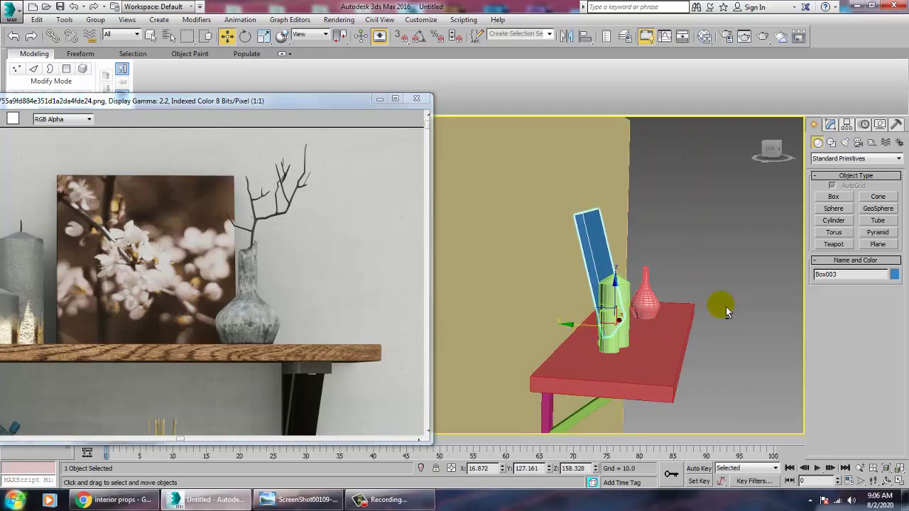
alt+middle_drag(727, 313, 649, 304)
Step: Examine the flat incense tray and stick beside the candles in the reference image
scroll(625, 310, down, 5)
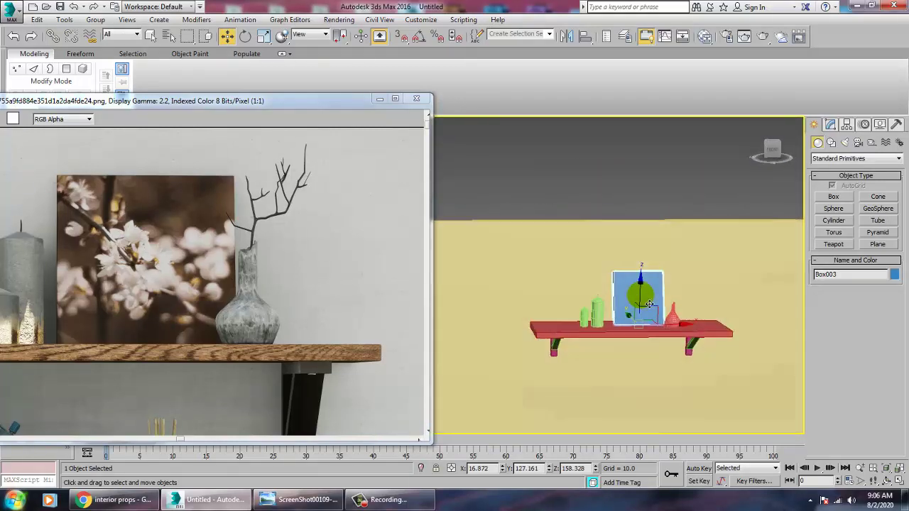
scroll(152, 293, down, 2)
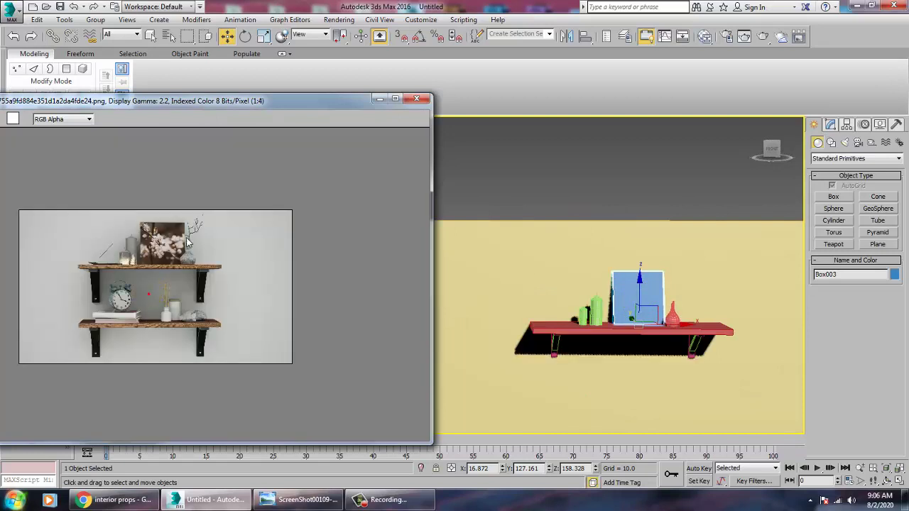
scroll(179, 247, up, 2)
middle_drag(142, 269, 361, 271)
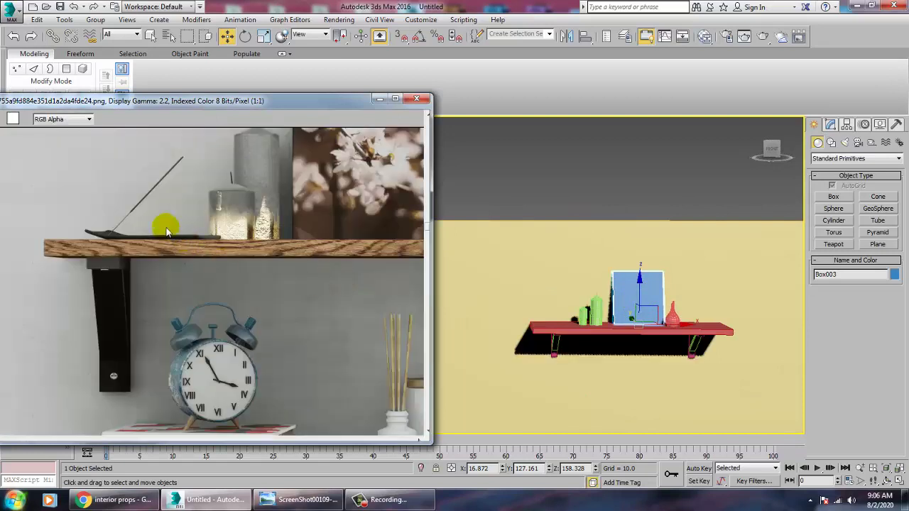
middle_drag(167, 231, 213, 232)
scroll(218, 237, up, 1)
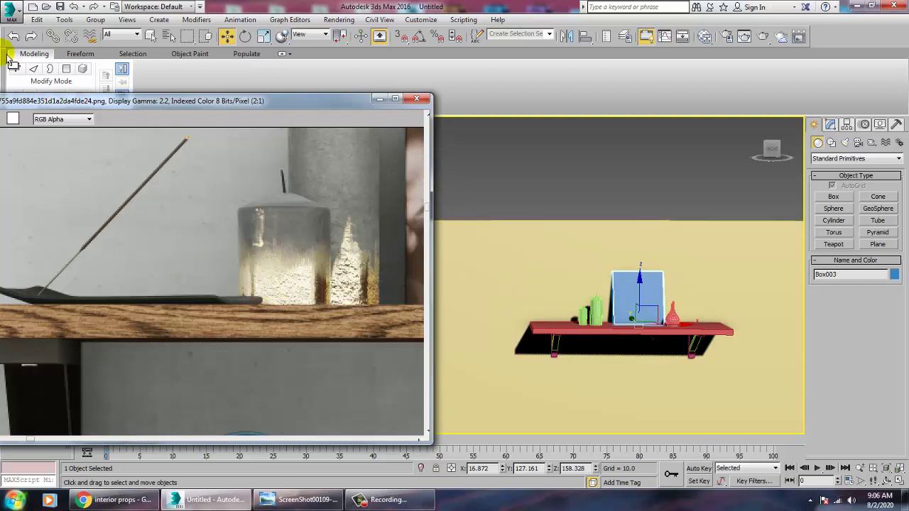
Step: Save the scene to the Desktop as a 3ds Max file named prop
click(14, 8)
click(12, 18)
click(12, 18)
click(12, 19)
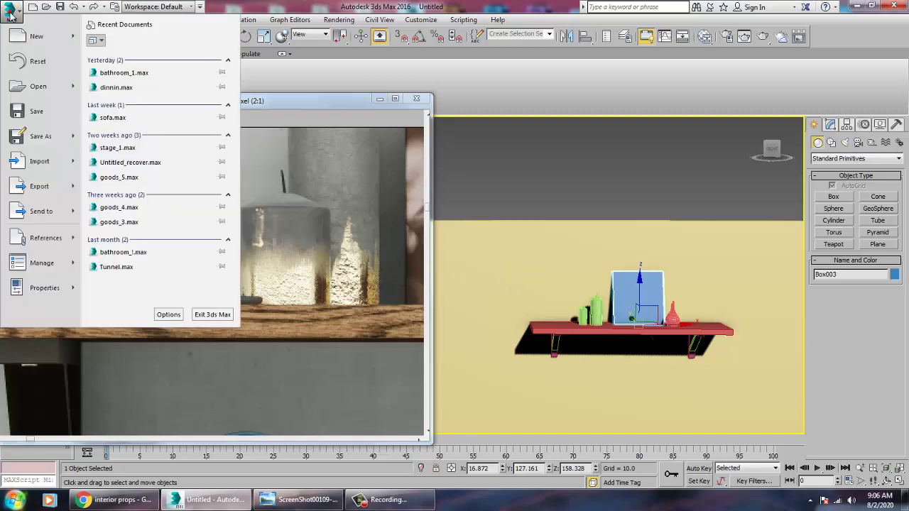
click(35, 116)
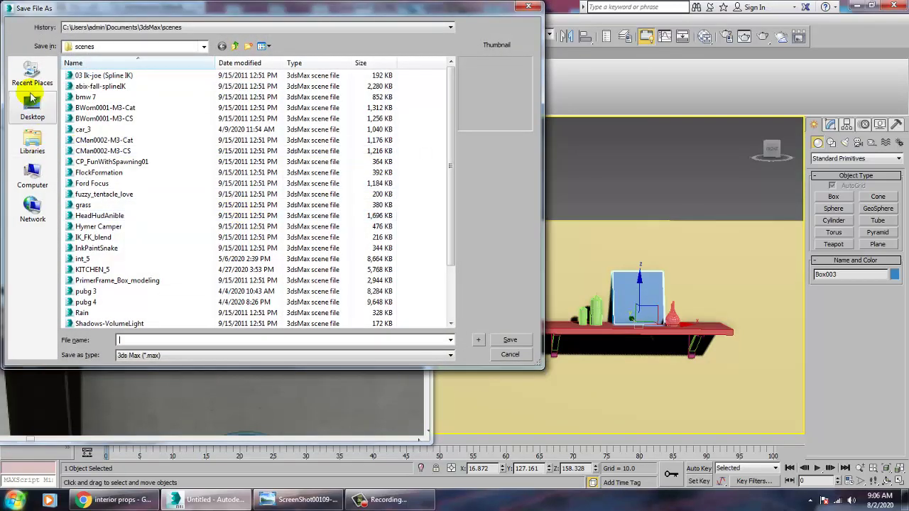
click(32, 108)
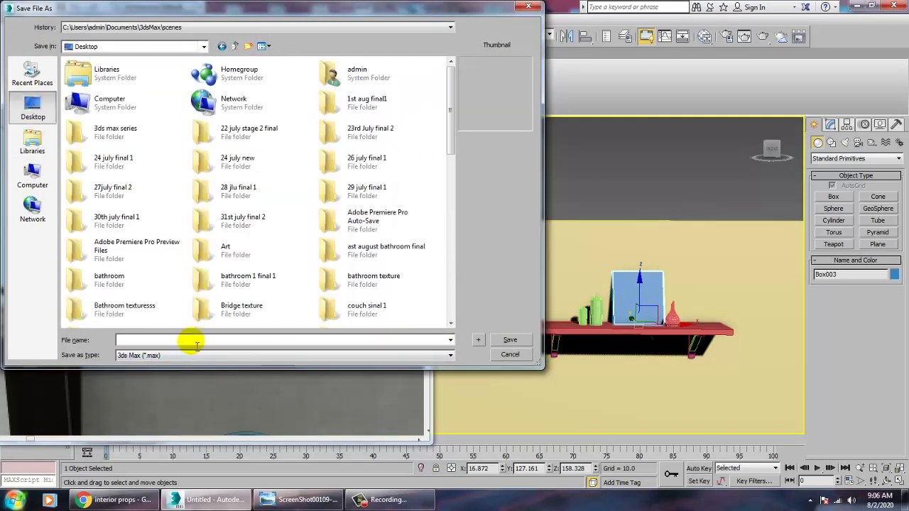
text(prop)
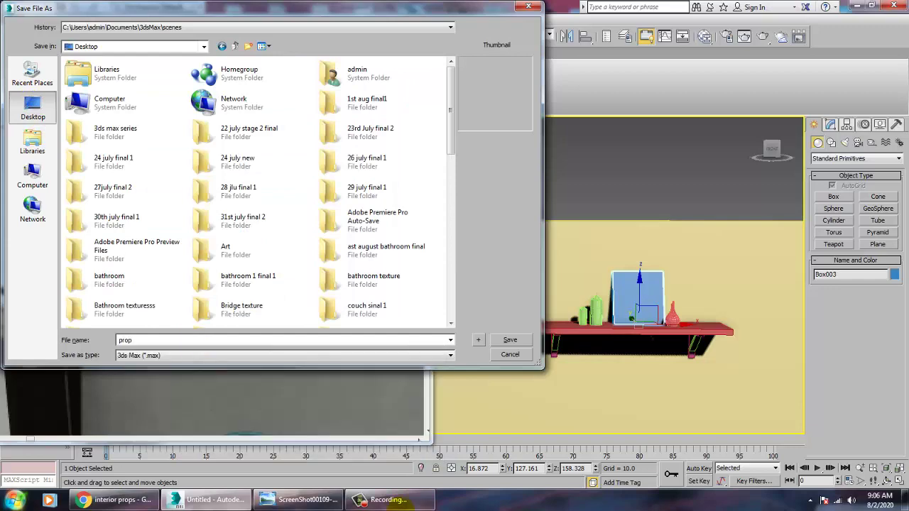
click(510, 340)
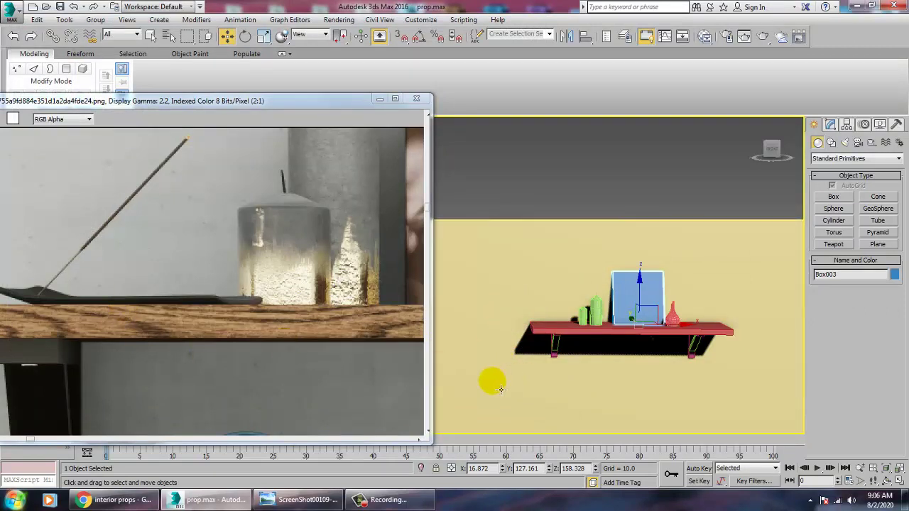
Step: Draw a flat tray box on the shelf beside the small candle, about 33.7 long, 37.5 wide and 1.1 high
alt+middle_drag(563, 312, 608, 338)
click(560, 355)
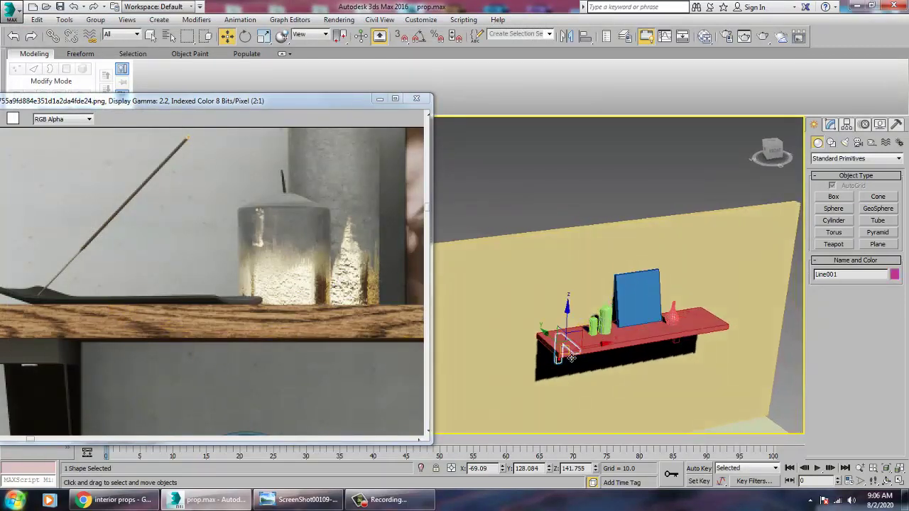
scroll(572, 357, up, 4)
click(632, 344)
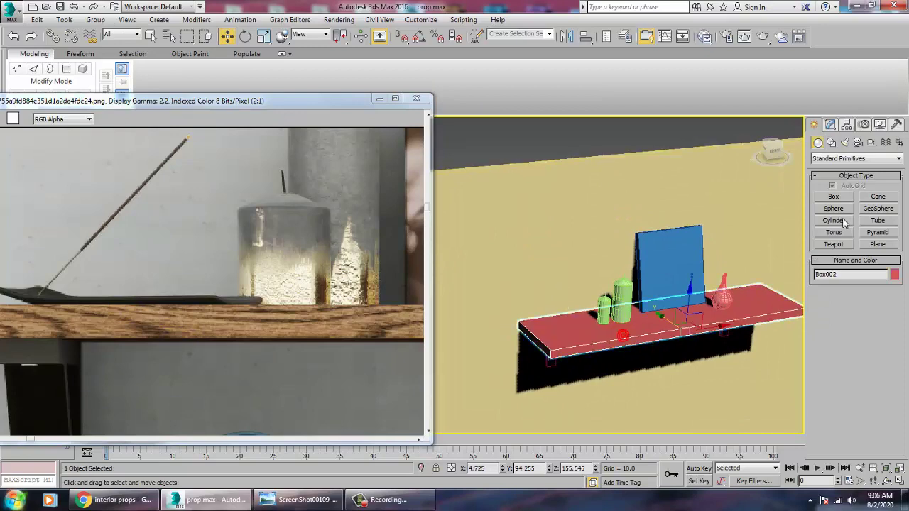
click(834, 197)
scroll(573, 323, up, 5)
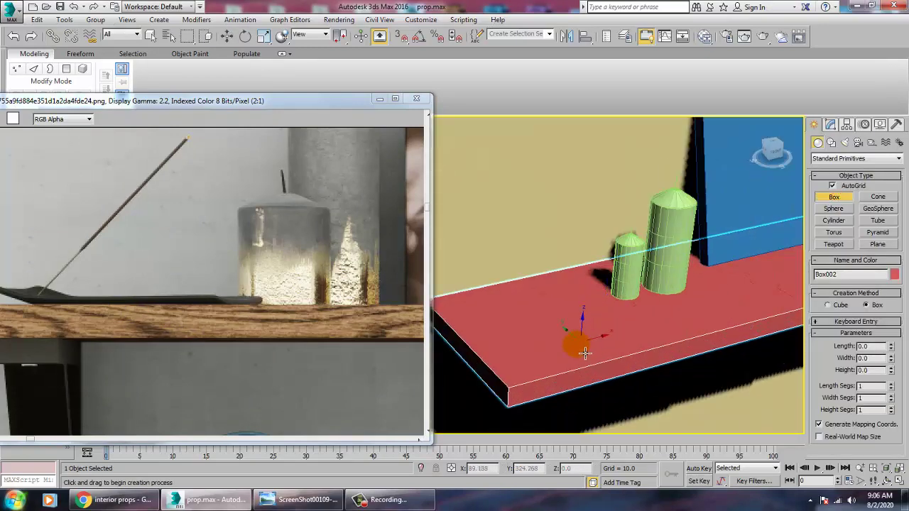
drag(575, 295, 514, 377)
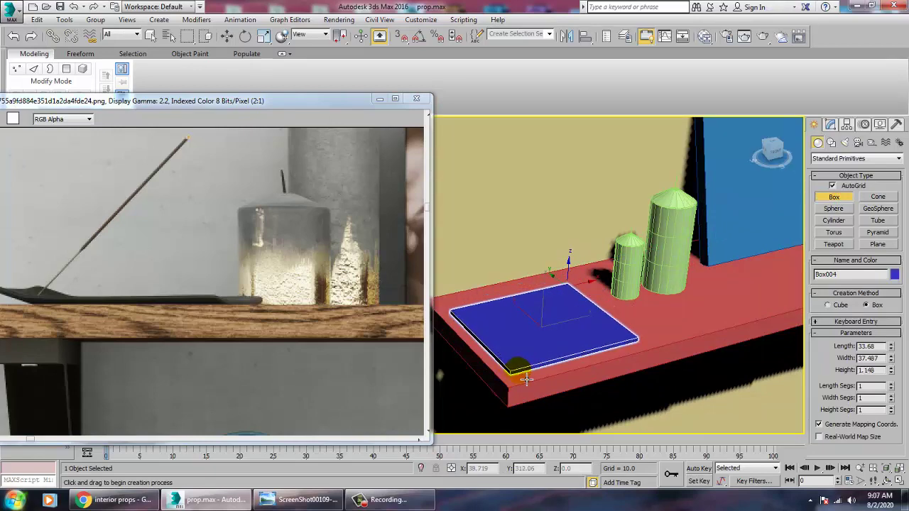
click(525, 376)
Step: Convert the flat tray box to an Editable Poly and reduce its thickness by scaling Z to about 59%
key(w)
alt+middle_drag(586, 362, 557, 339)
middle_drag(557, 339, 591, 343)
scroll(591, 343, up, 3)
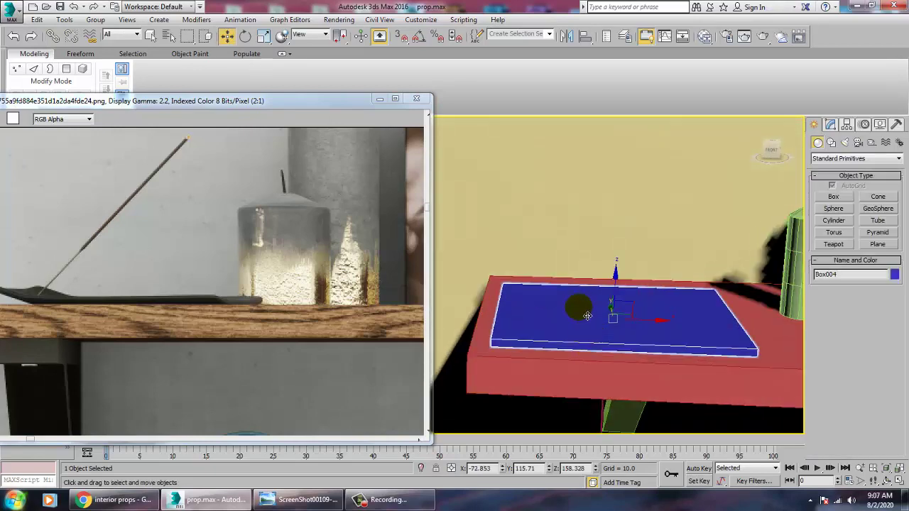
right_click(577, 305)
mouse_move(618, 419)
click(692, 428)
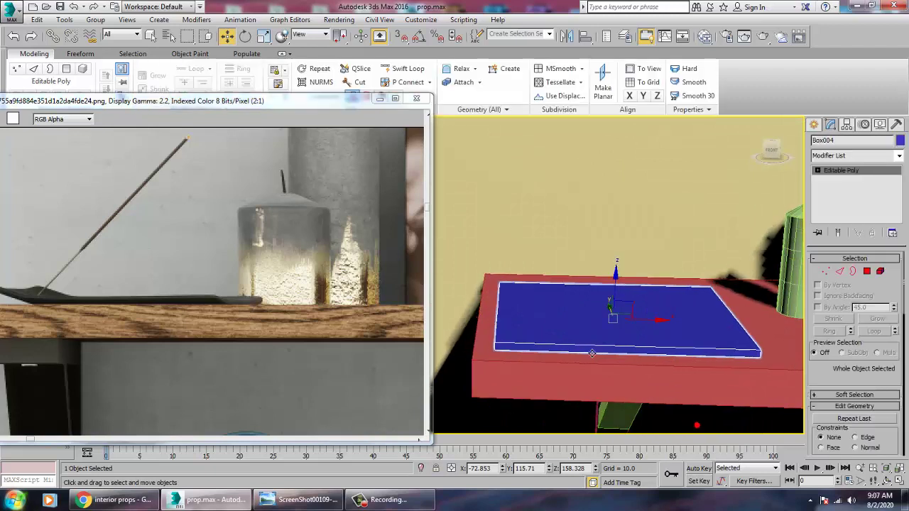
key(r)
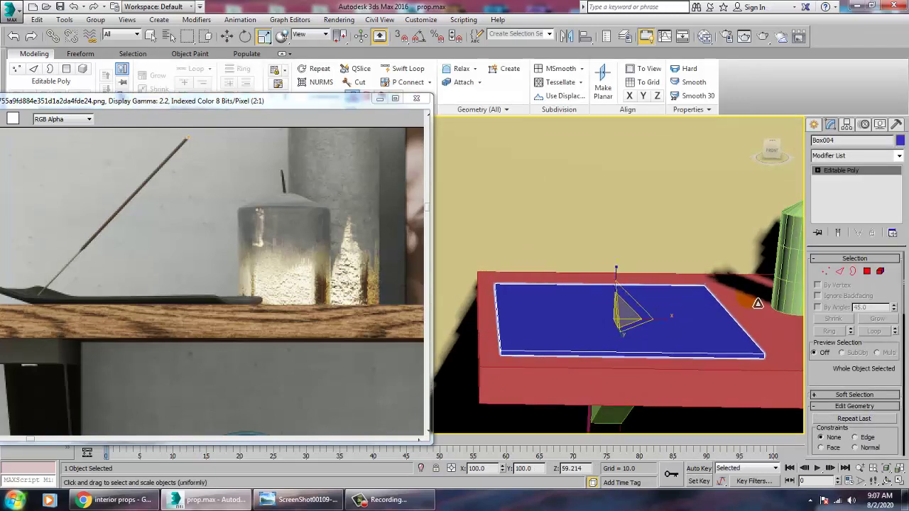
Step: Select the top polygon of the tray box and inset it
key(w)
key(4)
click(659, 333)
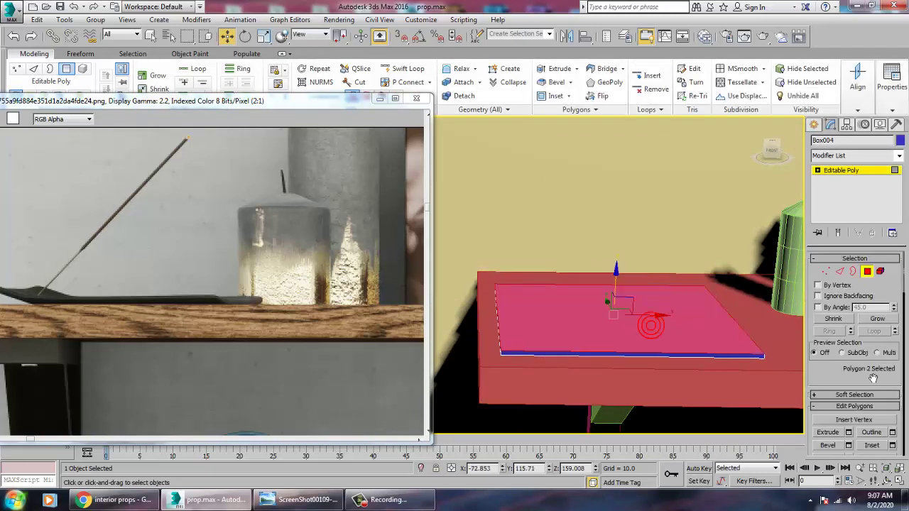
click(817, 397)
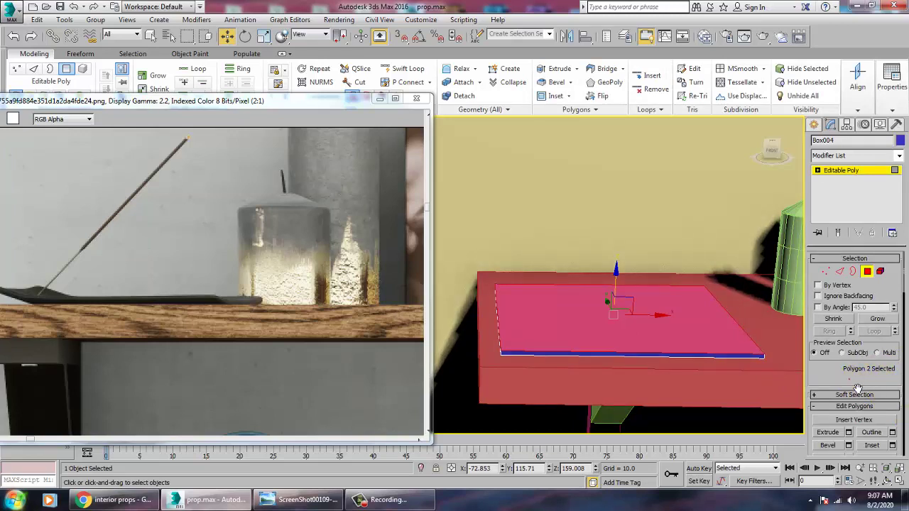
scroll(887, 387, down, 3)
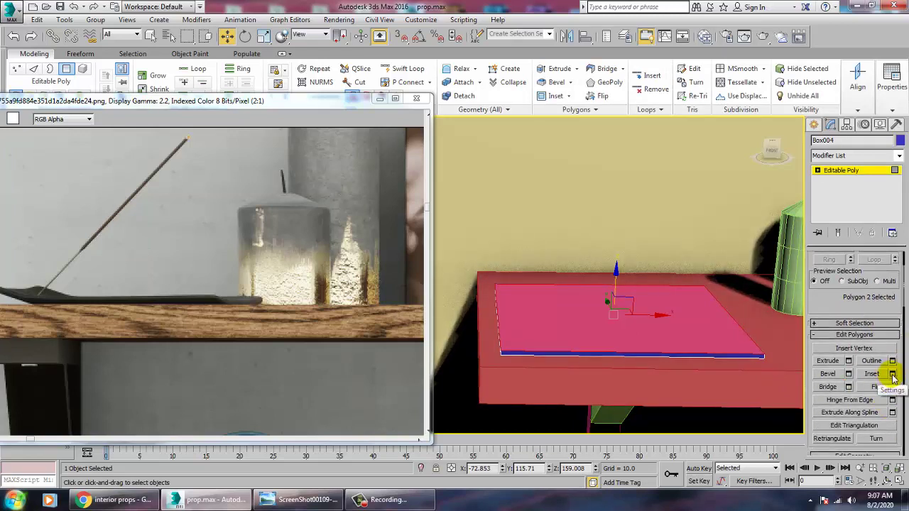
click(893, 375)
drag(447, 301, 434, 264)
Step: Isolate the tray and inset its underside polygon
alt+middle_drag(692, 345, 701, 294)
key(alt+q)
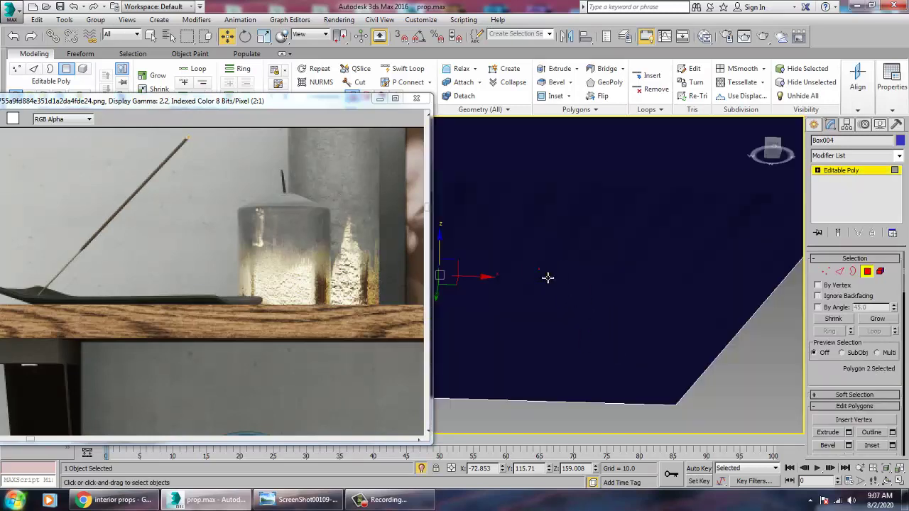
click(548, 277)
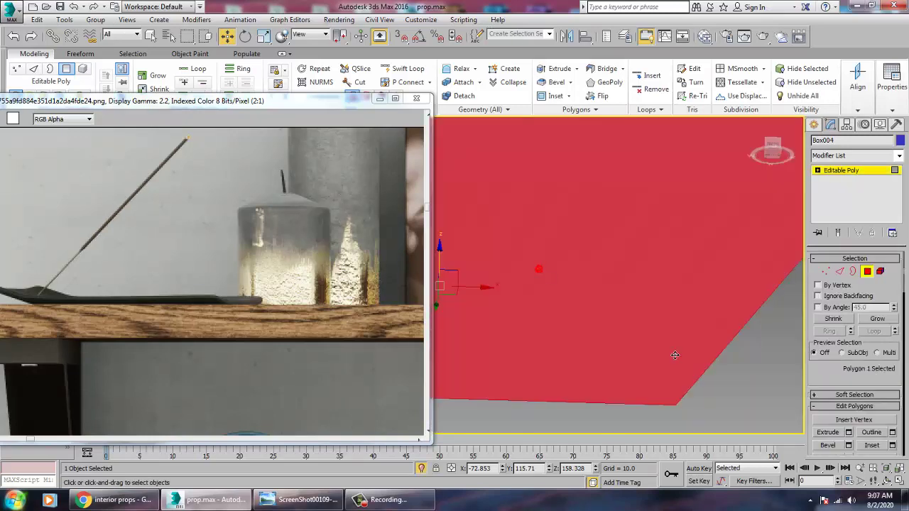
click(894, 445)
click(446, 314)
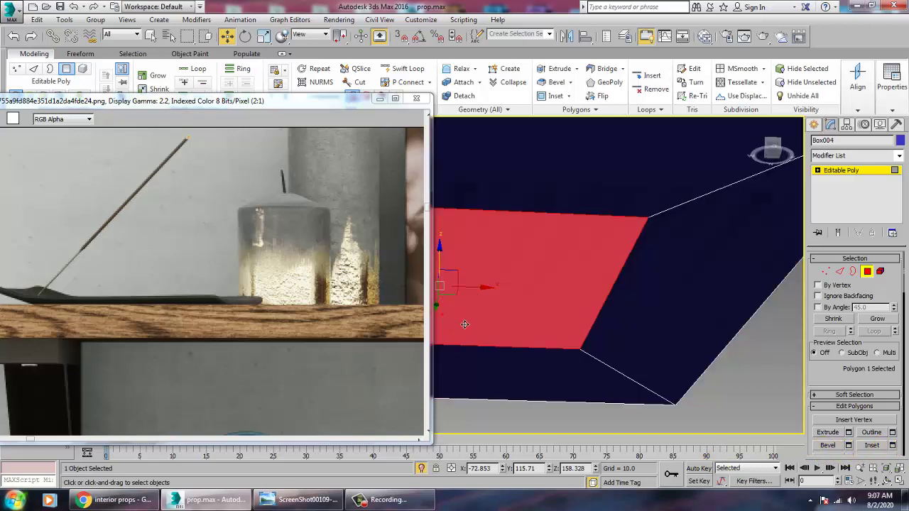
Step: Select the tray's inner top and bottom polygons together and lower them to sink the tray's centre
scroll(522, 305, down, 8)
scroll(535, 344, up, 6)
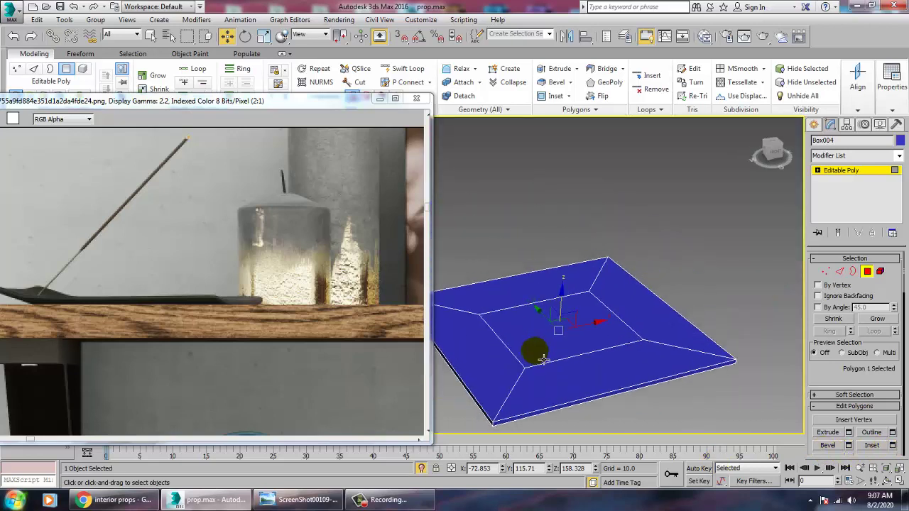
scroll(511, 330, down, 6)
ctrl+click(535, 329)
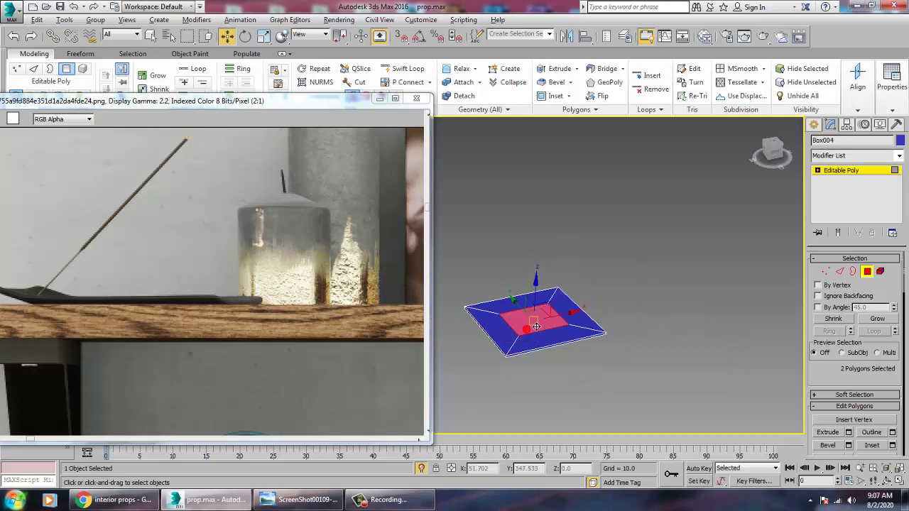
alt+middle_drag(534, 326, 555, 336)
Step: Raise the four corner vertices at each of the tray's left and right ends to about Z 159.49
key(1)
drag(598, 387, 599, 387)
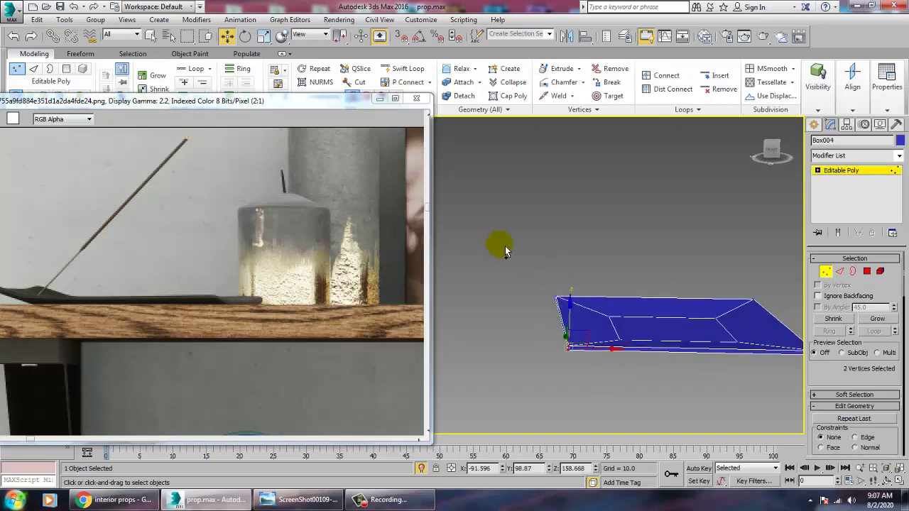
ctrl+drag(578, 326, 579, 328)
drag(567, 287, 569, 281)
middle_drag(704, 321, 616, 326)
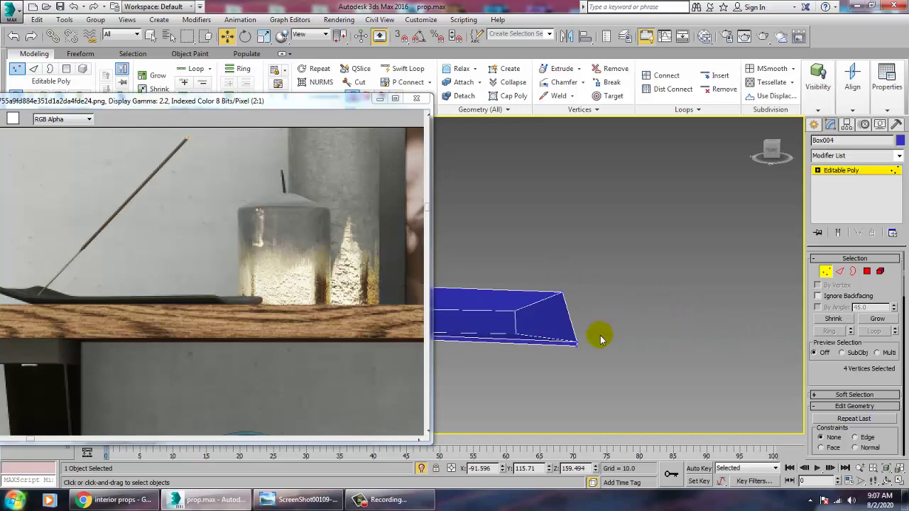
drag(584, 317, 583, 316)
drag(572, 269, 572, 264)
Step: End isolation, leave vertex editing and raise the whole tray to about Z 159.3 so it rests on the shelf
right_click(600, 232)
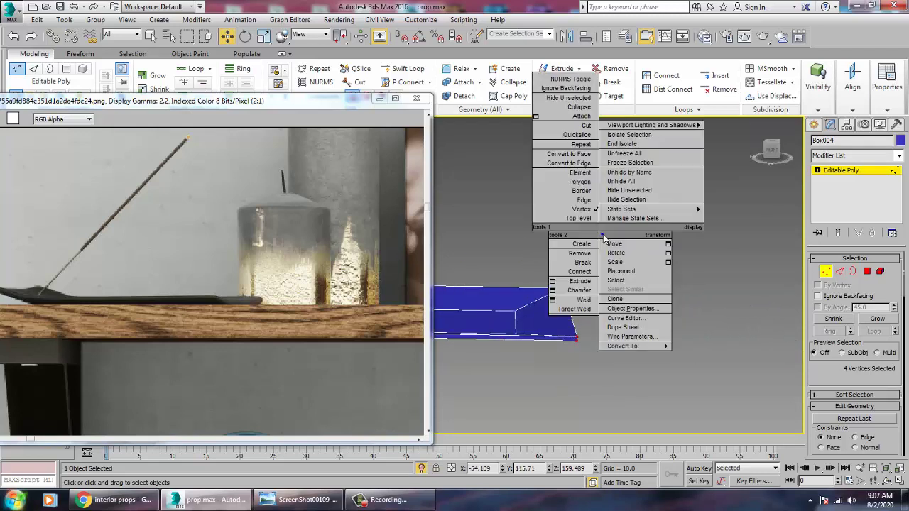
click(639, 145)
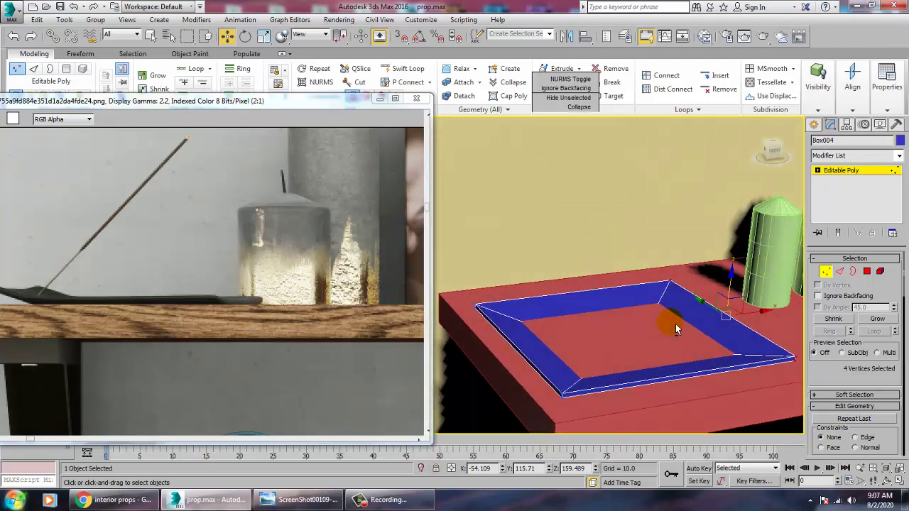
click(855, 172)
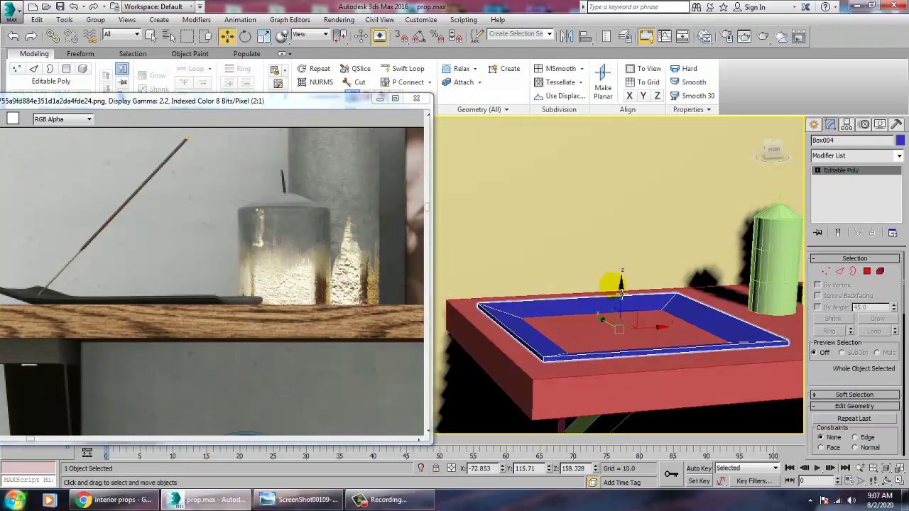
drag(631, 302, 625, 297)
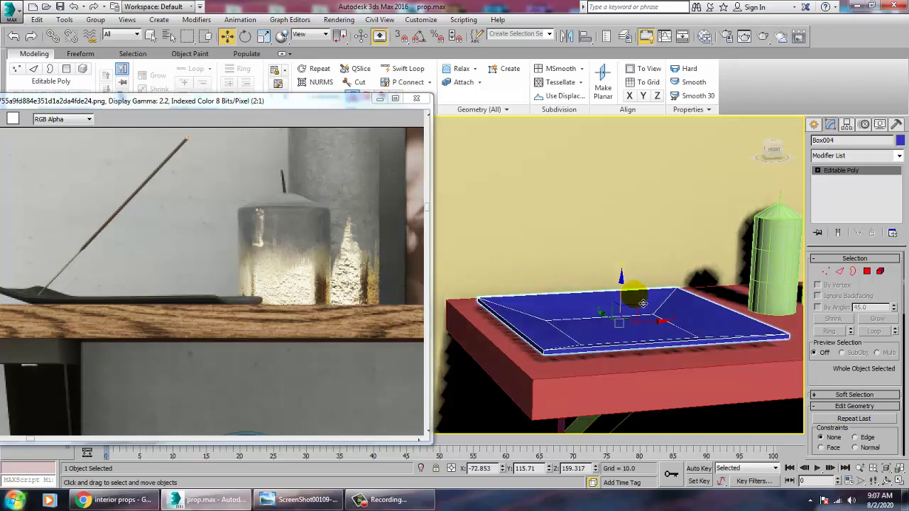
Step: Draw an upright cylinder on the tray's inner floor for the incense stick, radius 0.65 and about 61.4 high
scroll(643, 304, down, 5)
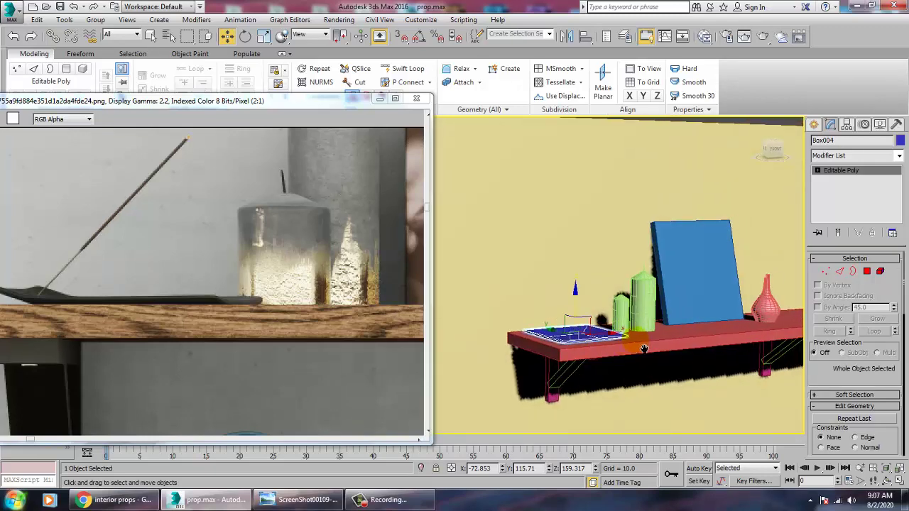
alt+middle_drag(644, 349, 586, 357)
mouse_move(586, 357)
middle_down()
mouse_move(629, 393)
mouse_move(595, 367)
middle_up()
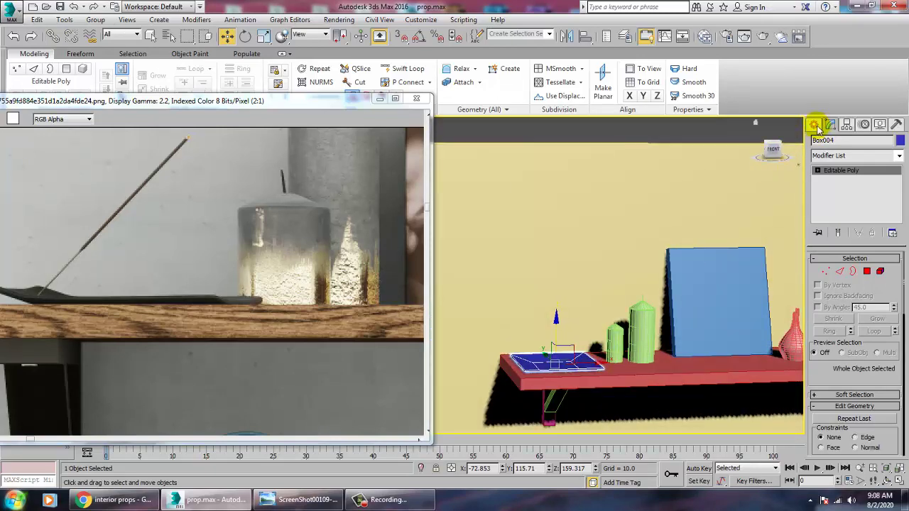
click(815, 125)
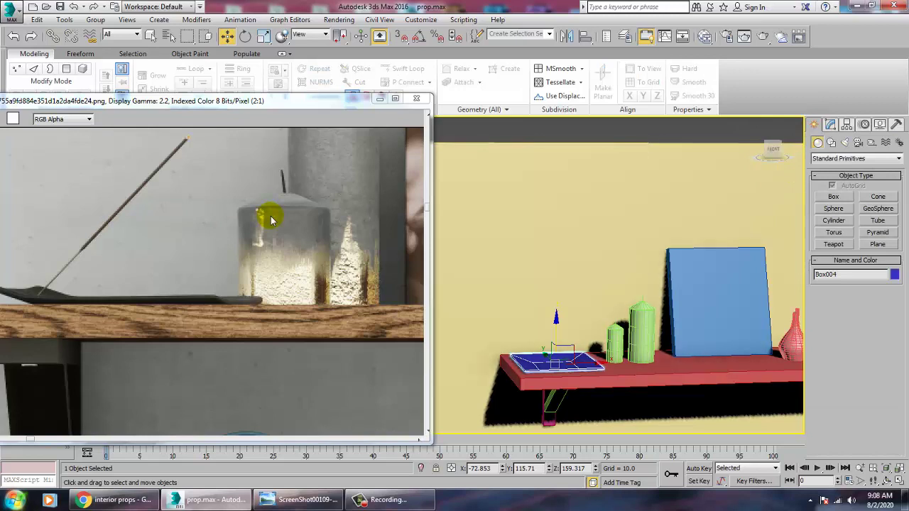
click(835, 220)
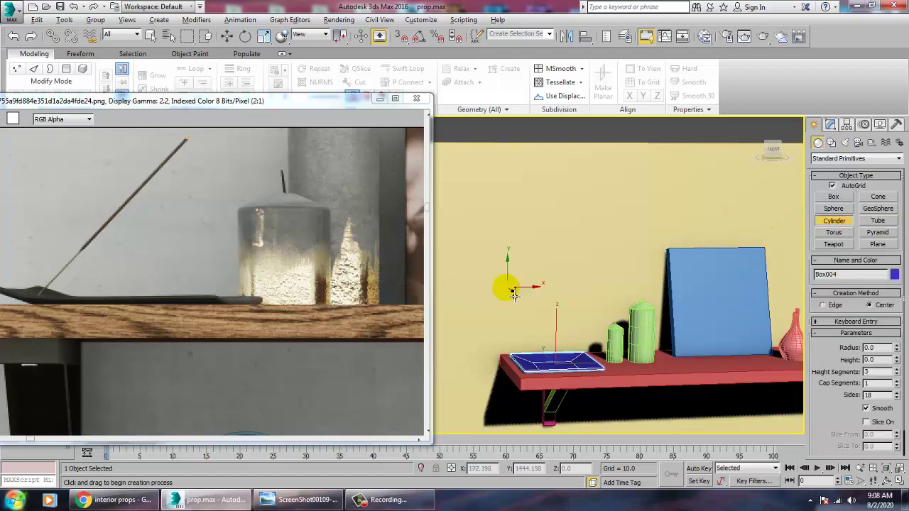
alt+middle_drag(504, 282, 599, 388)
scroll(559, 380, up, 3)
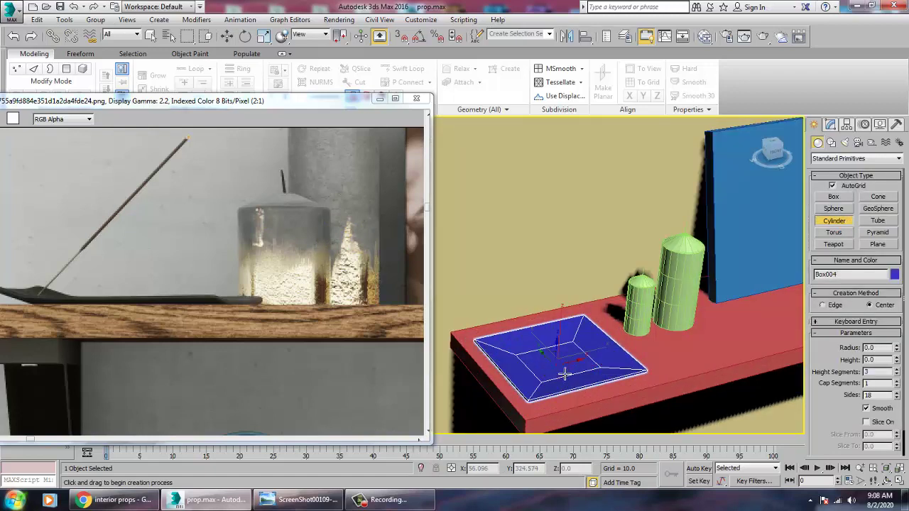
drag(556, 366, 562, 367)
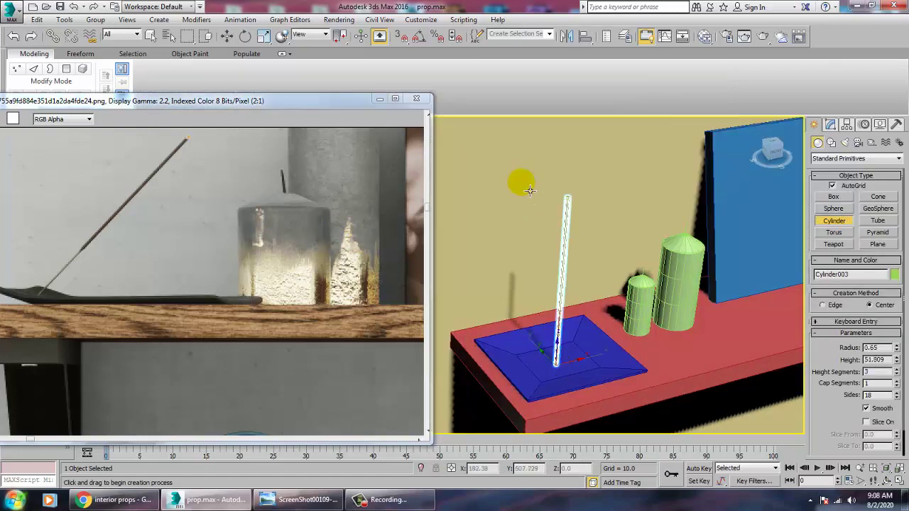
click(518, 153)
Step: Reduce the incense cylinder's radius to 0.07 and its height to 9.823
key(w)
scroll(517, 150, down, 4)
alt+middle_drag(515, 150, 579, 290)
scroll(578, 301, up, 3)
key(r)
scroll(588, 308, up, 5)
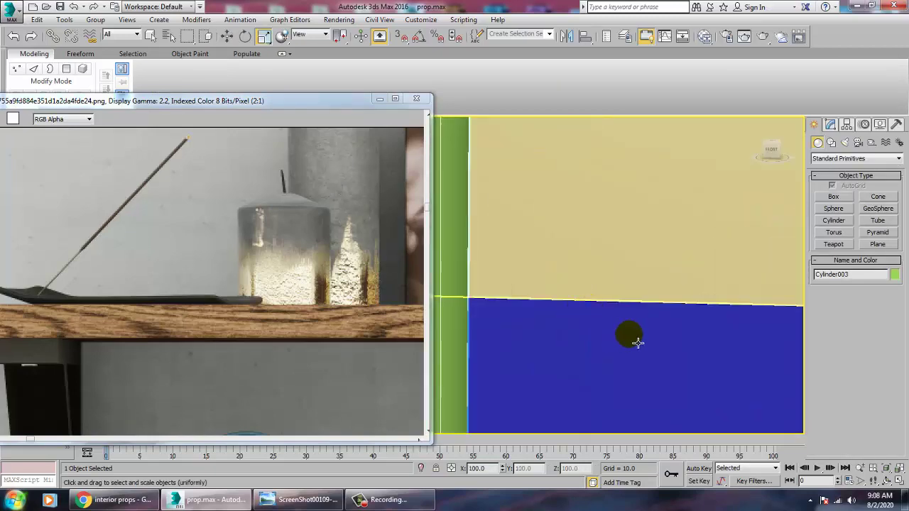
scroll(635, 341, down, 3)
click(830, 125)
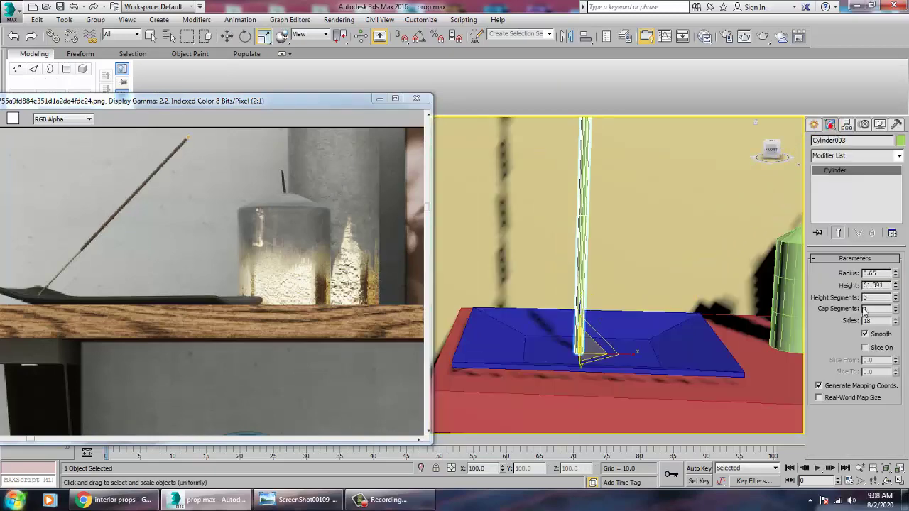
drag(897, 275, 24, 314)
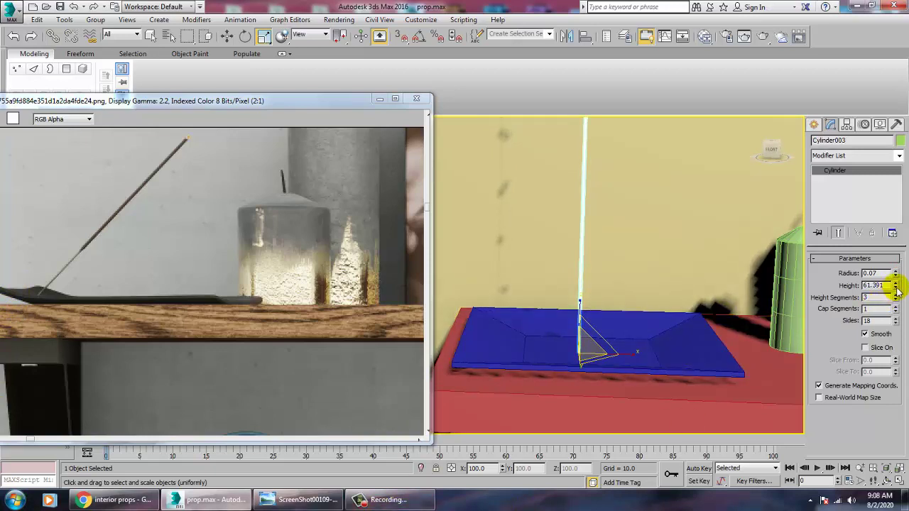
drag(896, 285, 668, 349)
Step: Shorten the incense cylinder by scaling it along Z to about 77.5%
key(e)
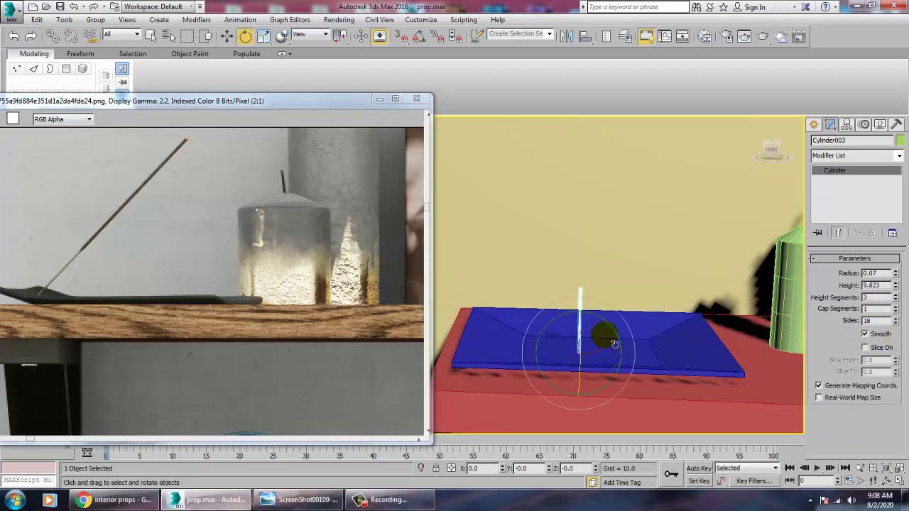
scroll(611, 327, up, 5)
middle_drag(584, 315, 582, 270)
scroll(614, 292, down, 3)
key(r)
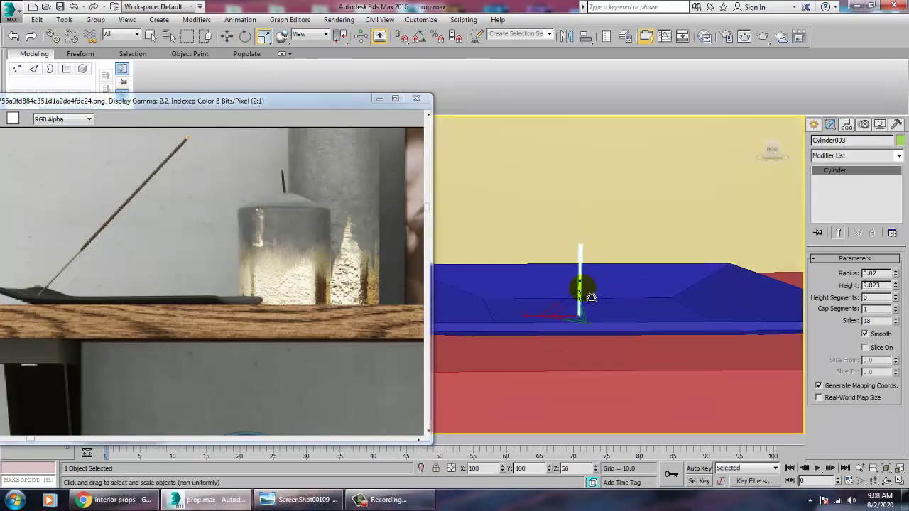
drag(591, 297, 587, 284)
alt+middle_drag(590, 272, 599, 288)
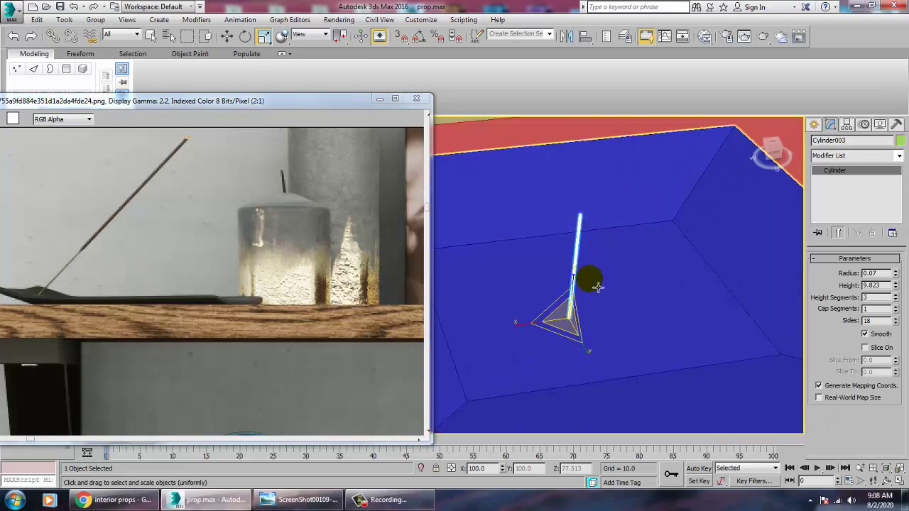
Step: Convert the incense cylinder to an Editable Poly
scroll(597, 277, up, 4)
middle_drag(591, 248, 568, 321)
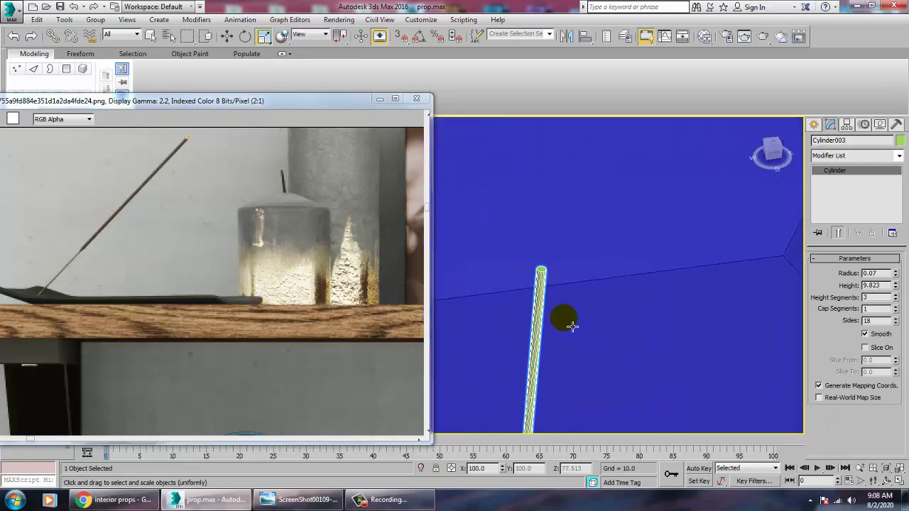
right_click(538, 284)
mouse_move(572, 386)
click(637, 395)
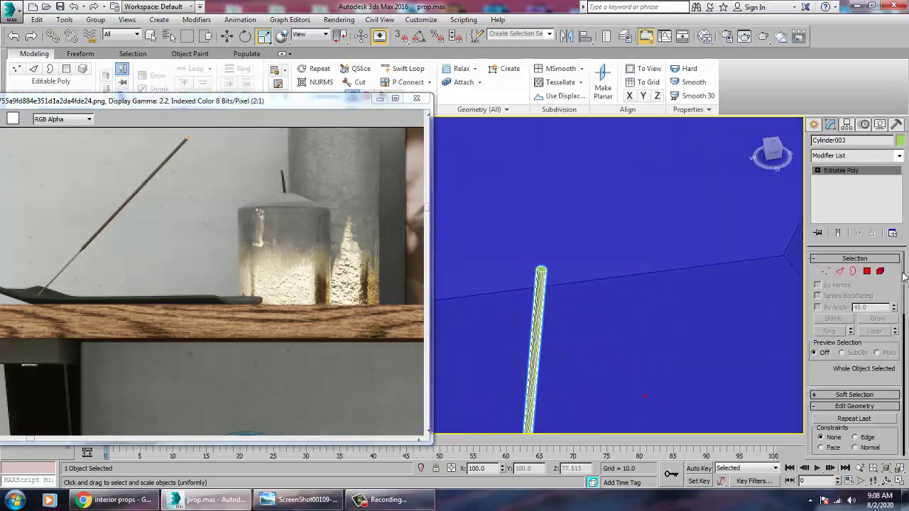
Step: Bevel the stick's top polygon with height 0.422 and outline 0.165, and scale that polygon down to about 52%
click(866, 272)
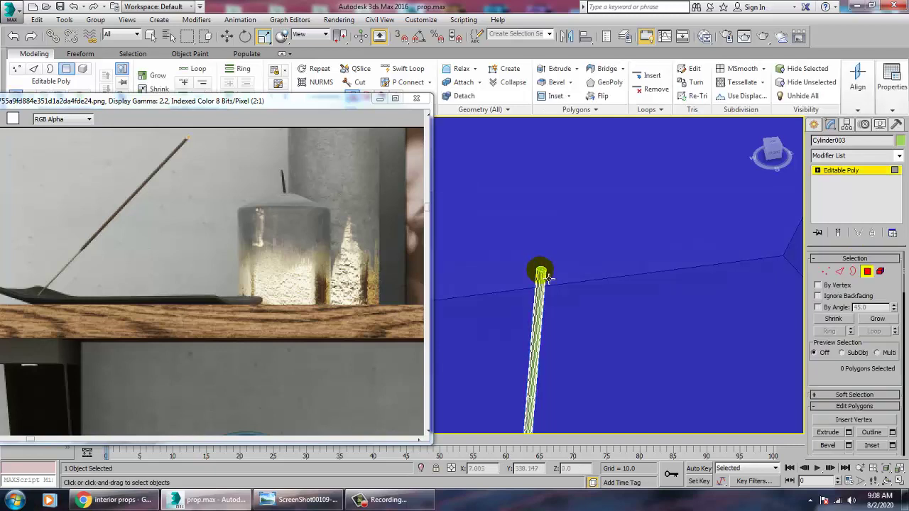
click(542, 270)
key(z)
middle_drag(576, 277, 634, 241)
key(w)
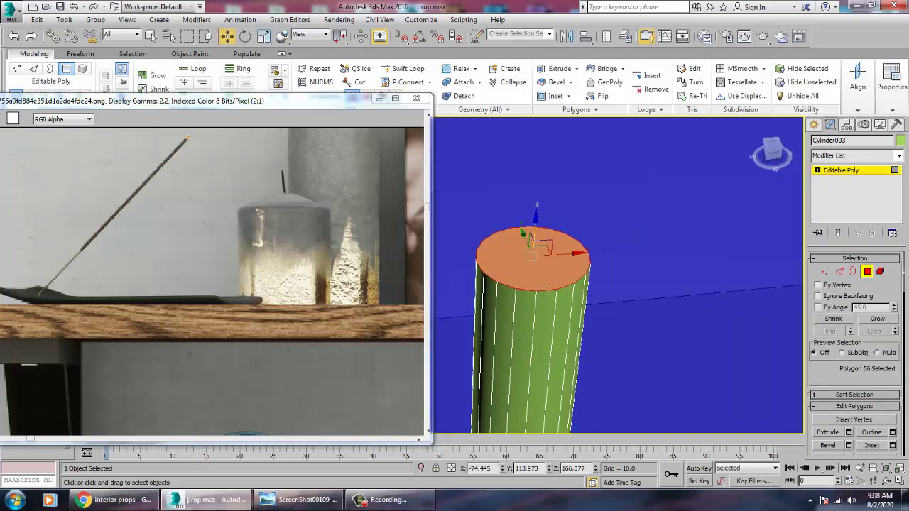
click(848, 447)
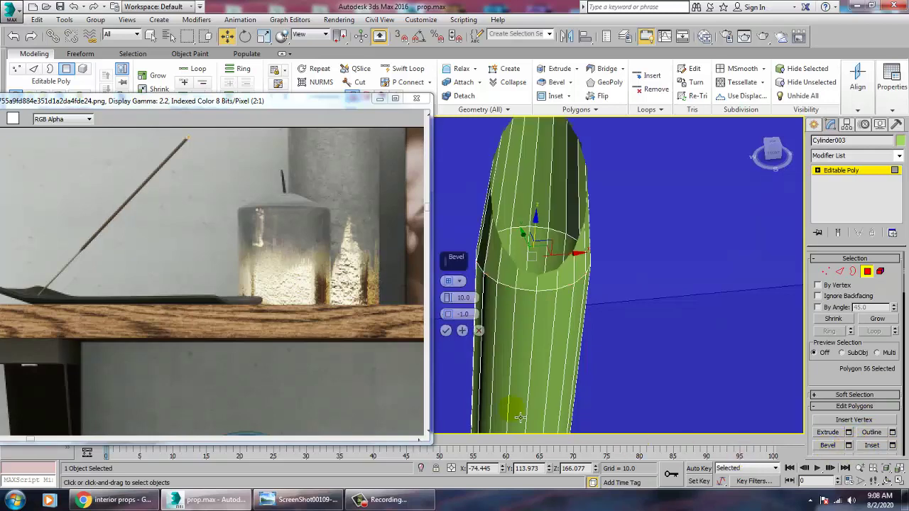
scroll(657, 288, down, 8)
click(446, 313)
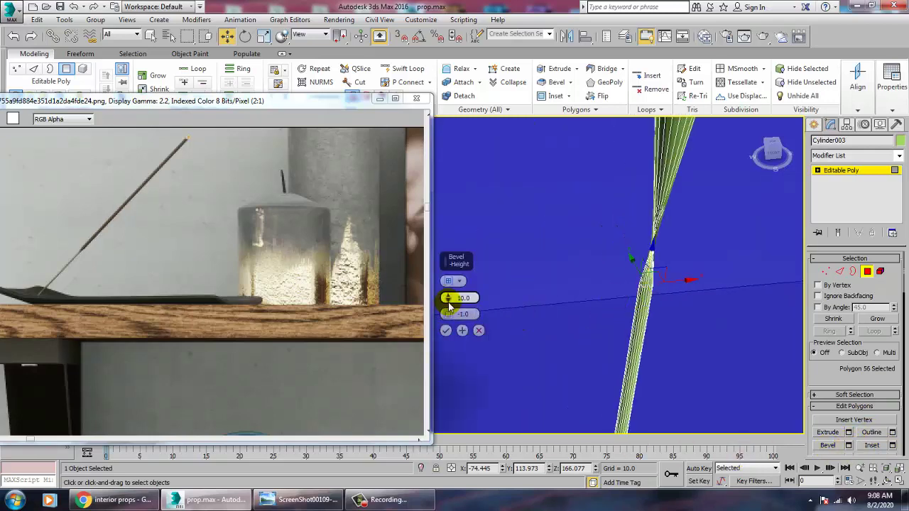
drag(448, 301, 451, 323)
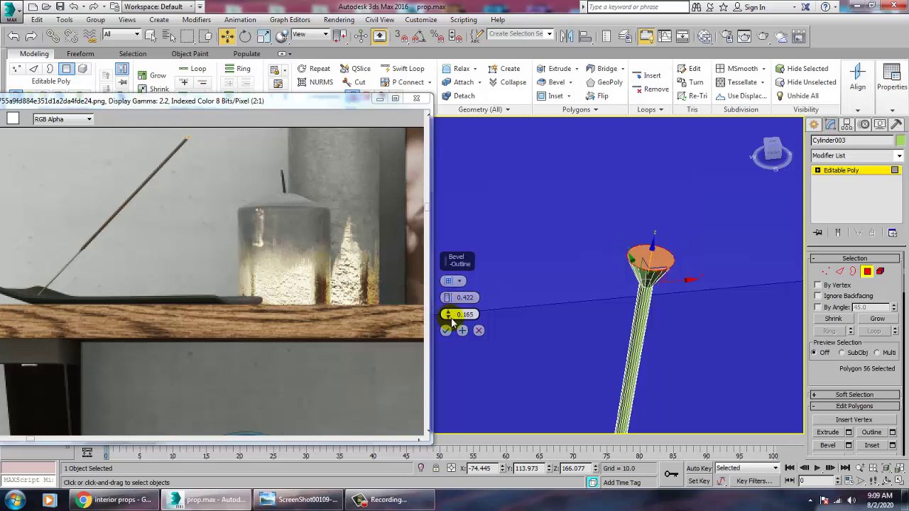
click(446, 331)
key(r)
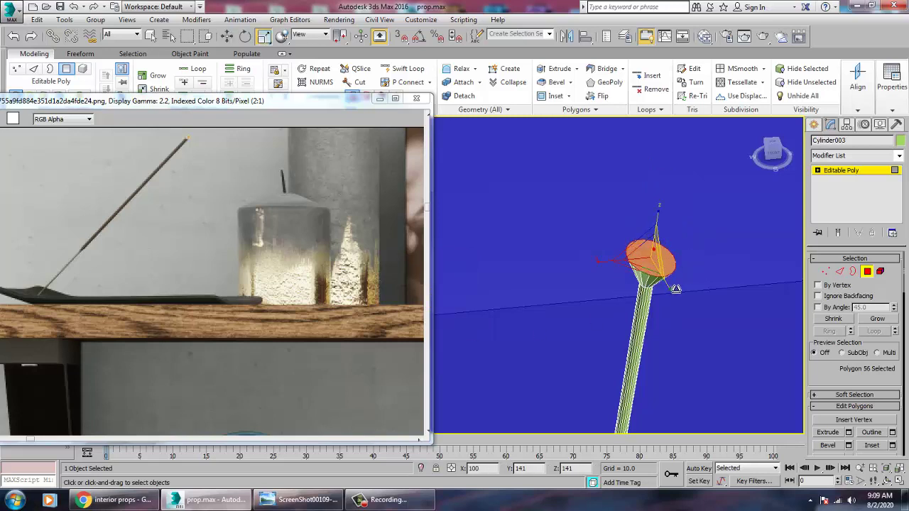
drag(675, 292, 692, 323)
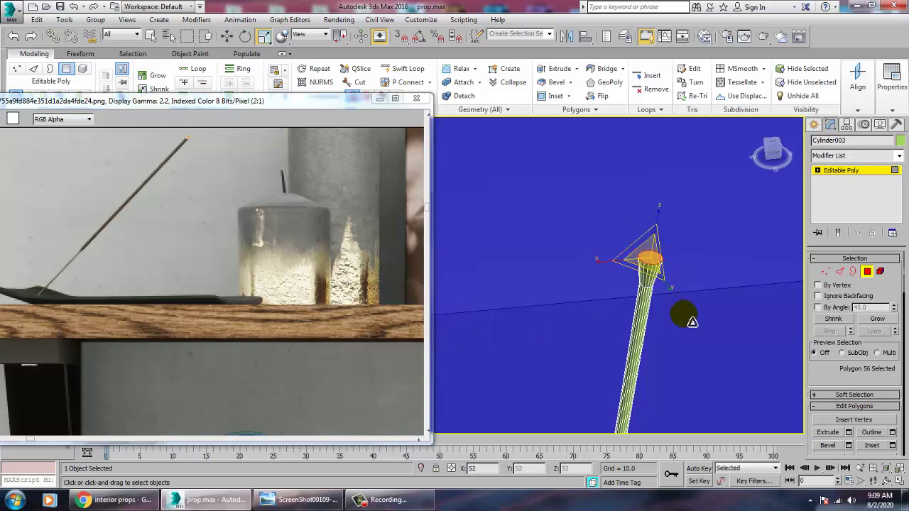
Step: Extrude the stick's top polygon by 10 and raise it to about Z 180.6 to lengthen the incense section
click(849, 433)
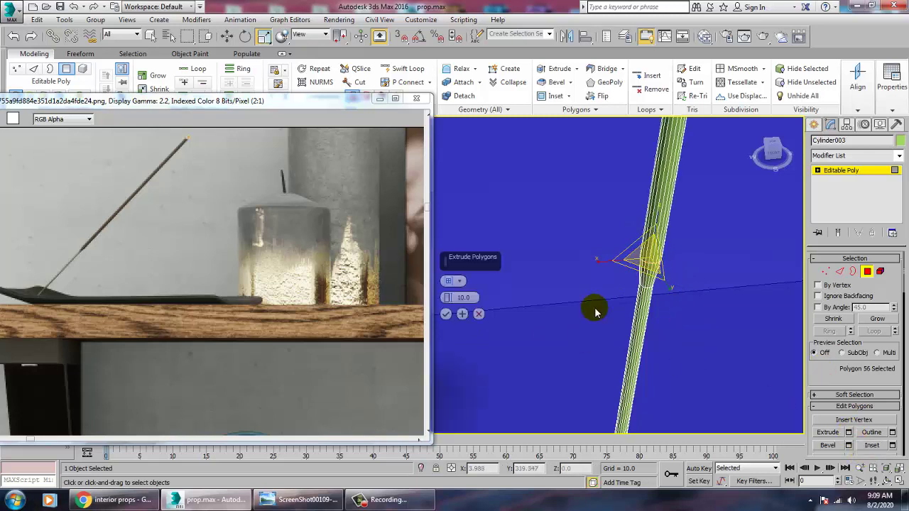
click(444, 313)
key(w)
scroll(660, 273, down, 6)
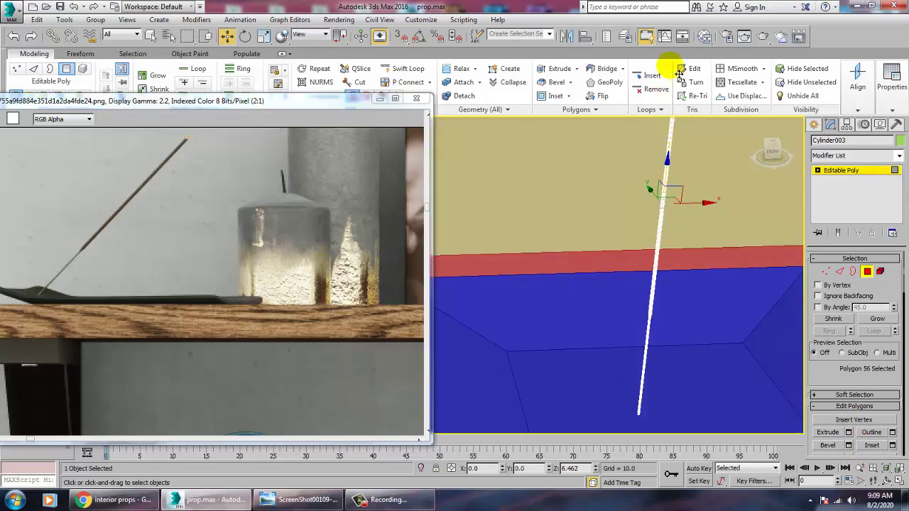
scroll(696, 235, down, 4)
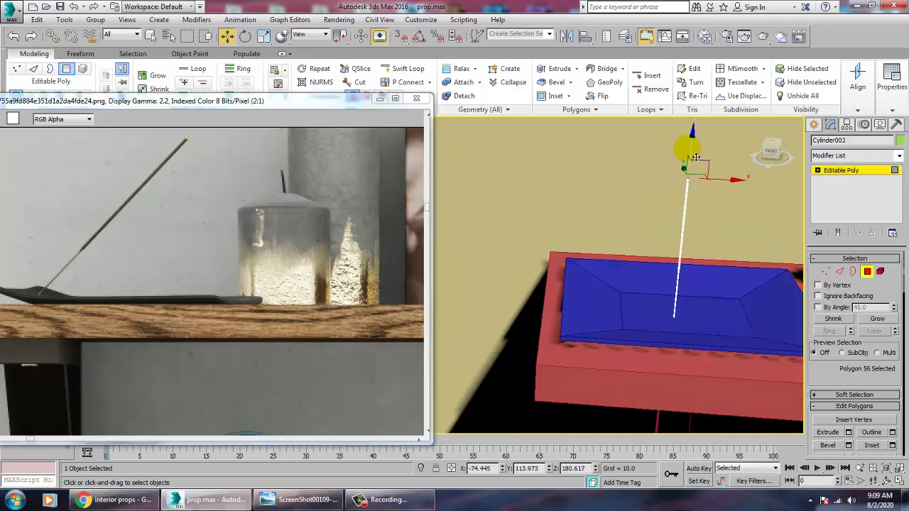
Step: Tilt the whole incense stick toward the candles and move it to the tray's outer end at about X -88.1, Z 158.5
key(e)
click(841, 173)
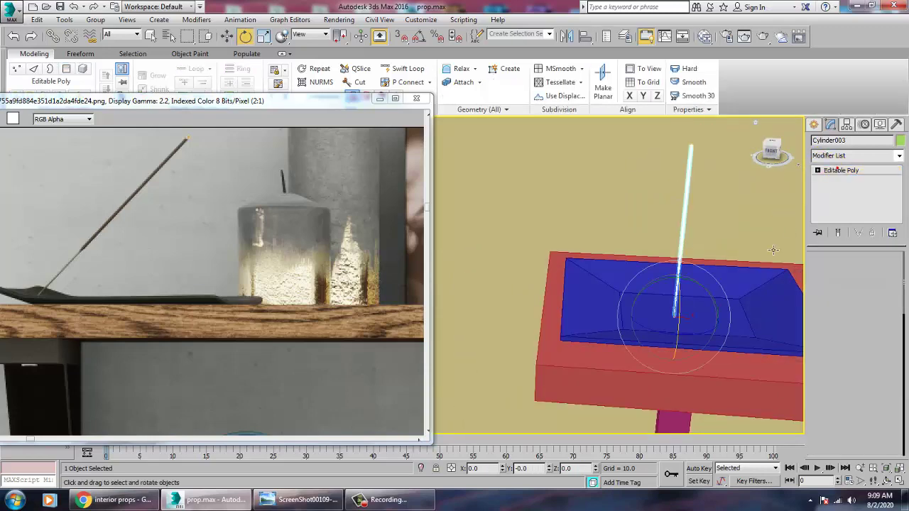
middle_drag(743, 269, 702, 260)
drag(669, 287, 581, 319)
key(w)
key(f)
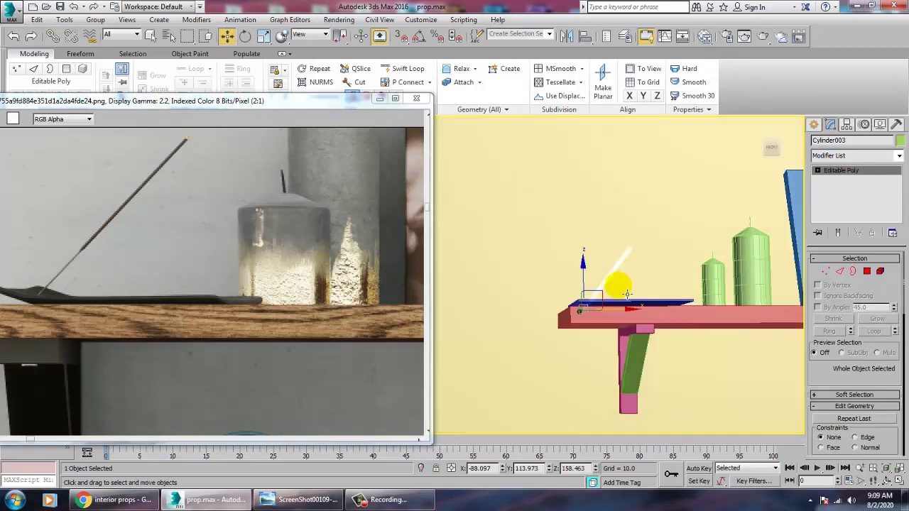
Step: Select the 18 vertices at the upper end of the incense stick
key(1)
drag(615, 230, 643, 262)
alt+middle_drag(648, 250, 645, 262)
scroll(646, 261, up, 3)
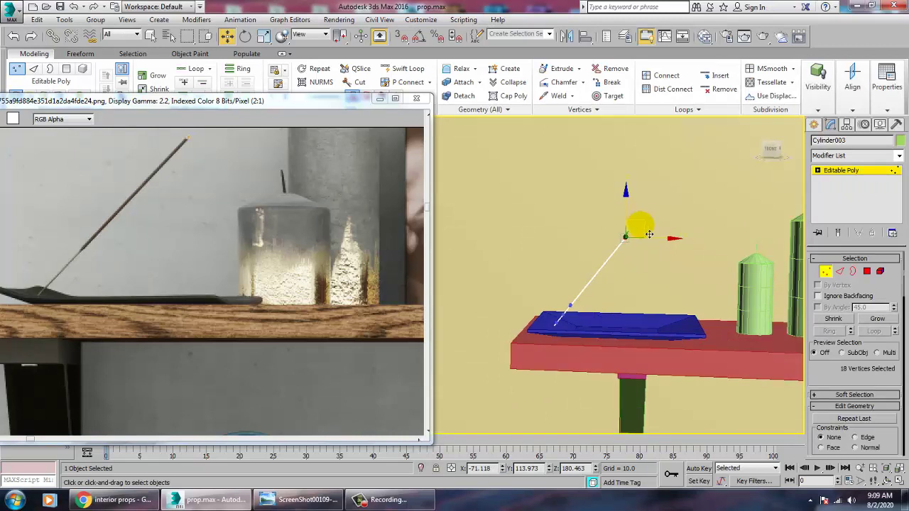
click(312, 34)
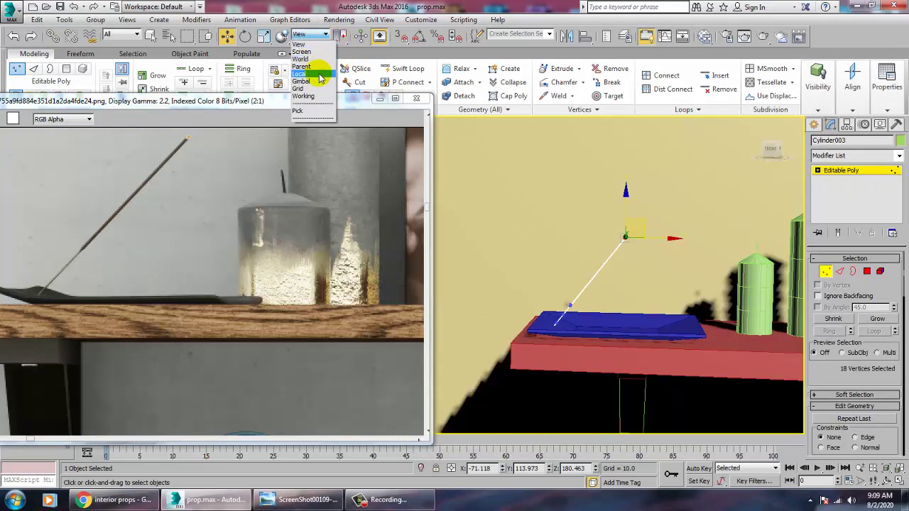
click(319, 74)
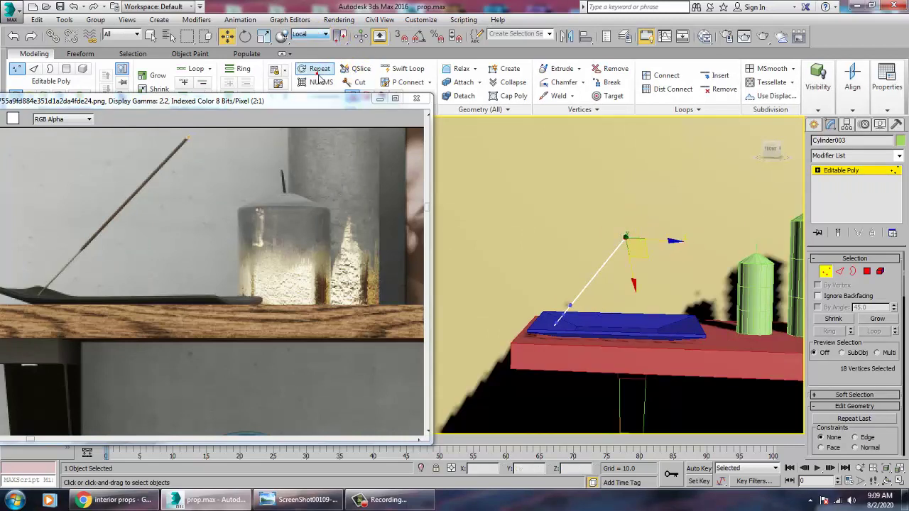
click(324, 35)
click(318, 60)
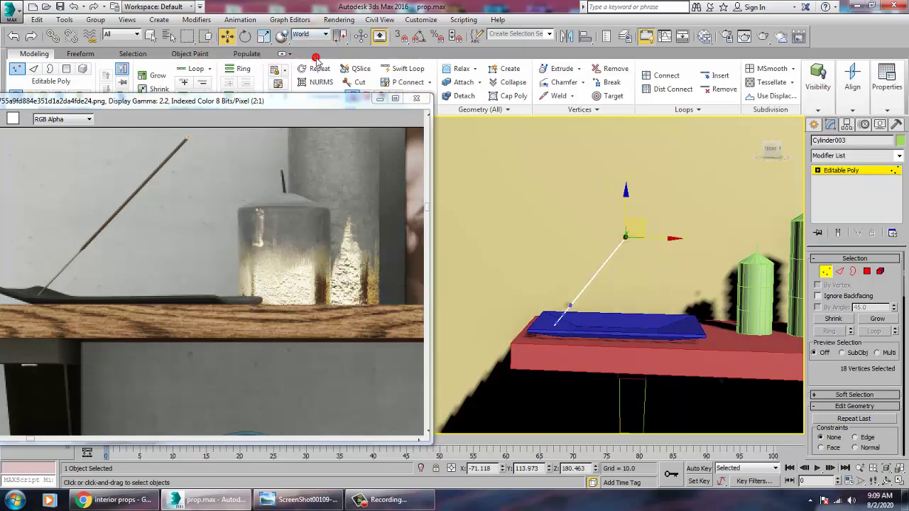
click(313, 35)
click(309, 52)
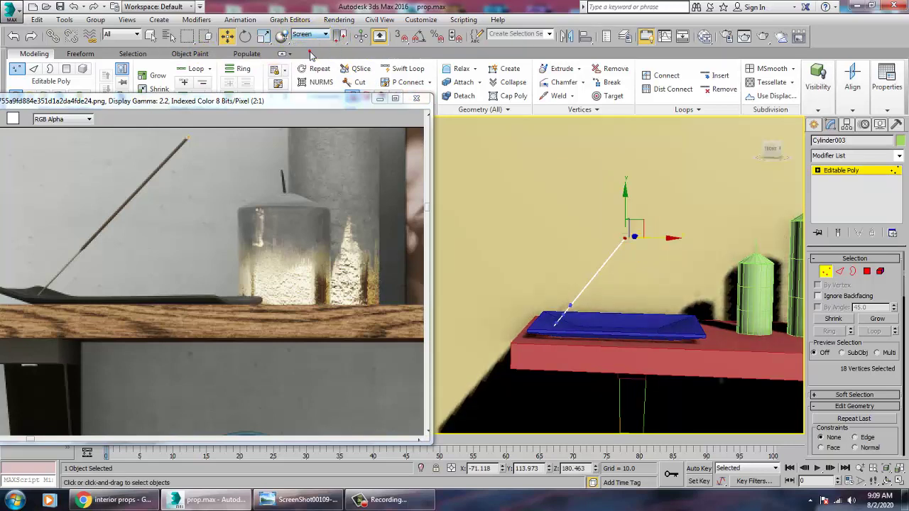
Step: Using the View coordinate system, lengthen the incense stick by moving its upper vertices to about X -65.8, Z 187.7, and leave vertex editing
click(313, 36)
click(308, 44)
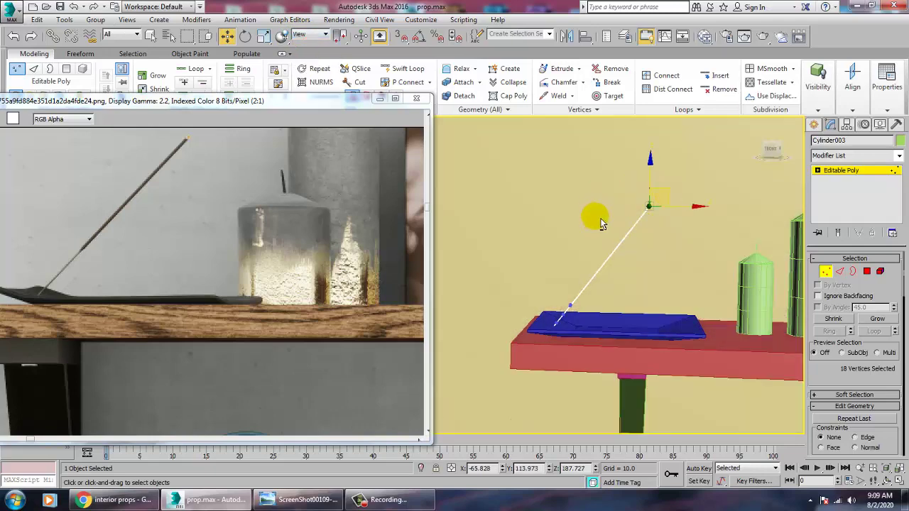
alt+middle_drag(595, 215, 793, 231)
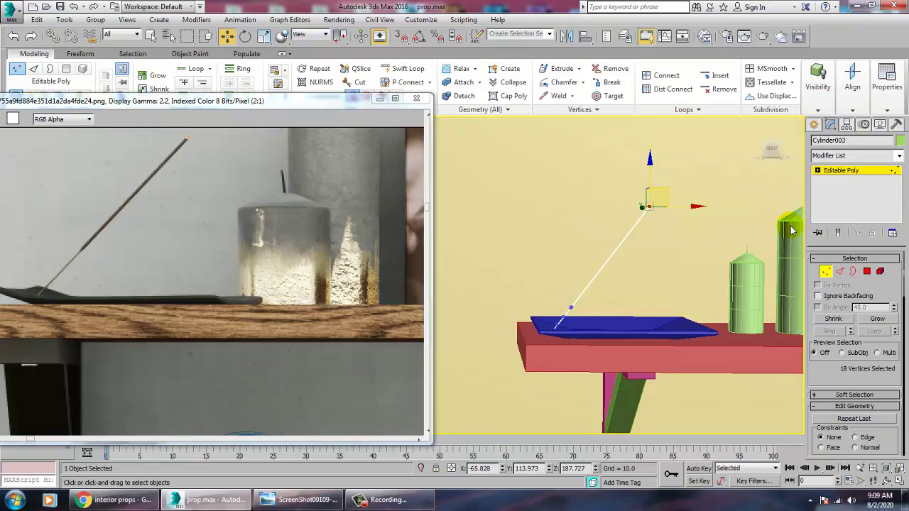
click(857, 172)
alt+middle_drag(704, 263, 663, 278)
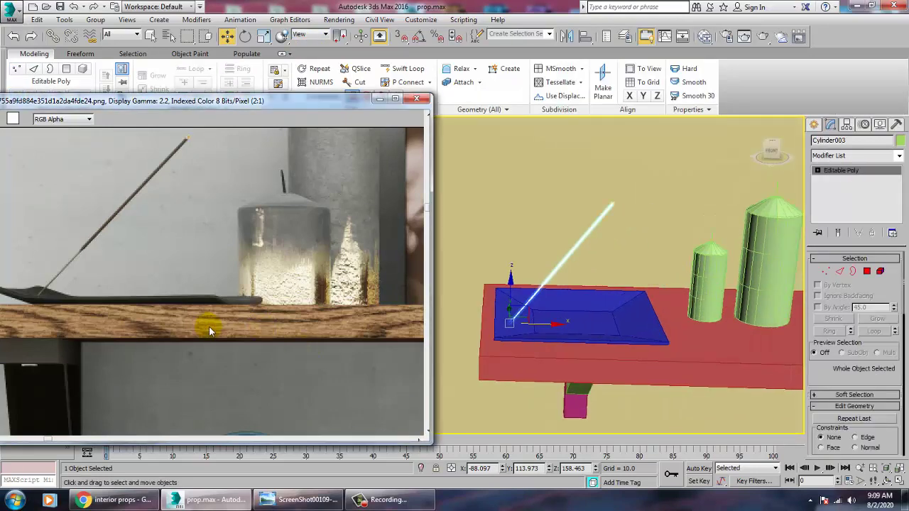
Step: Examine the vase's bare branches in the reference image and frame the modelled vase in the Front view
scroll(238, 331, down, 2)
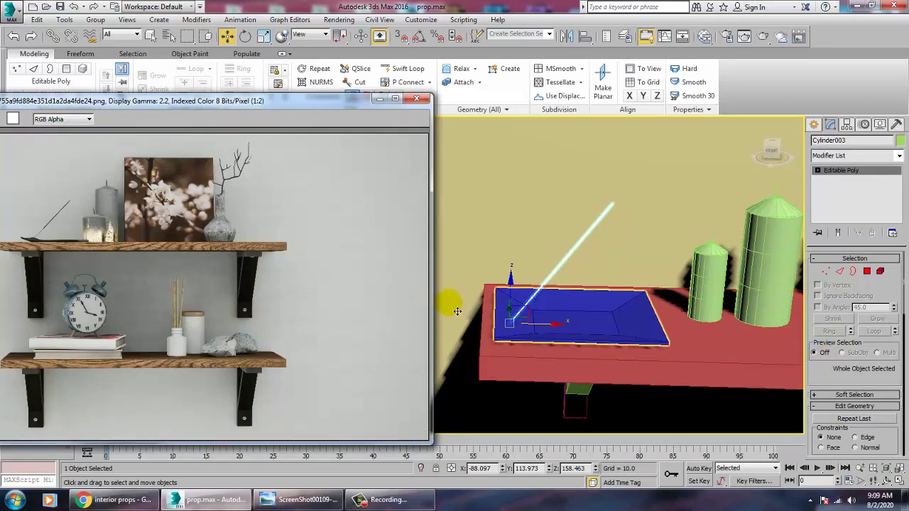
scroll(284, 234, up, 1)
middle_drag(202, 209, 262, 306)
middle_drag(770, 292, 597, 344)
scroll(598, 343, down, 2)
alt+middle_drag(709, 297, 629, 305)
key(alt+w)
middle_drag(681, 208, 625, 200)
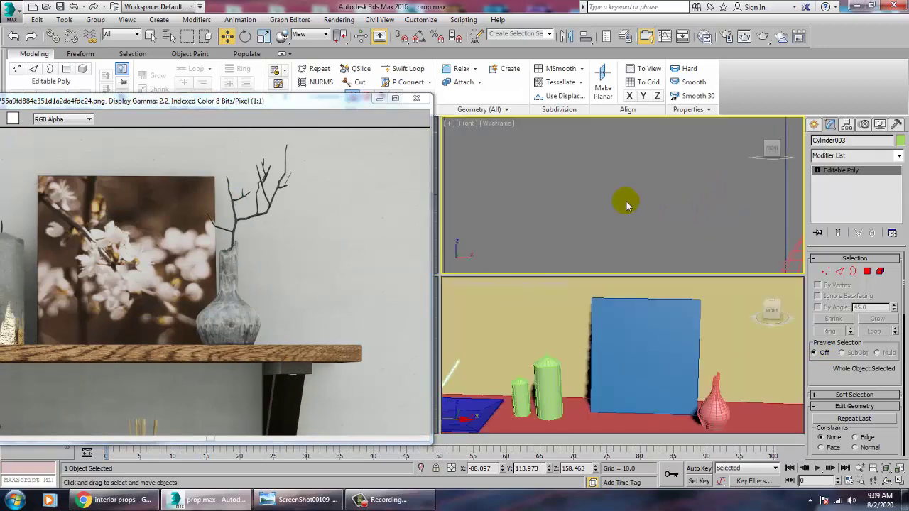
key(alt+w)
scroll(686, 215, down, 5)
scroll(546, 198, up, 3)
middle_drag(547, 198, 464, 331)
scroll(464, 330, down, 2)
middle_drag(664, 329, 514, 306)
middle_drag(721, 329, 387, 341)
middle_drag(593, 328, 603, 343)
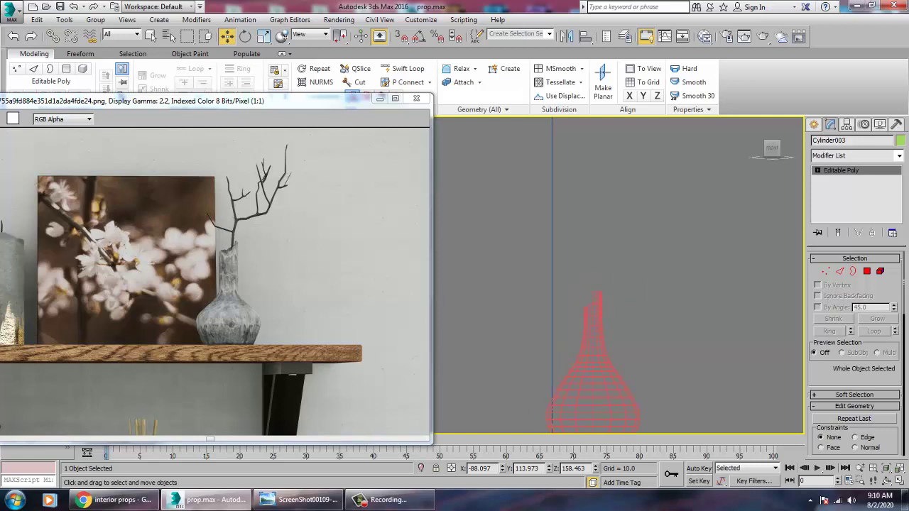
Step: Draw the main branch as a line spline rising from the vase's mouth, curving outward and then upward with a short bent tip
click(814, 125)
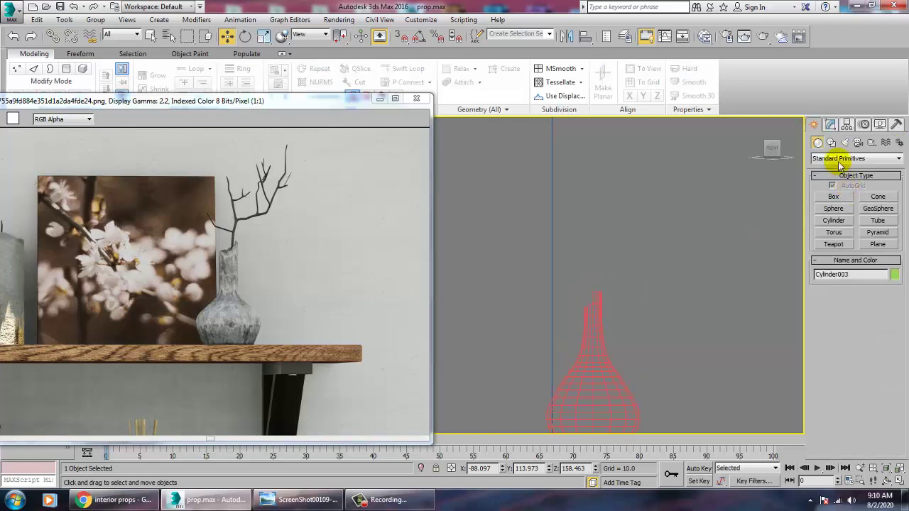
click(832, 143)
click(834, 206)
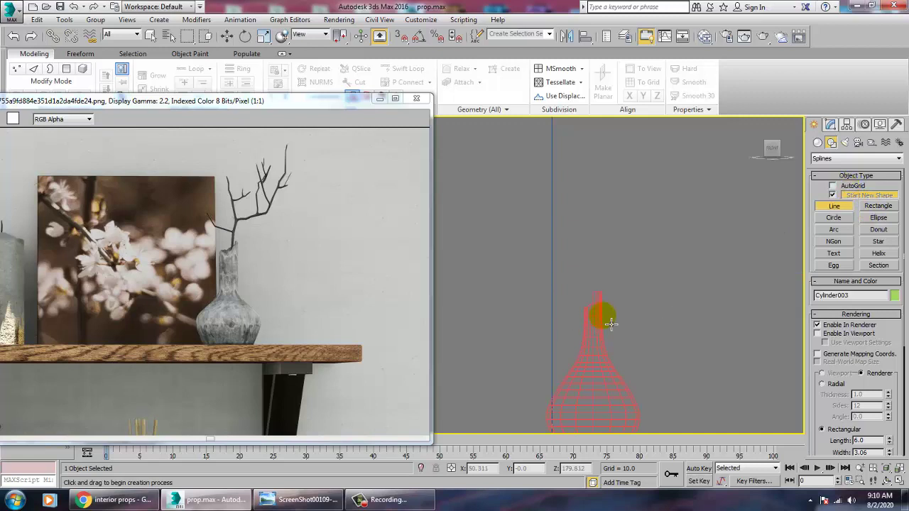
click(586, 321)
drag(592, 260, 596, 245)
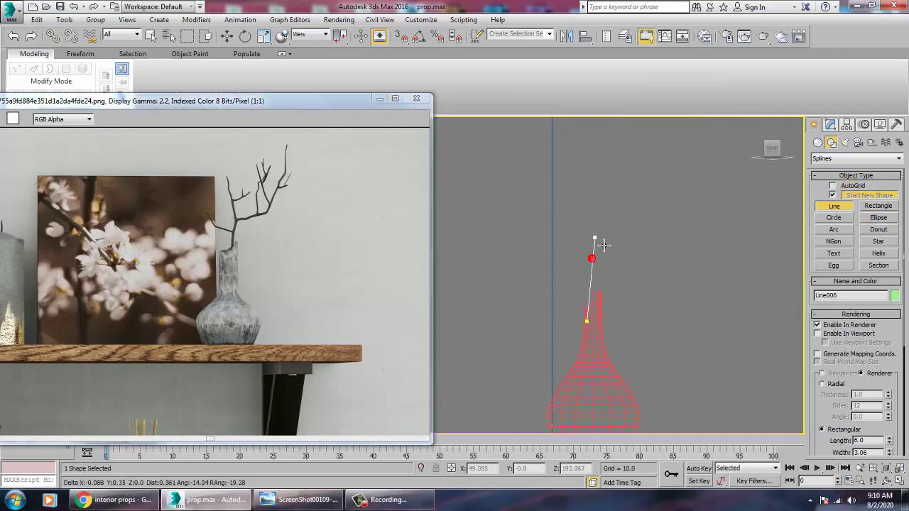
click(614, 212)
click(651, 196)
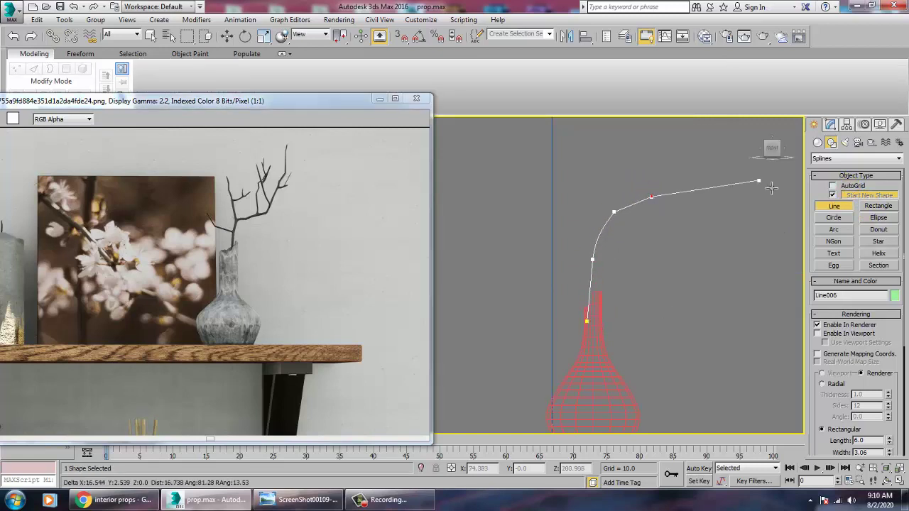
click(707, 162)
middle_drag(708, 178, 673, 276)
click(689, 197)
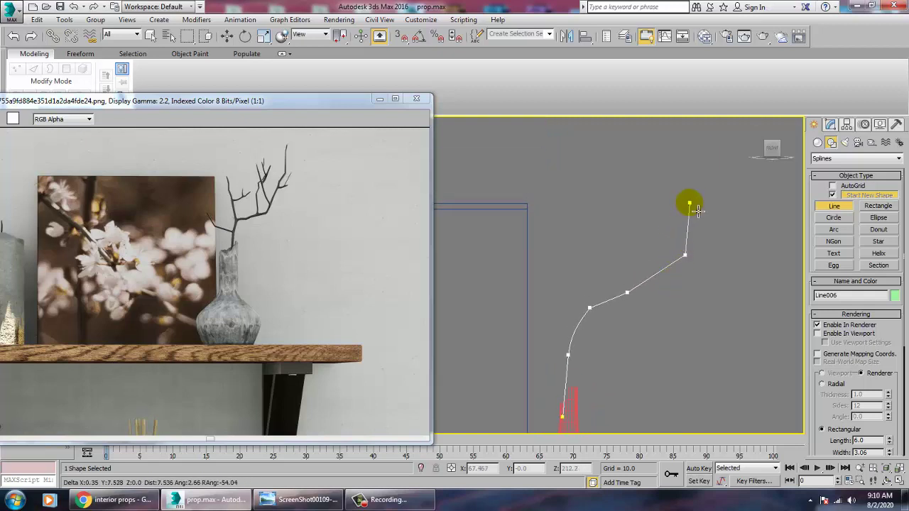
click(692, 127)
click(717, 120)
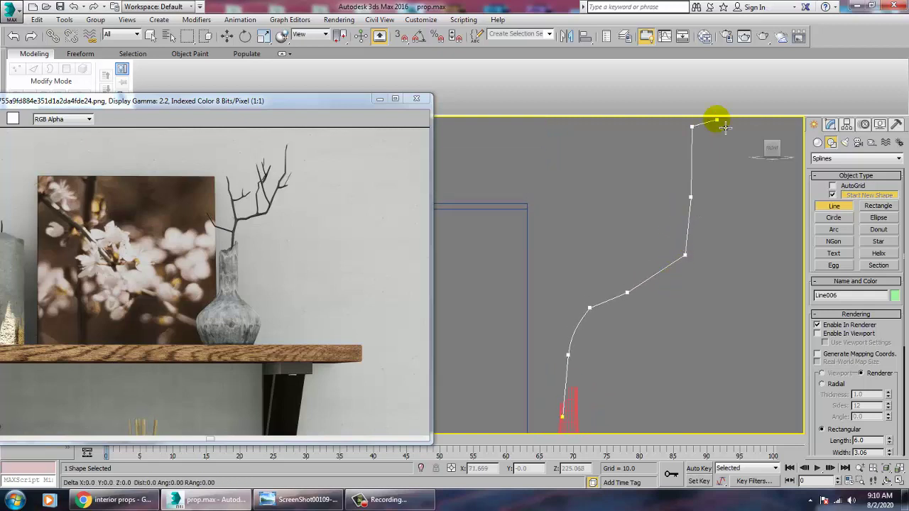
right_click(717, 120)
Step: Draw two side branches off the main branch's upper part, one to each side
middle_drag(720, 280, 710, 321)
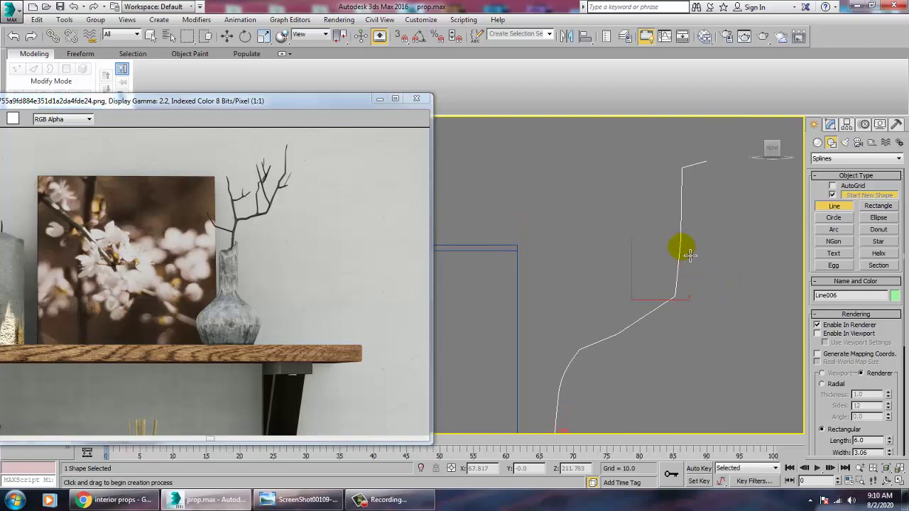
click(680, 248)
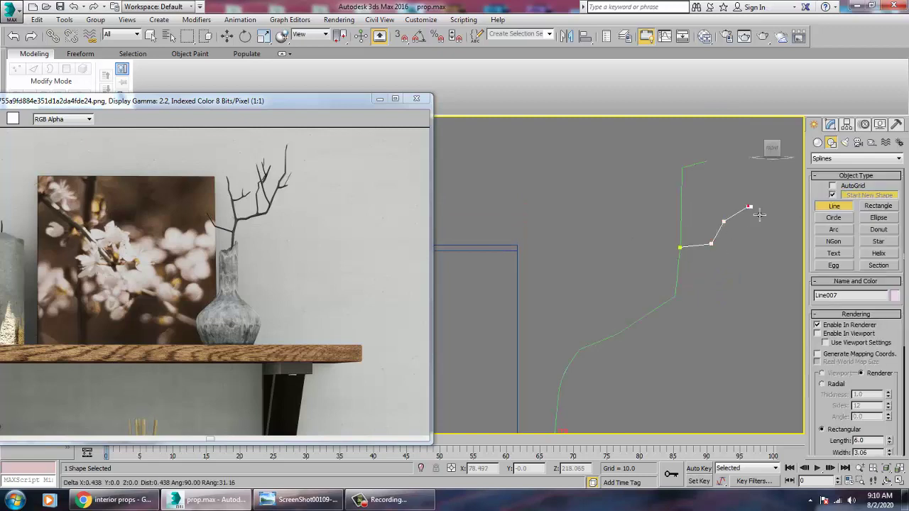
click(677, 283)
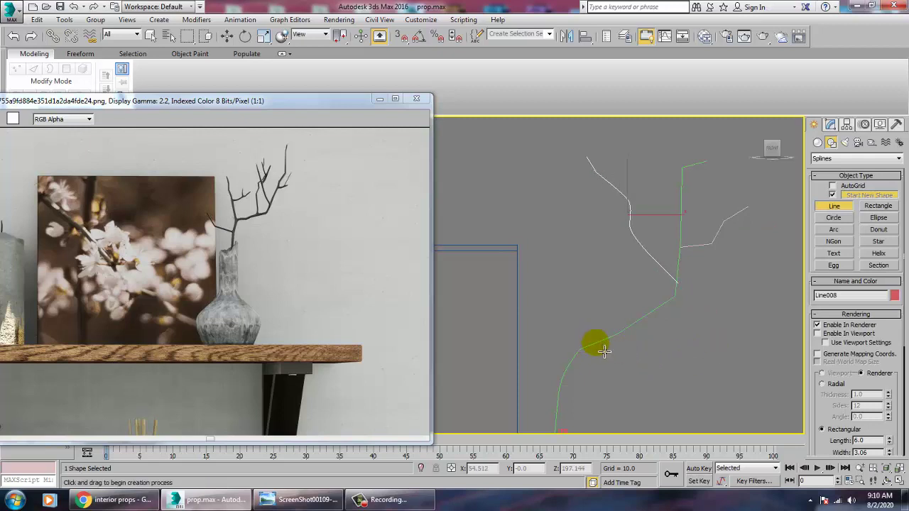
Step: Draw a side branch from the main branch's lower bend, reaching up toward the picture through several bends
click(572, 293)
click(544, 245)
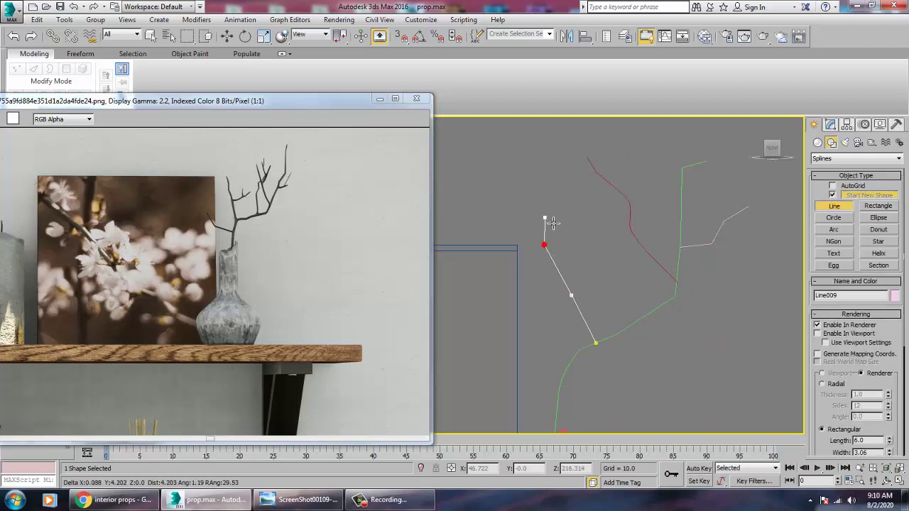
click(545, 217)
click(526, 186)
right_click(526, 185)
Step: Draw a twig off the side branch nearest the picture and a smaller twig forking from it
click(581, 286)
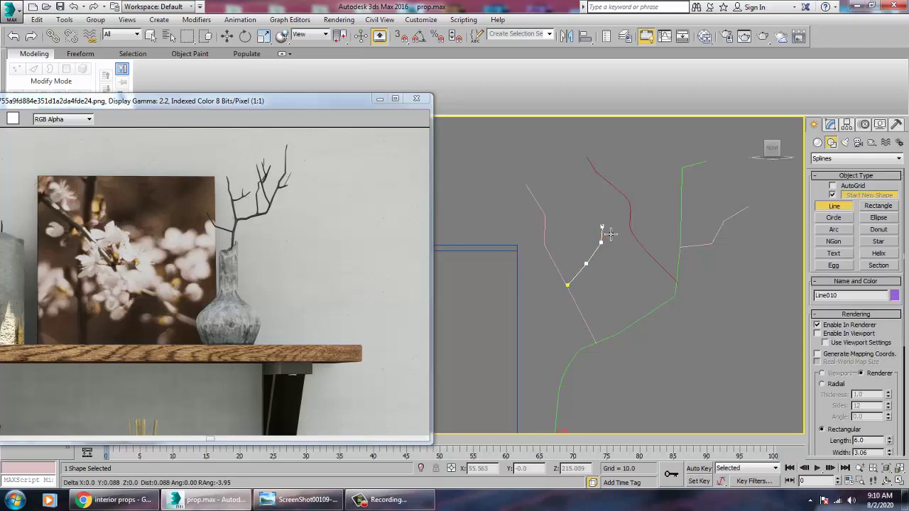
click(602, 227)
right_click(601, 226)
click(581, 261)
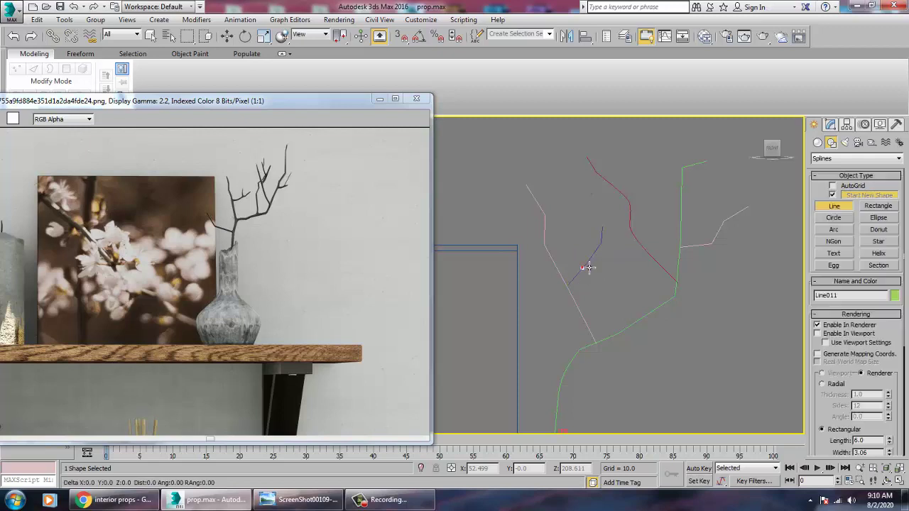
click(576, 246)
click(577, 223)
right_click(576, 223)
Step: Draw a low side branch just above the vase's neck, extending over the picture's edge and bending upward, and end line drawing
middle_drag(550, 341, 611, 306)
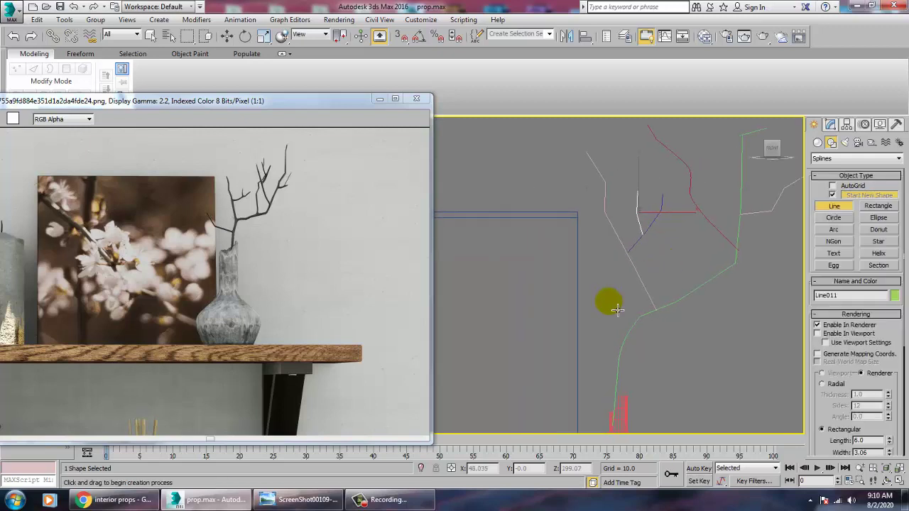
click(618, 359)
click(558, 307)
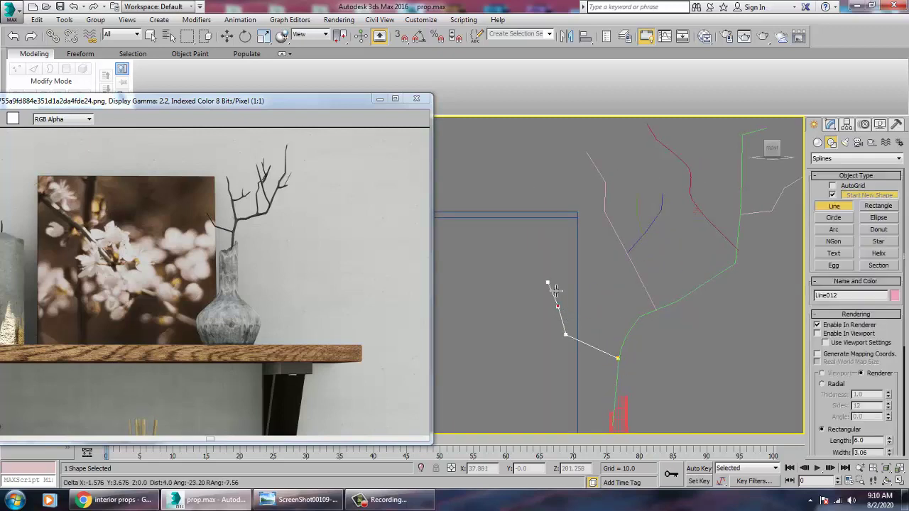
right_click(548, 282)
key(w)
middle_drag(667, 298, 616, 286)
scroll(616, 286, down, 3)
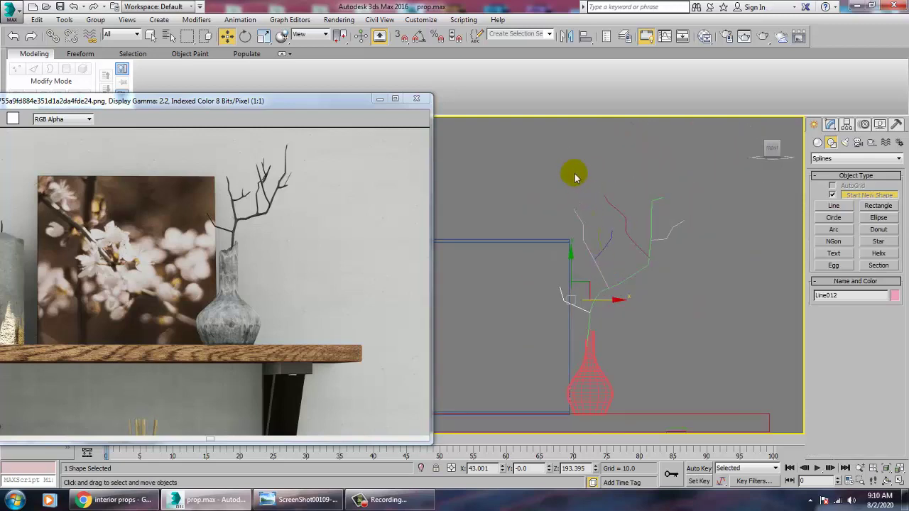
drag(694, 339, 692, 339)
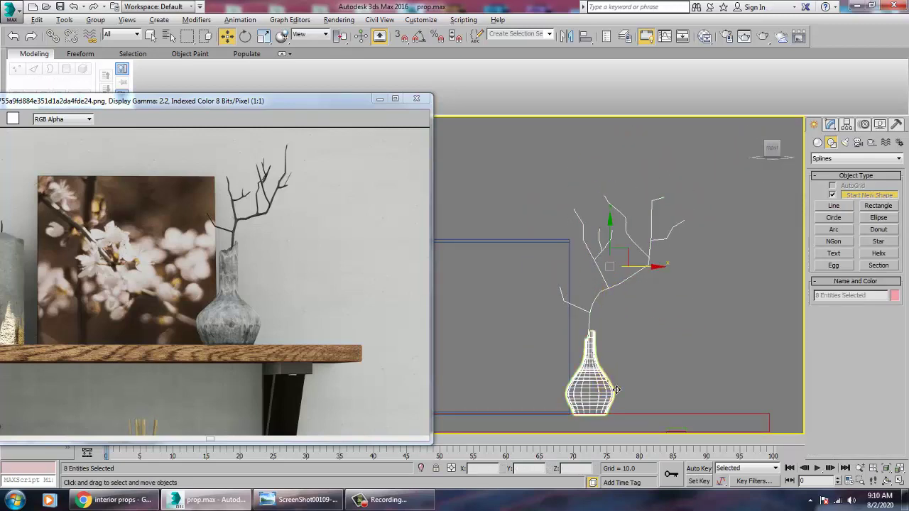
alt+click(602, 380)
click(832, 127)
click(662, 276)
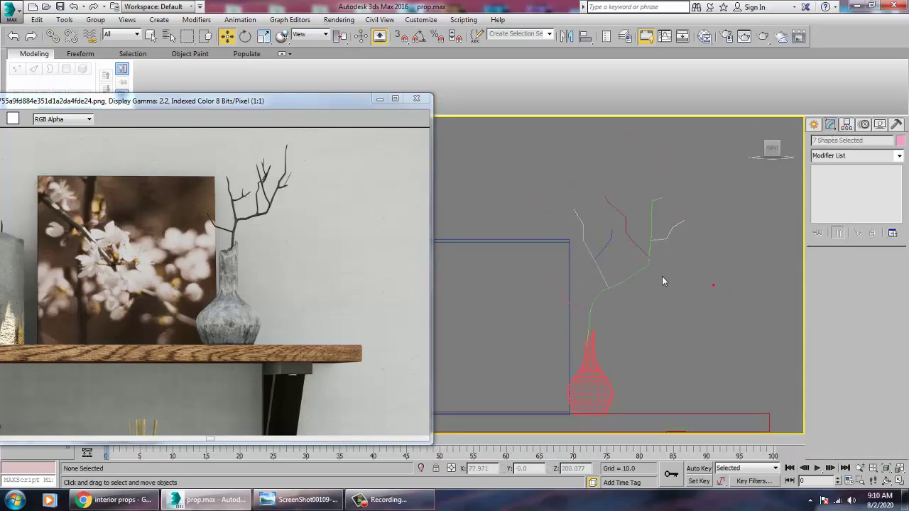
Step: Make the main branch spline renderable in the viewport with a Radial section of thickness 0.24
click(633, 274)
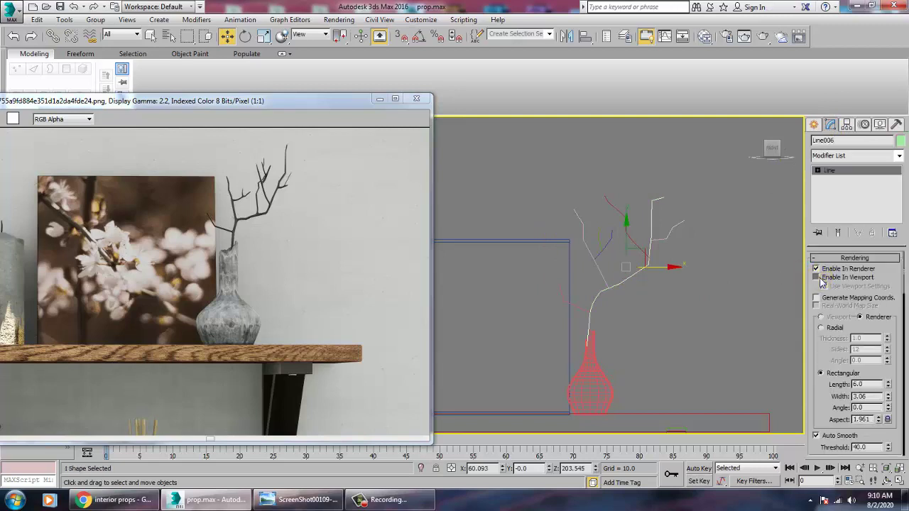
click(817, 278)
click(833, 329)
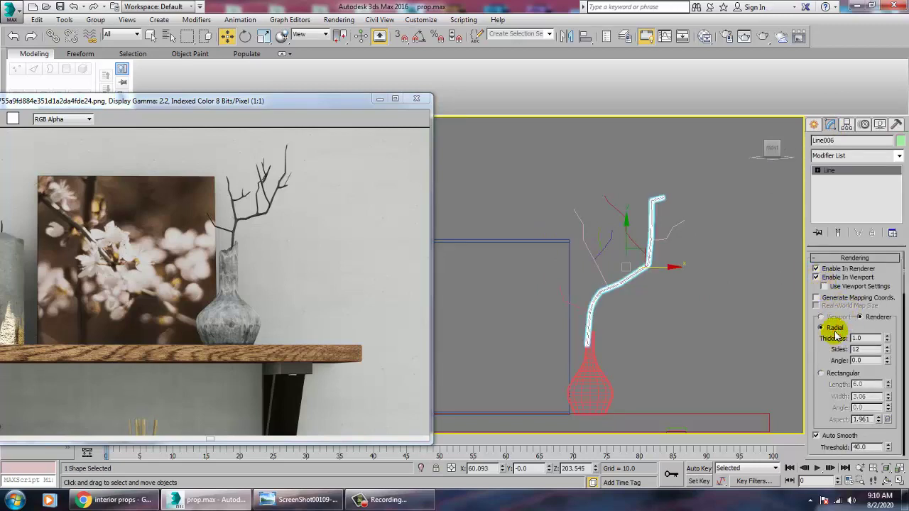
drag(896, 349, 906, 387)
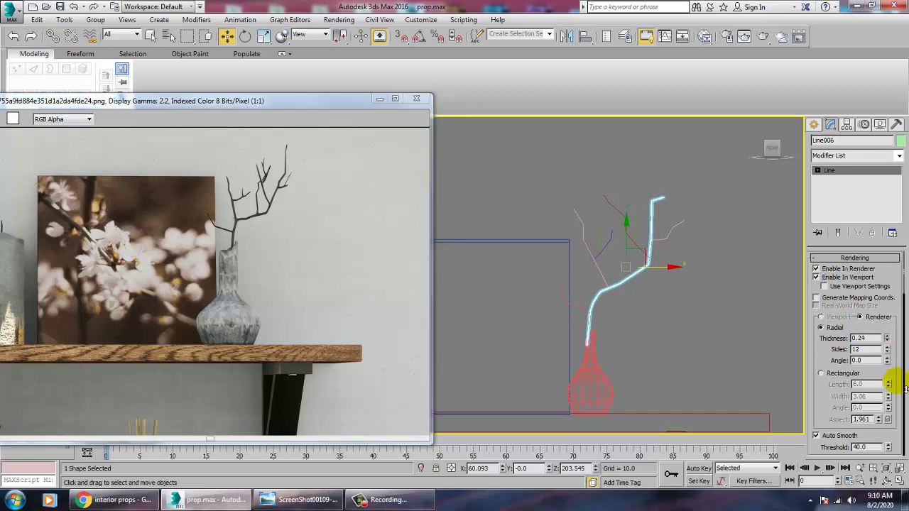
Step: Make the side branch off the main branch's lower bend renderable in the viewport with a Radial section of thickness 0.24
click(604, 281)
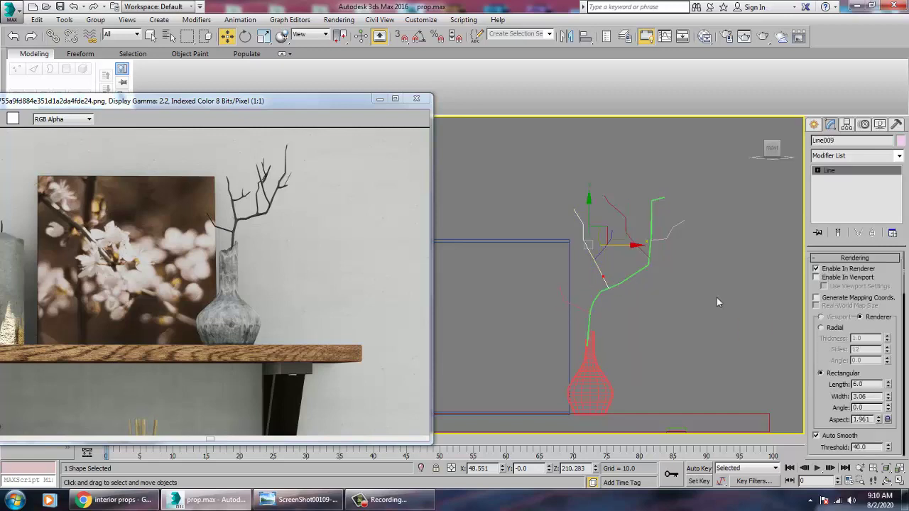
click(836, 278)
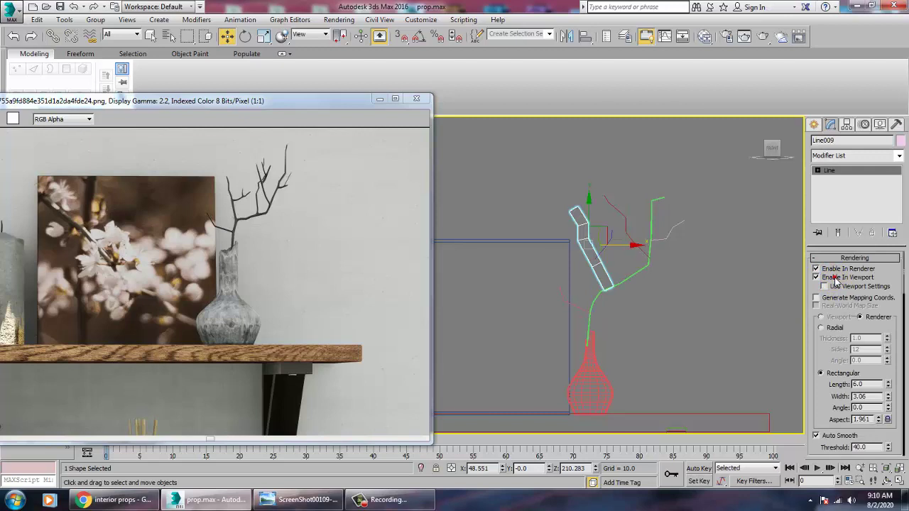
click(822, 328)
text(0)
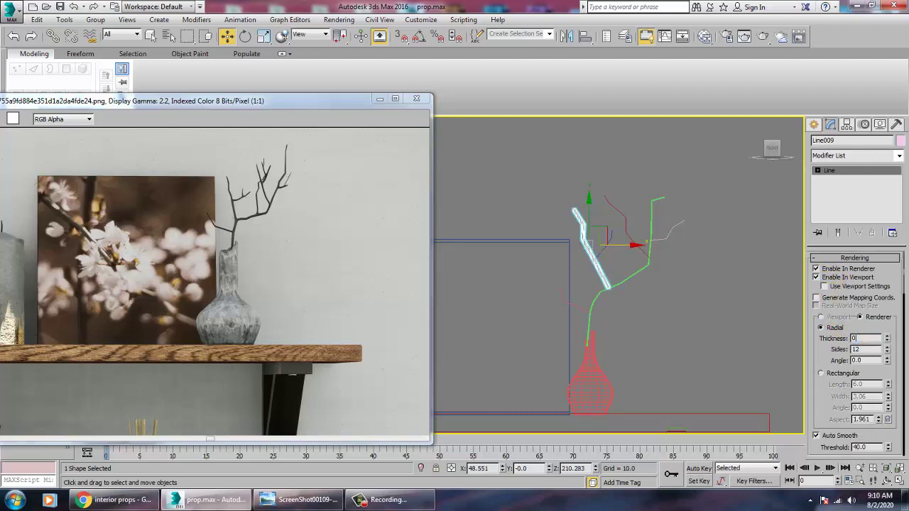
text(.24)
key(Return)
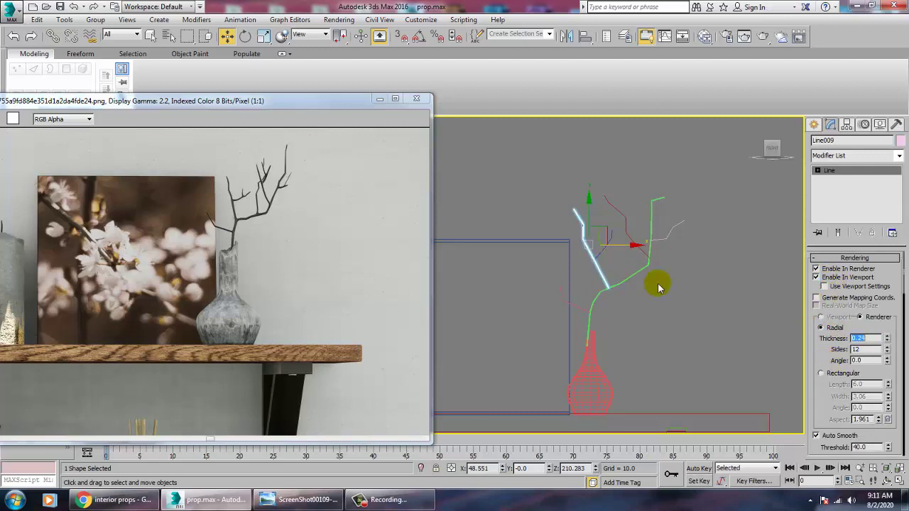
Step: Attach the main branch and all remaining side branches and twigs to the side branch spline
scroll(653, 294, up, 3)
scroll(830, 389, down, 5)
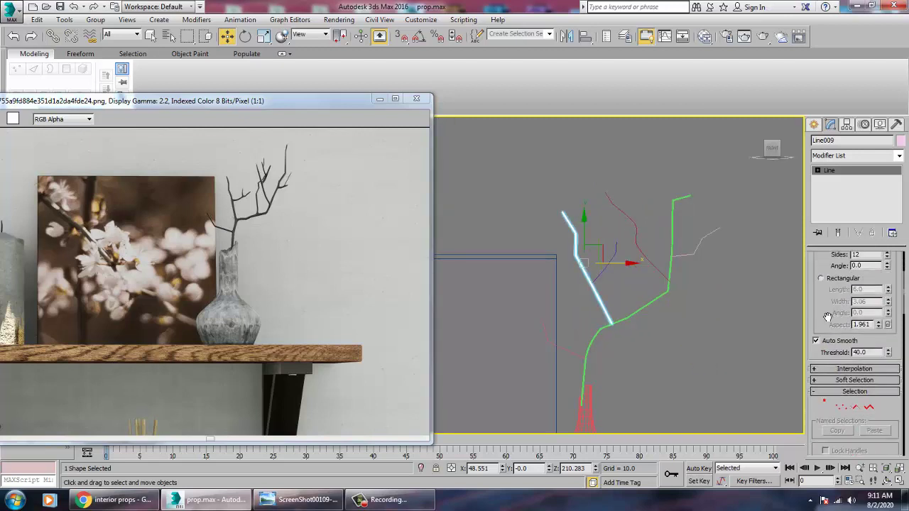
click(836, 402)
click(623, 317)
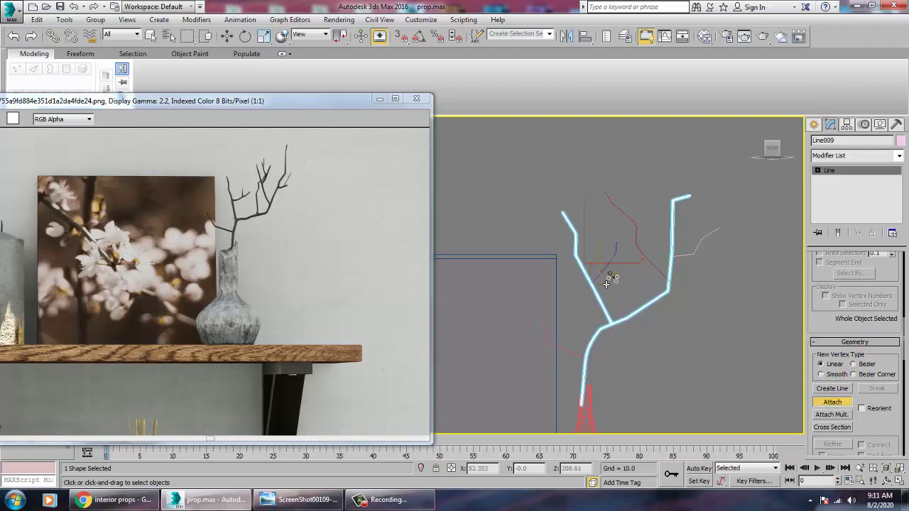
click(647, 265)
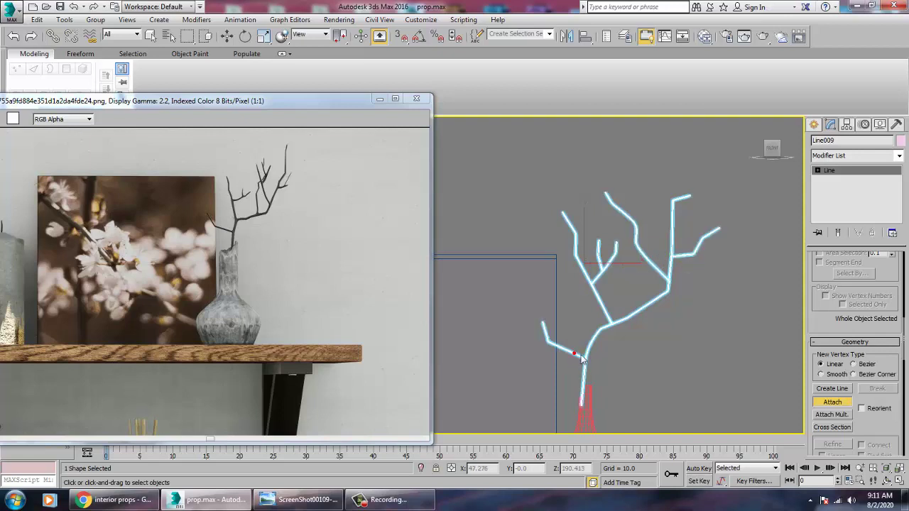
Step: Move the combined branches in depth along Y in the perspective view until they line up with the vase
key(w)
key(alt+w)
middle_click(691, 367)
key(alt+w)
alt+middle_drag(671, 353, 655, 327)
scroll(700, 362, down, 5)
drag(650, 328, 573, 266)
scroll(573, 270, up, 5)
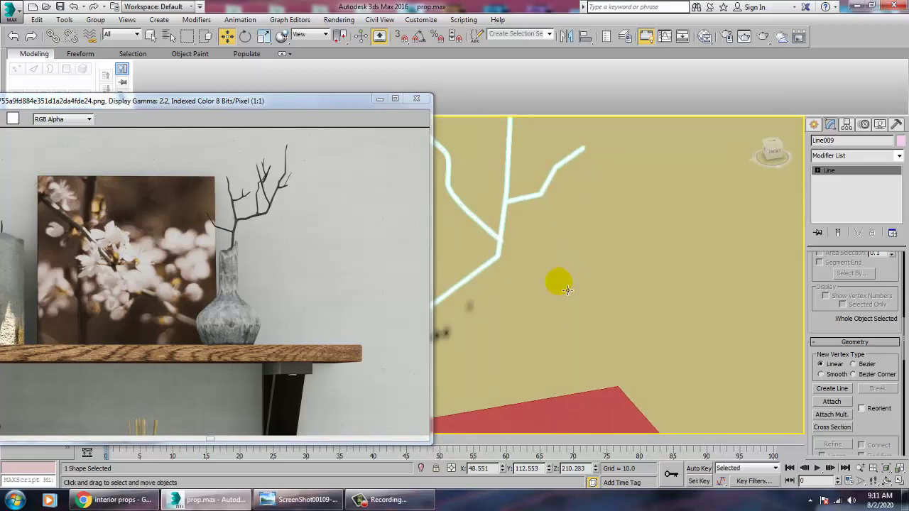
scroll(563, 298, down, 3)
alt+middle_drag(558, 317, 604, 344)
scroll(606, 316, up, 3)
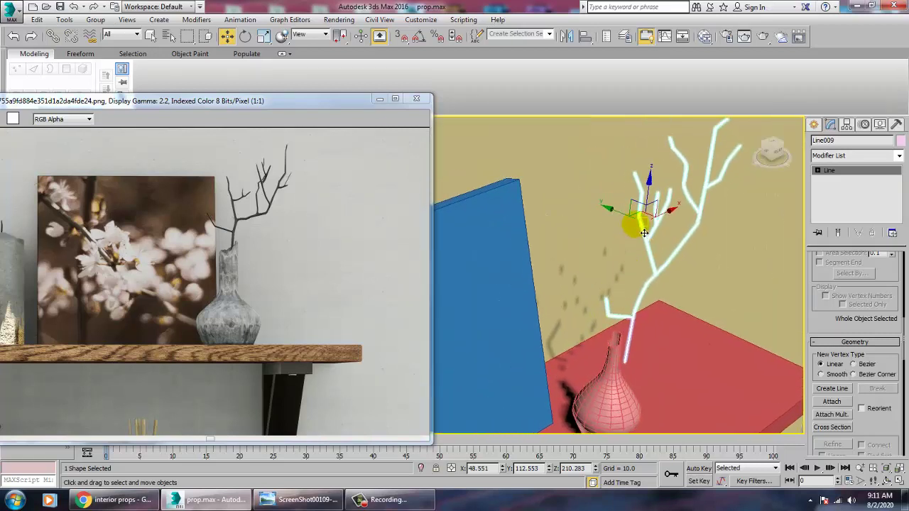
drag(630, 225, 614, 218)
Step: Lower the branches into the vase's neck and nudge them slightly sideways along X to centre the stem
alt+middle_drag(634, 260, 579, 243)
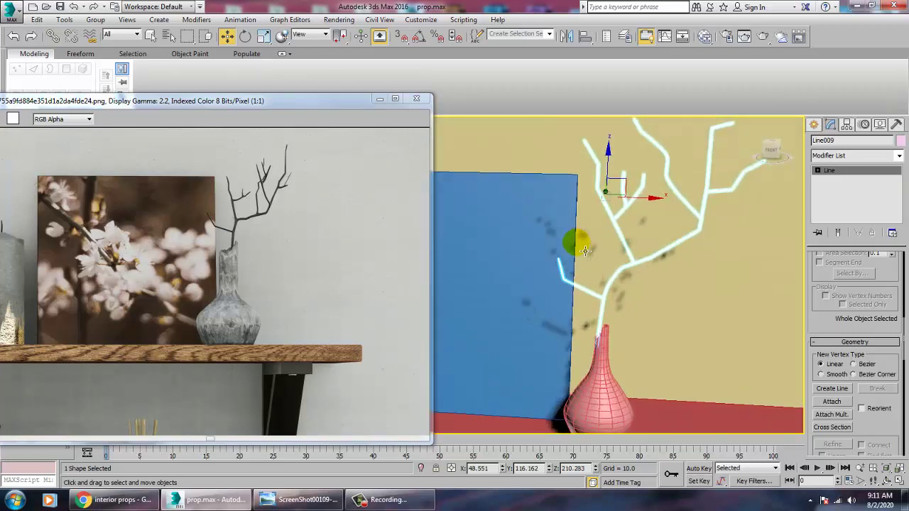
drag(618, 172, 628, 263)
drag(657, 228, 659, 228)
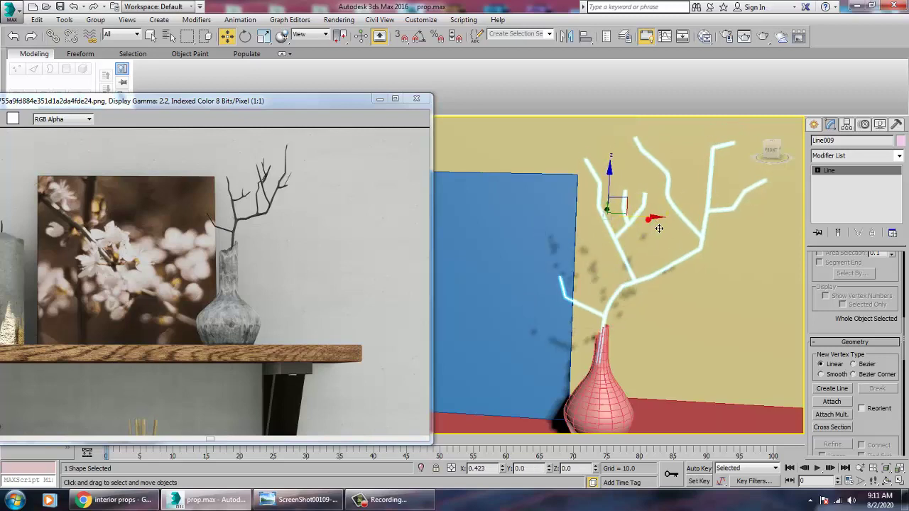
Step: Reselect the branches, fine-tune the thickness of their radial section, and check them against the vase
scroll(659, 230, down, 5)
alt+middle_drag(656, 260, 643, 276)
click(732, 283)
scroll(649, 301, up, 5)
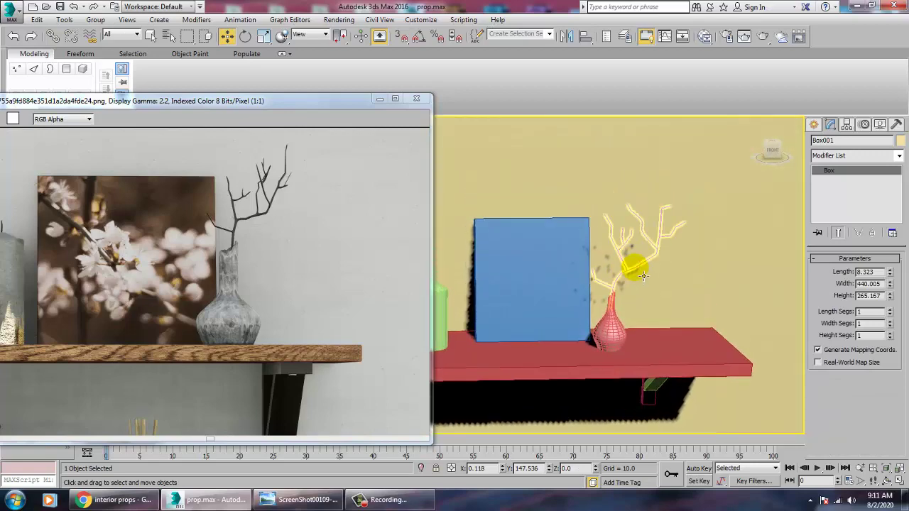
click(644, 276)
scroll(888, 275, up, 5)
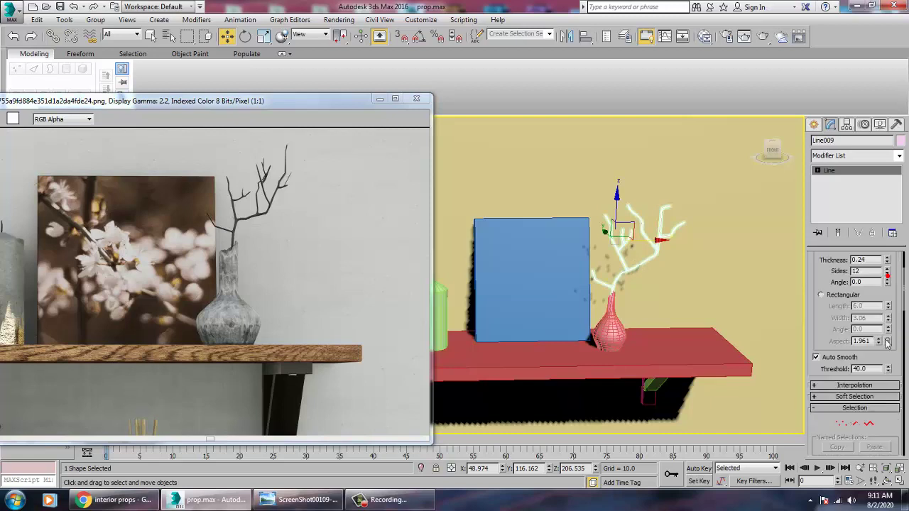
drag(820, 278, 827, 319)
drag(887, 303, 889, 292)
click(746, 307)
scroll(685, 325, up, 3)
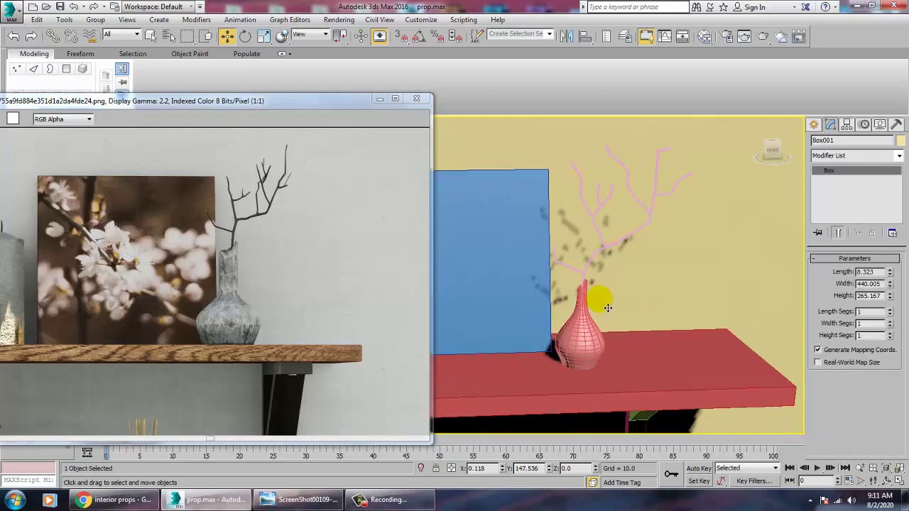
alt+middle_drag(607, 306, 682, 324)
Step: Select all objects in the scene, assign them one grey object colour, and save the file
scroll(613, 316, down, 5)
scroll(682, 324, down, 3)
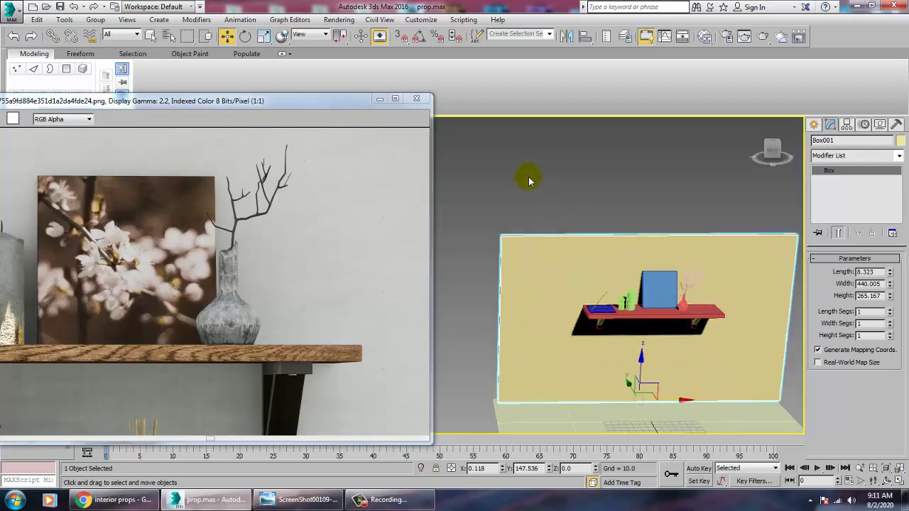
drag(527, 178, 785, 419)
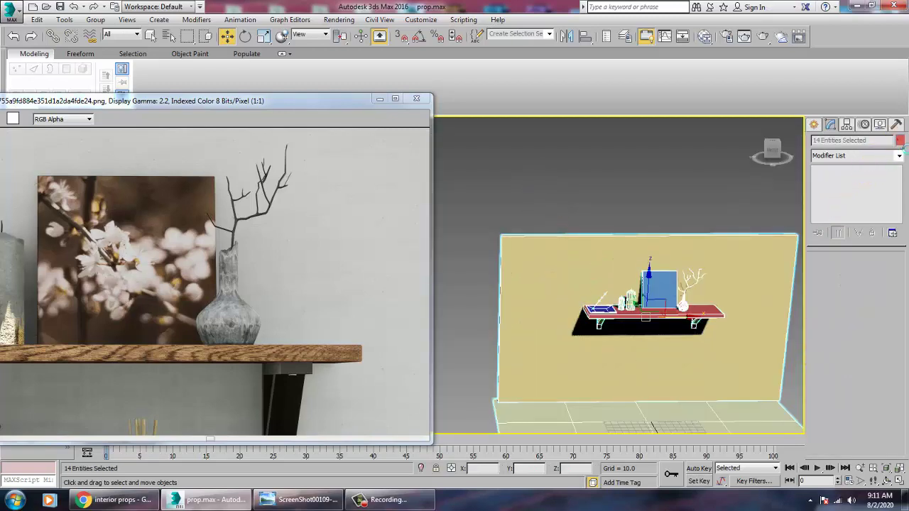
click(900, 140)
click(511, 312)
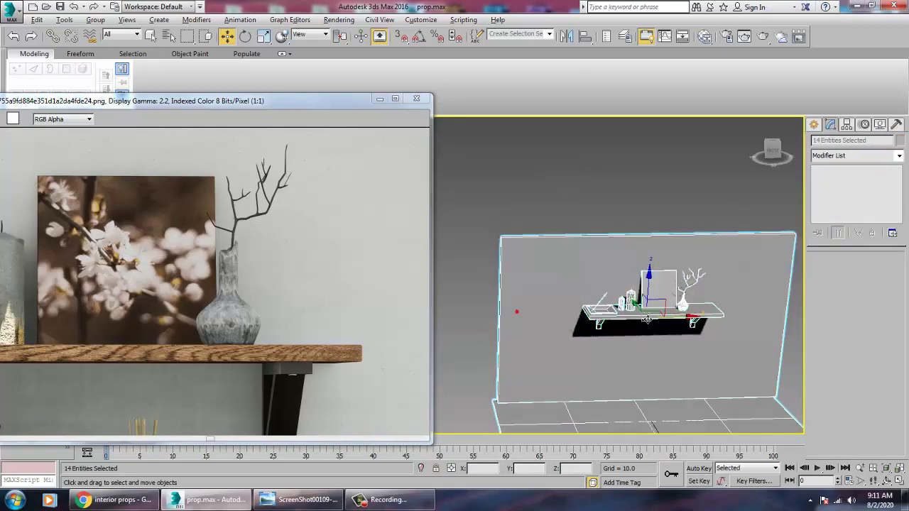
alt+middle_drag(639, 312, 609, 297)
key(ctrl+s)
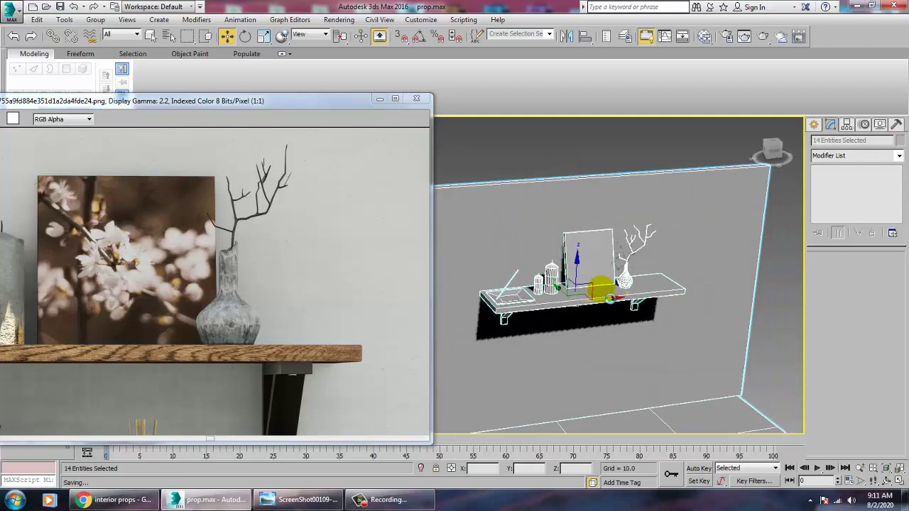